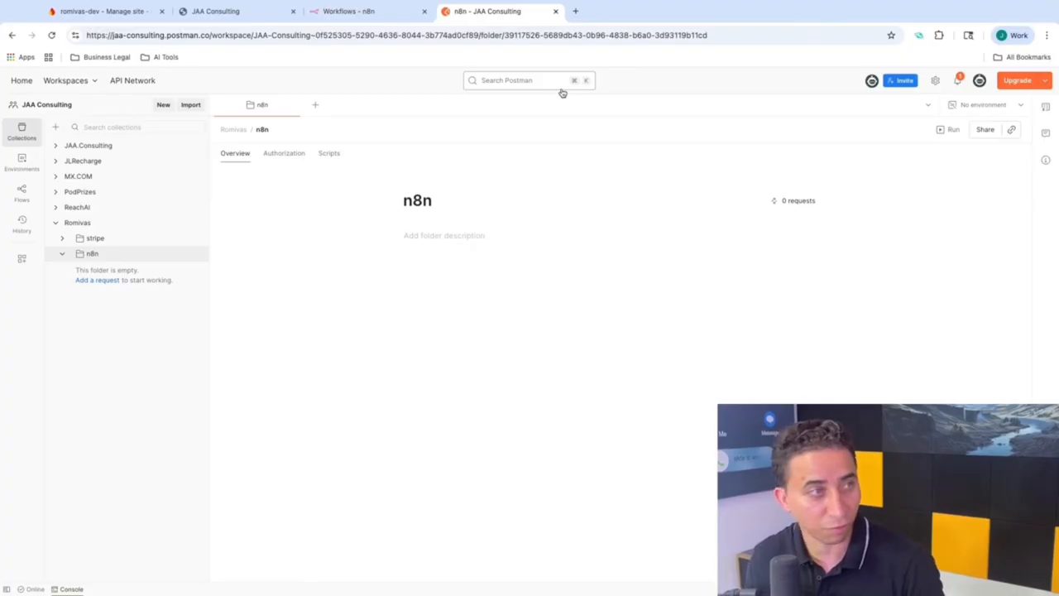
Step: Move from the JAA Consulting and Firebase tabs to the n8n workflows list for the Romivas folder
left_click(197, 12)
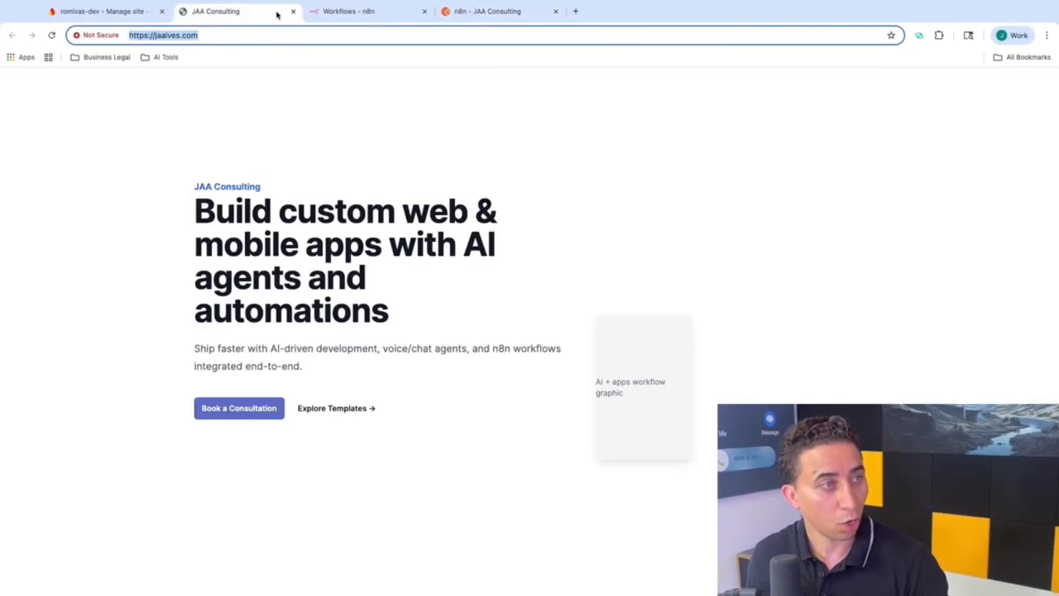
left_click(81, 12)
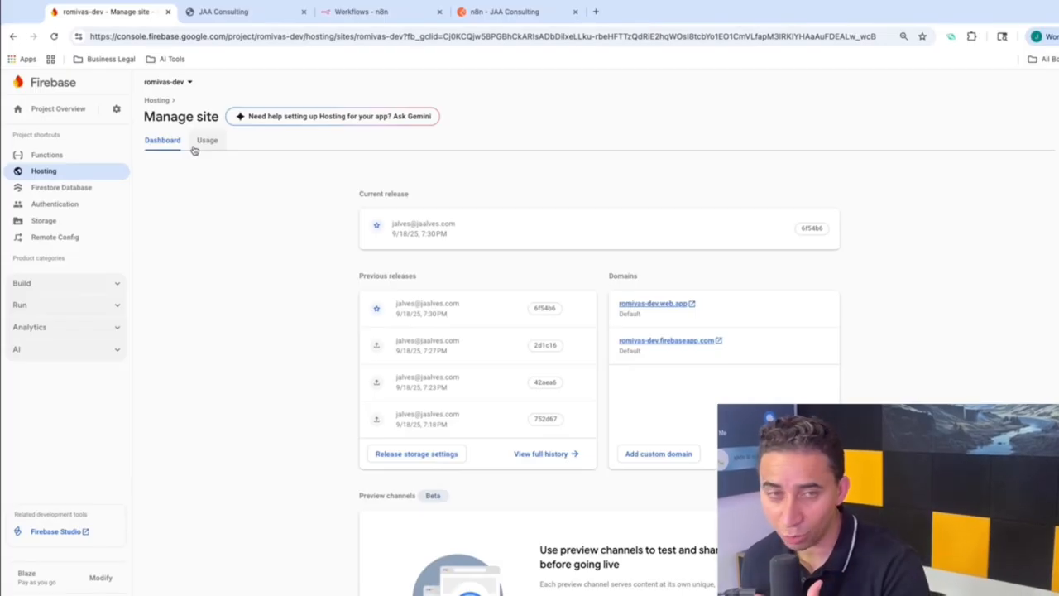
left_click(348, 20)
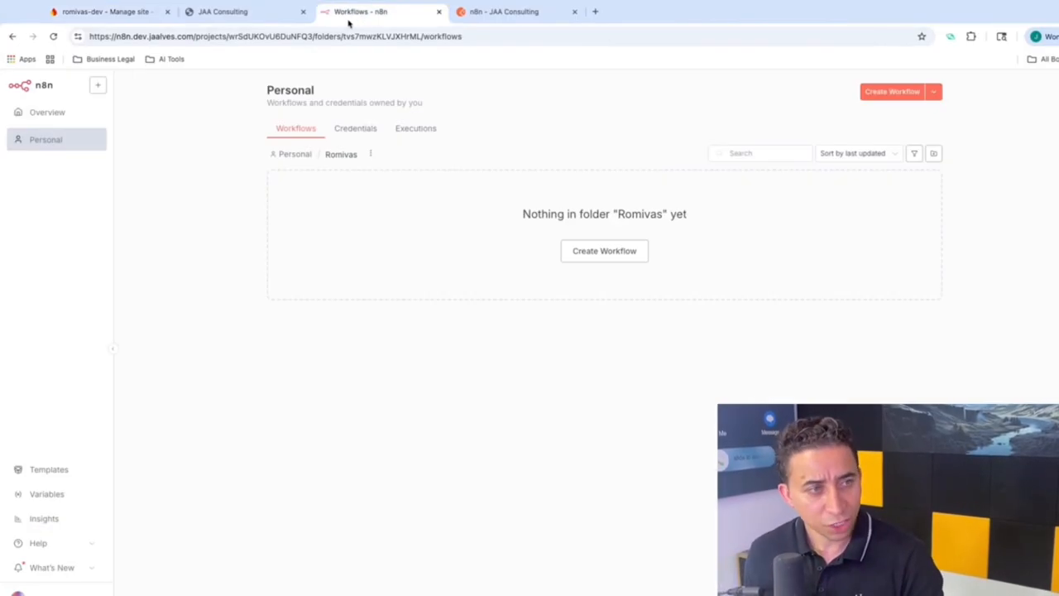
Step: Create a new Romivas workflow, rename it from 'Romivas Email Communication' to Email.Communications, and reposition the first-step placeholder
left_click(586, 244)
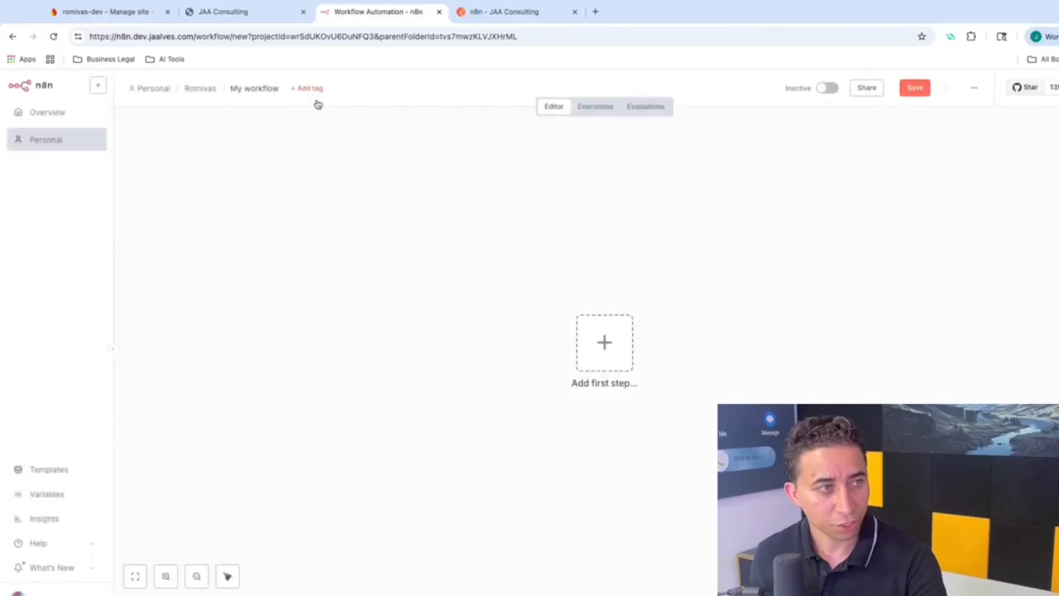
left_click(270, 89)
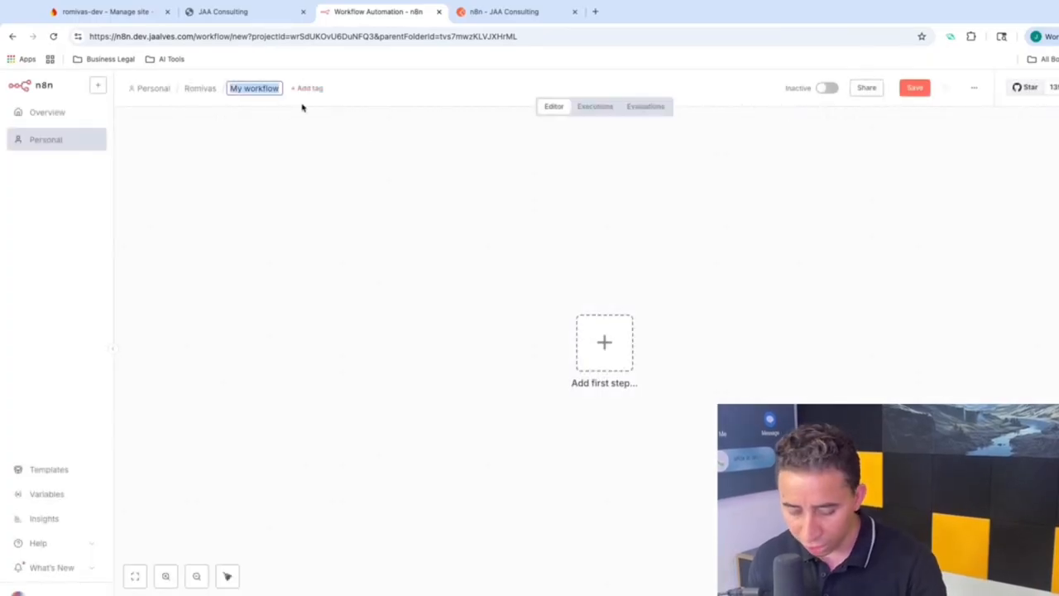
type("Romiva")
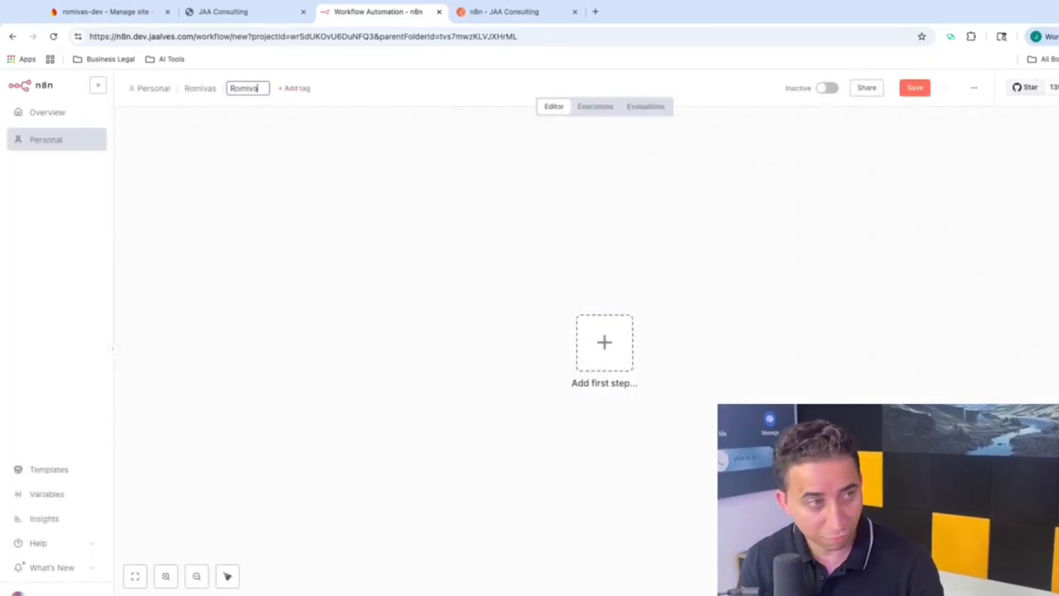
type("s Email Communication")
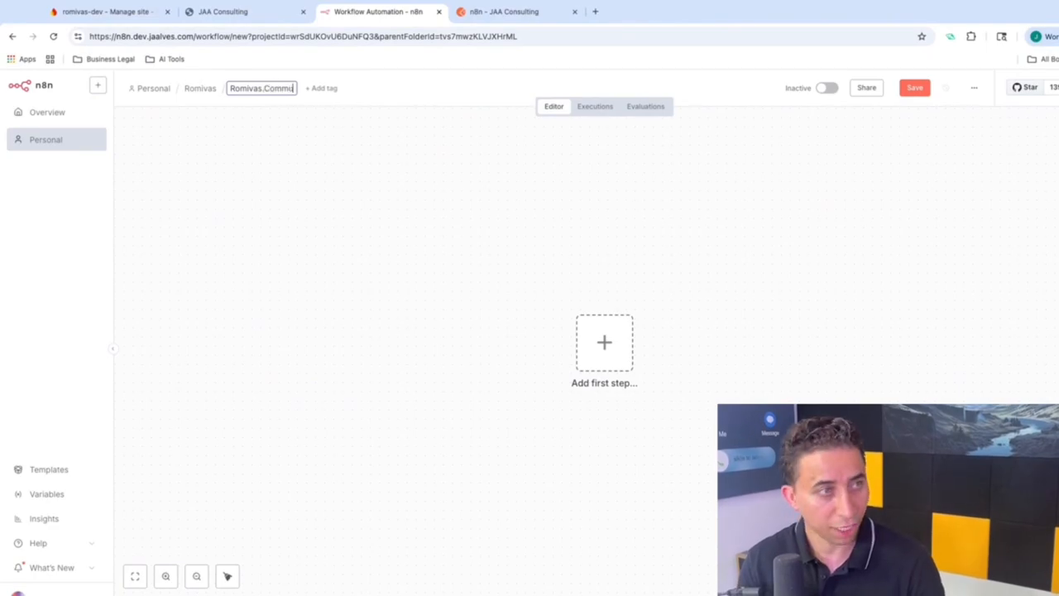
key("Return")
left_click(264, 91)
left_click(264, 89)
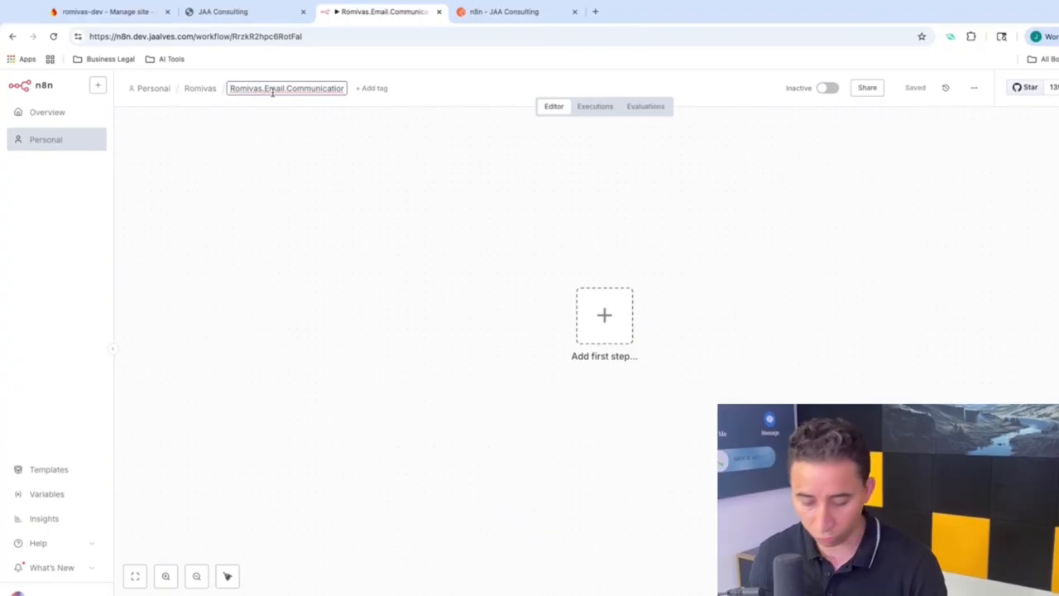
key("BackSpace")
key("BackSpace")
key("BackSpace")
key("BackSpace")
key("BackSpace")
key("BackSpace")
key("BackSpace")
key("BackSpace")
left_click(234, 184)
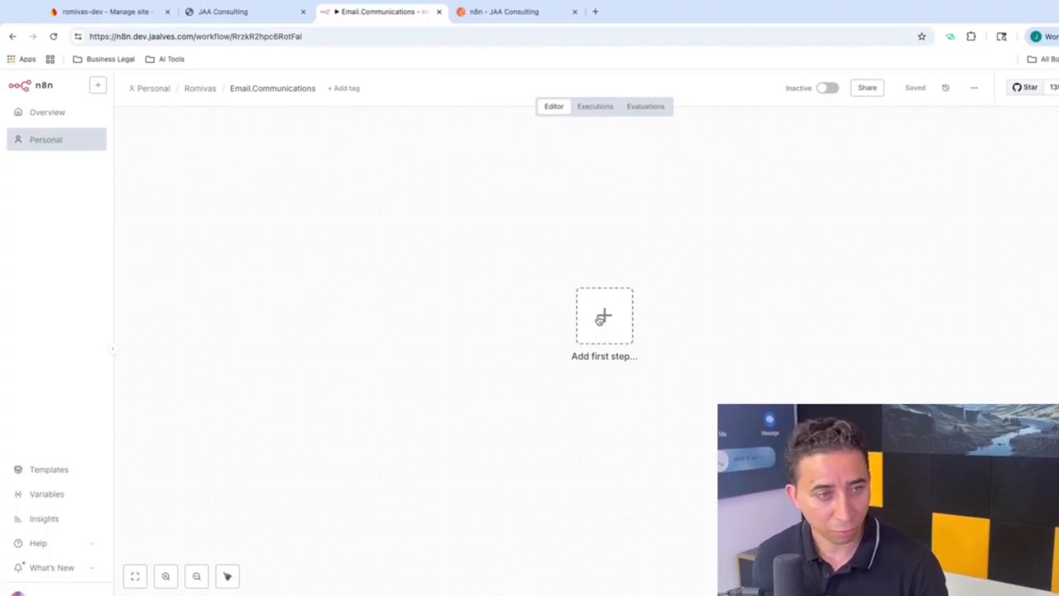
left_click_drag(598, 318, 291, 244)
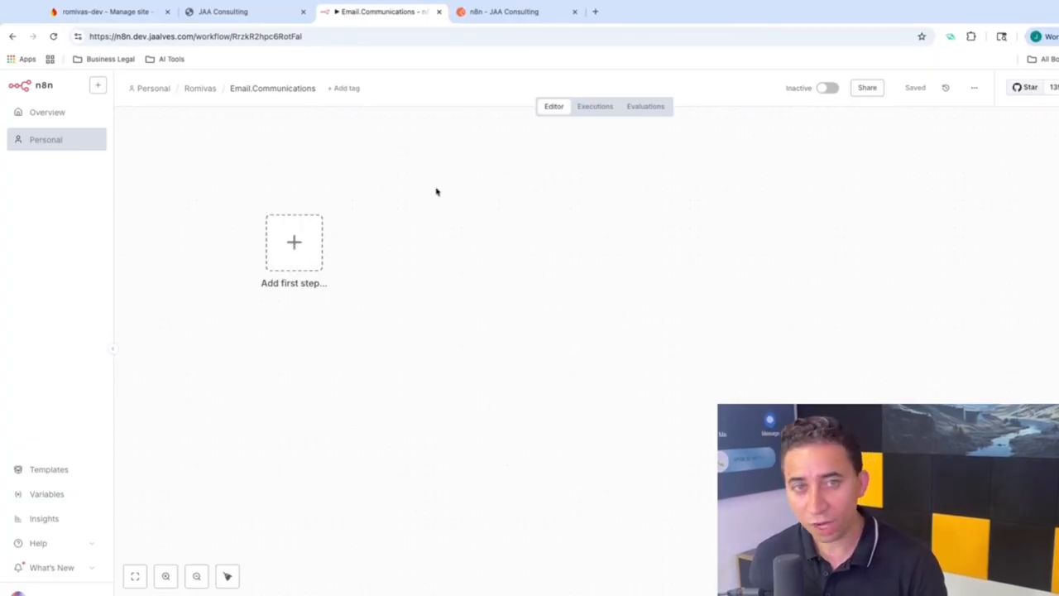
left_click_drag(296, 241, 303, 333)
Step: Add a Webhook trigger and replace its generated path with email
left_click(321, 346)
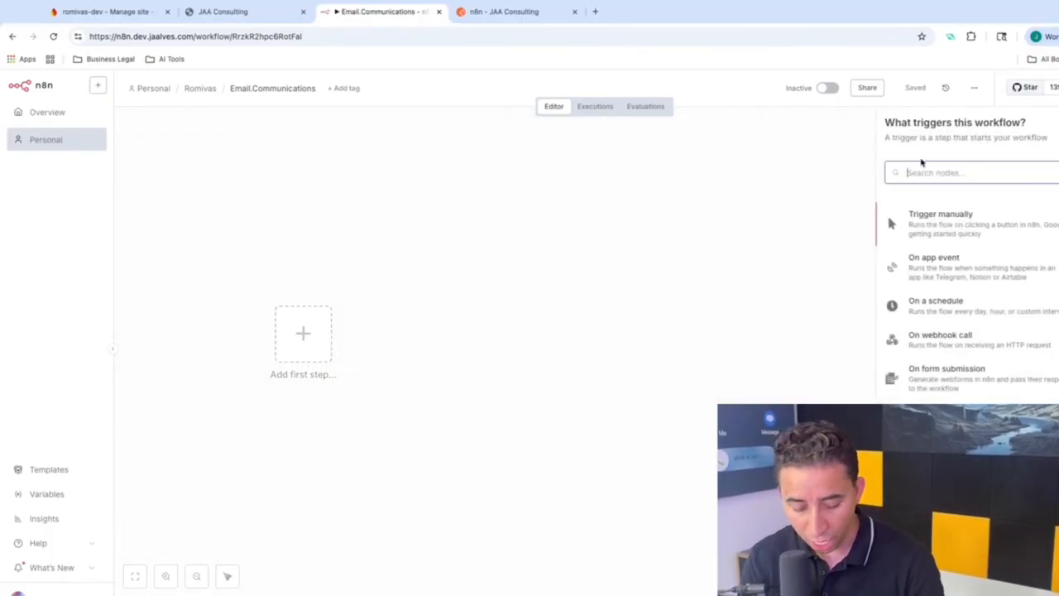
type("web")
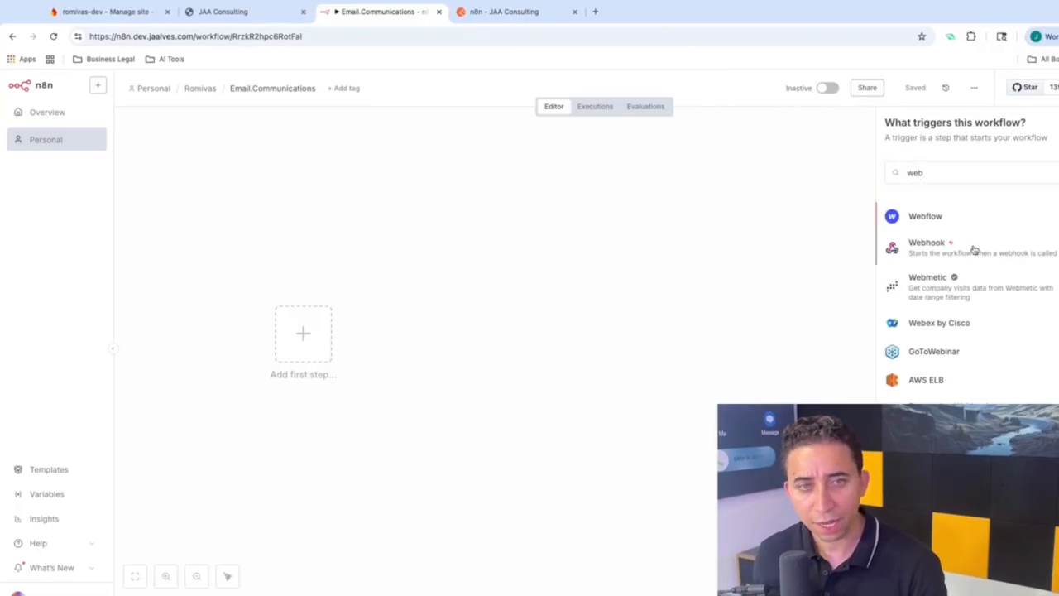
left_click(975, 249)
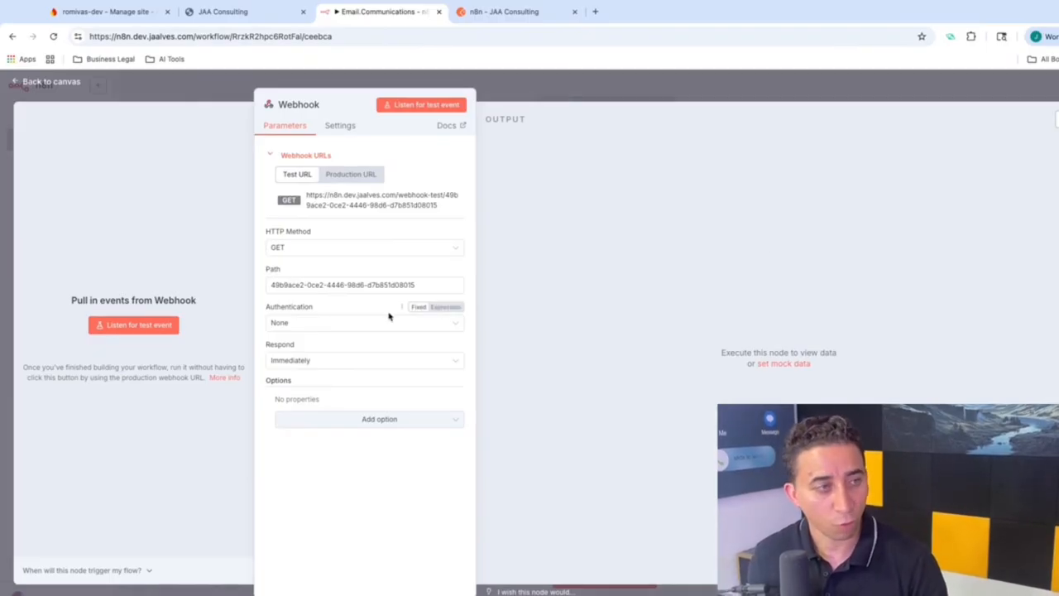
double_click(311, 284)
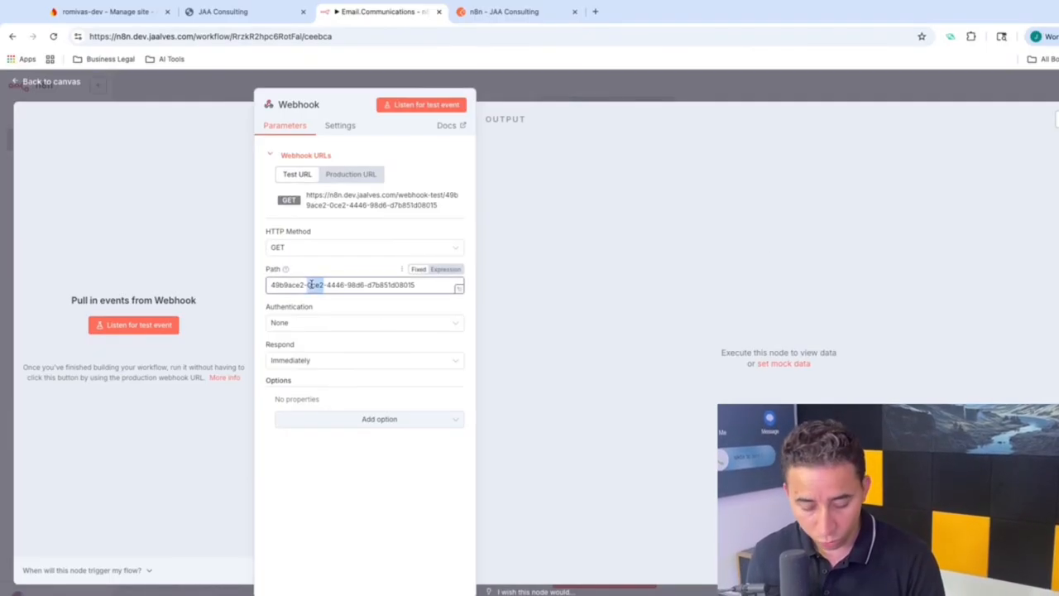
key("ctrl+a")
key("BackSpace")
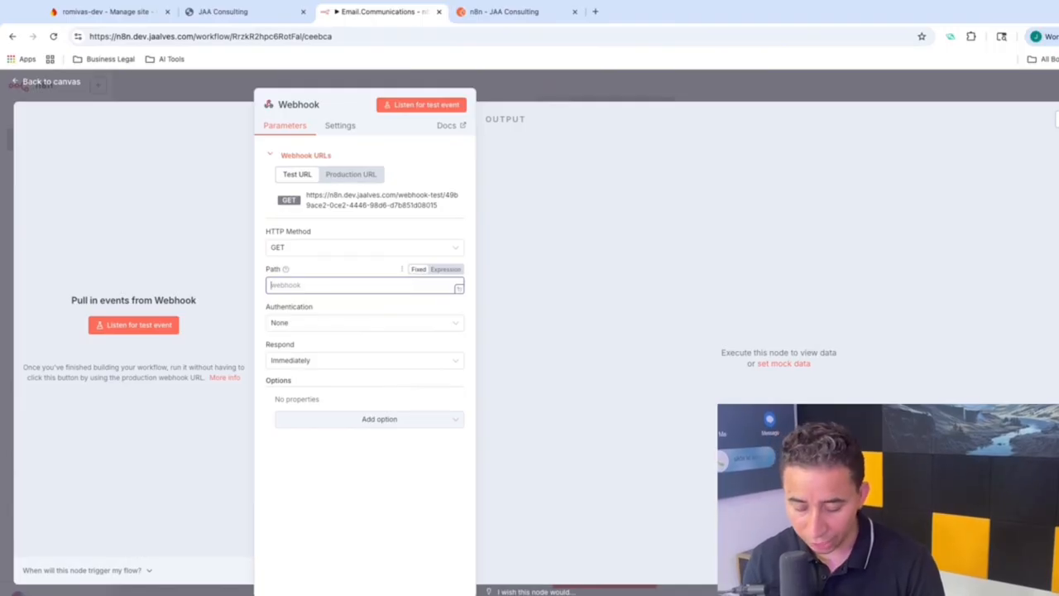
type("email")
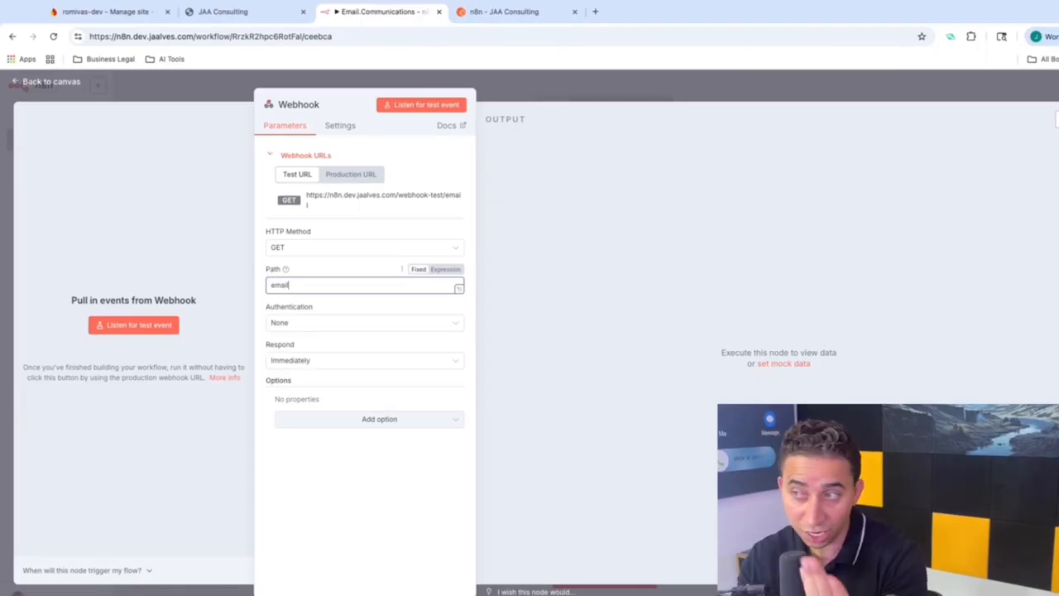
Step: Rename the node to Email WebHook and set its HTTP method to POST
left_click(318, 105)
type("E")
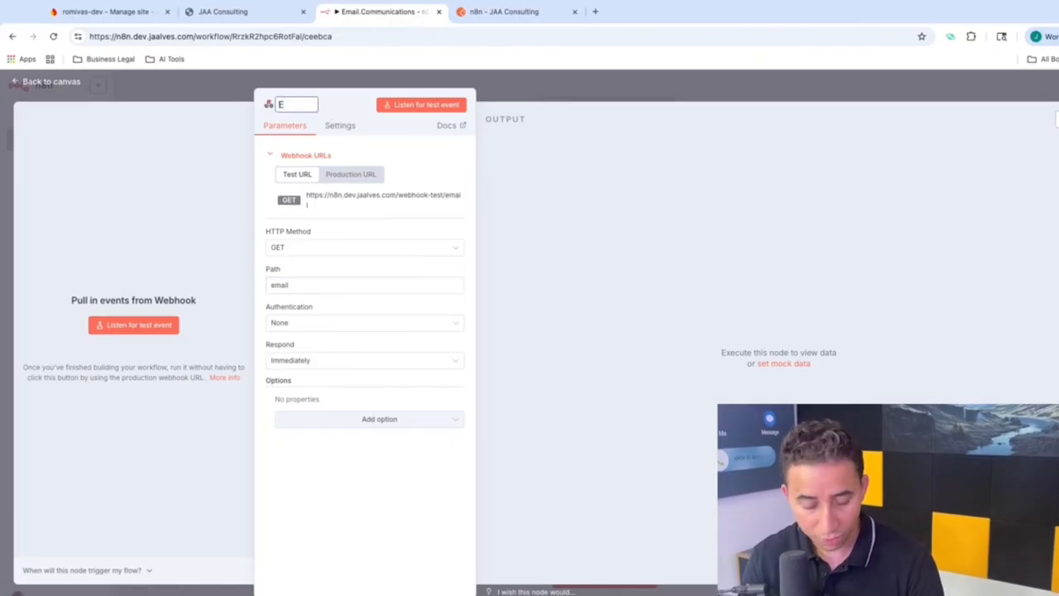
type("mail")
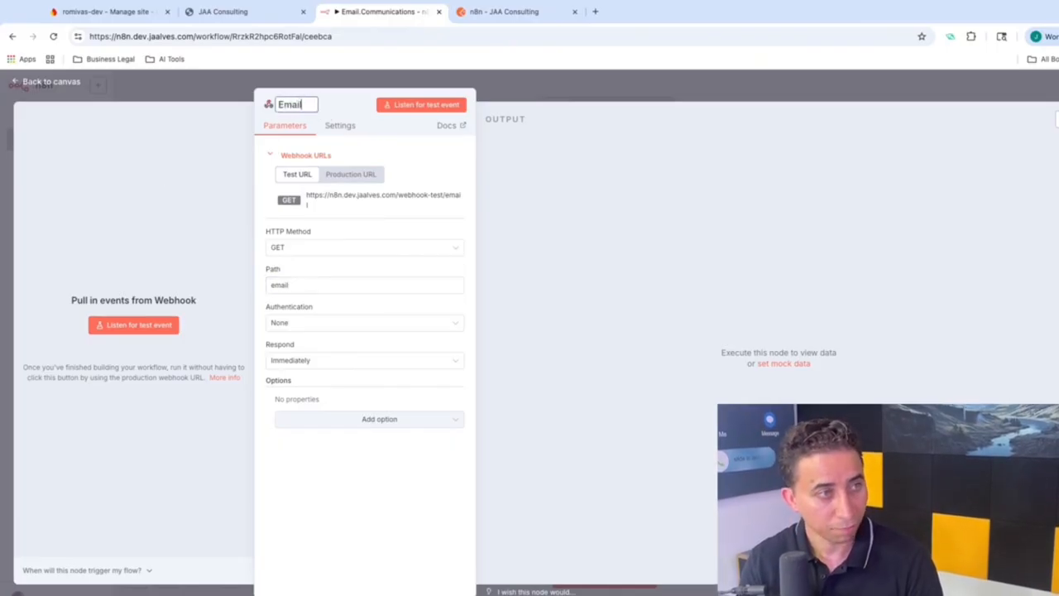
type(" WebHook")
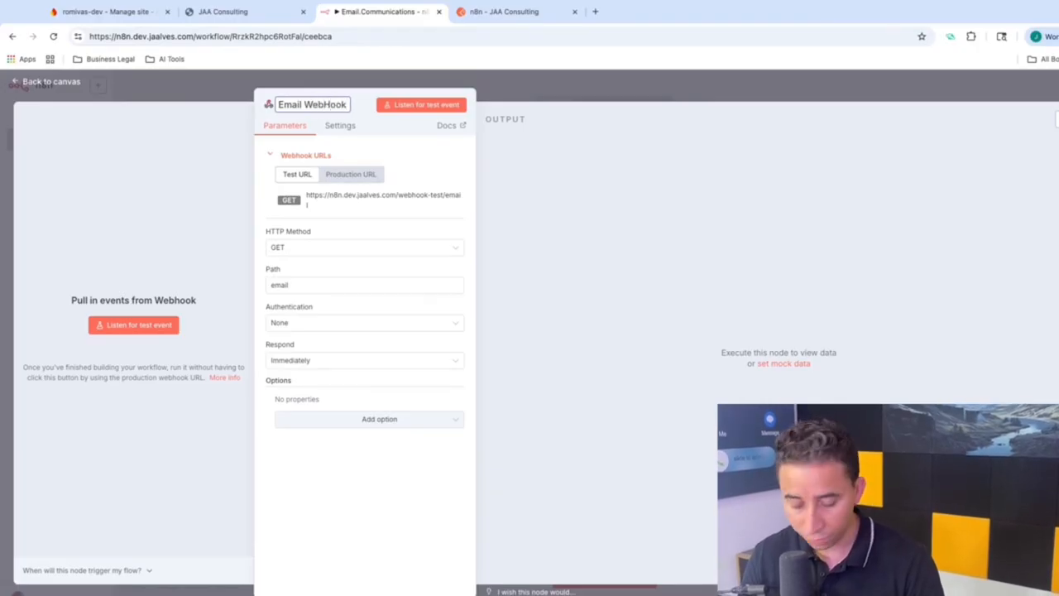
key("Return")
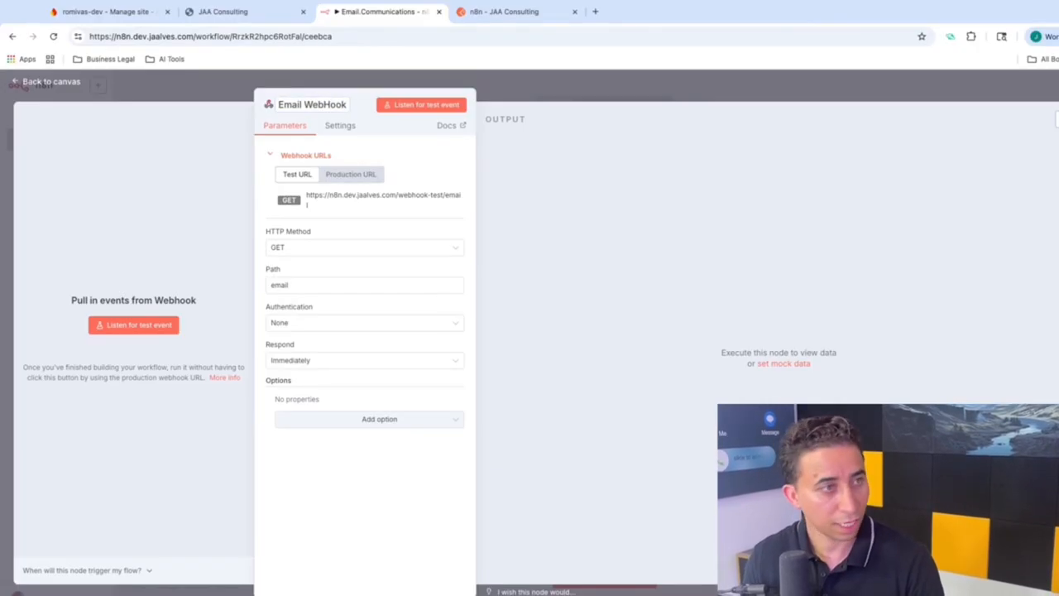
left_click(318, 250)
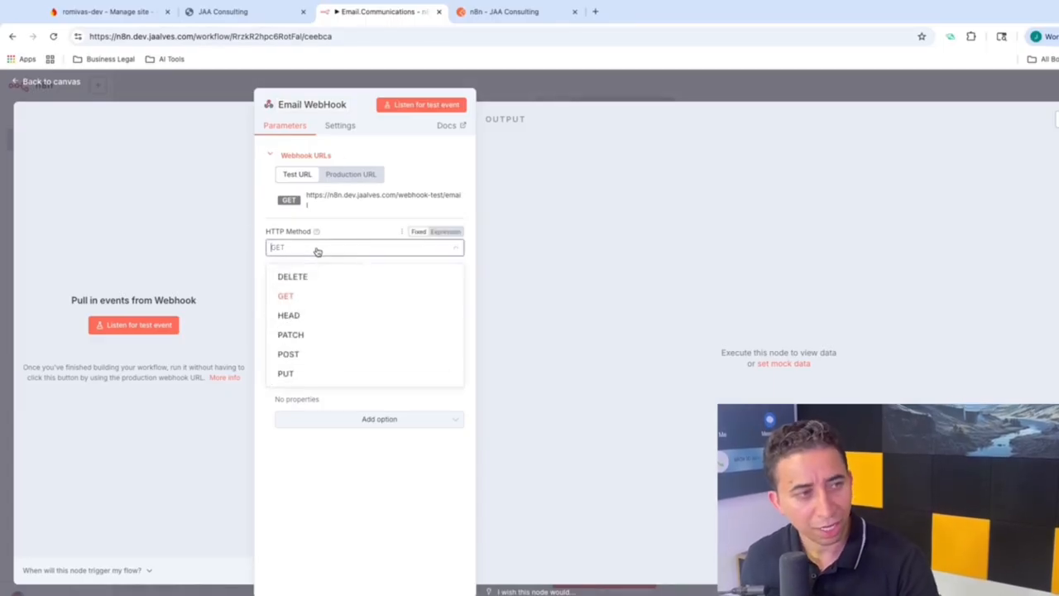
left_click(303, 354)
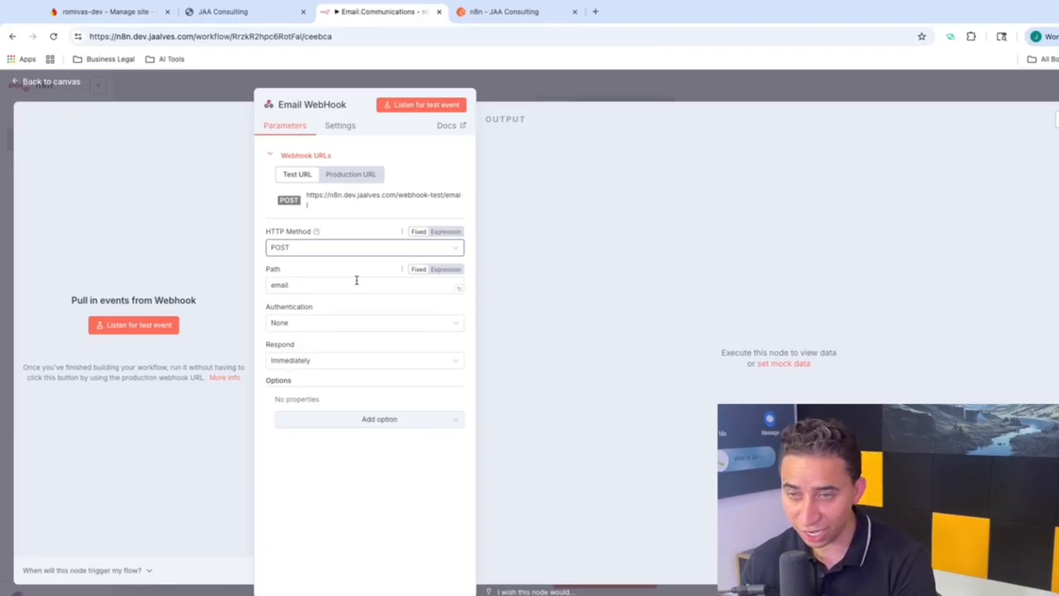
Step: Return to the canvas, nudge the Email WebHook node left, and reopen its settings
left_click(637, 86)
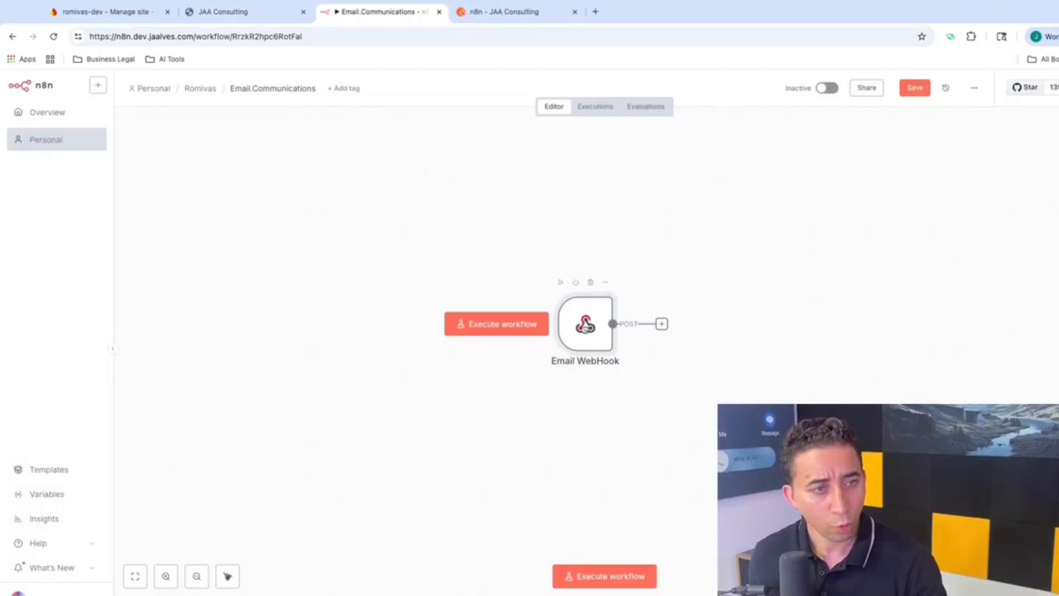
left_click_drag(441, 311, 432, 311)
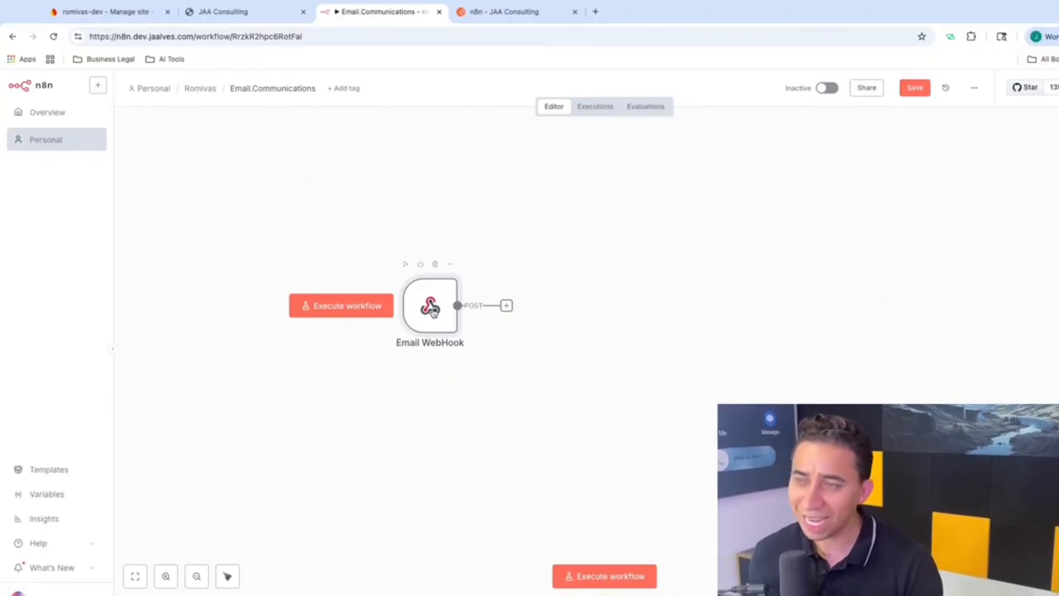
double_click(432, 311)
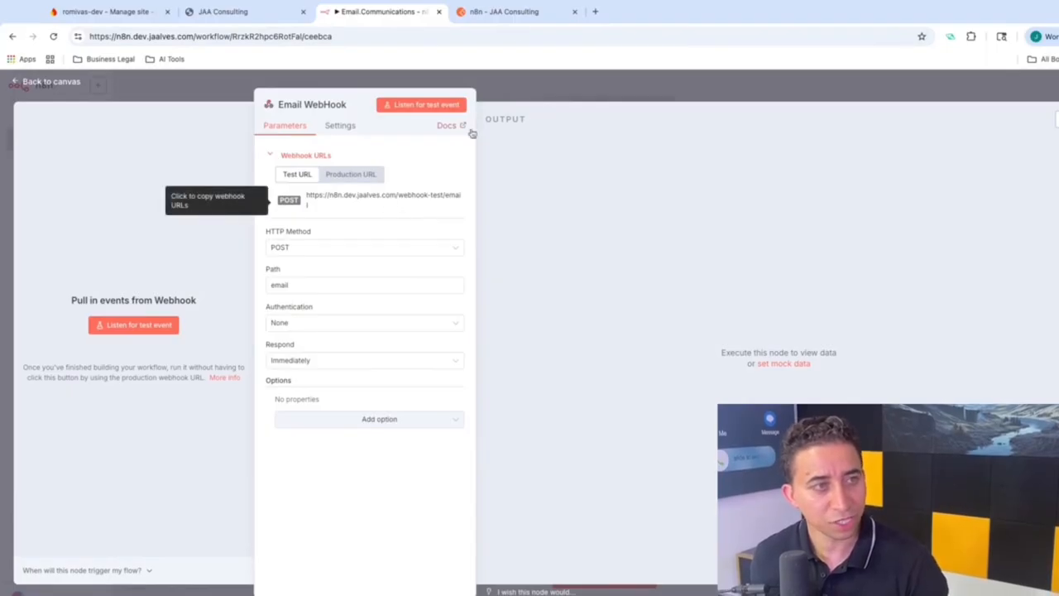
left_click(517, 11)
Step: Add a new request named Sign-Up-Email to the n8n folder
left_click(100, 288)
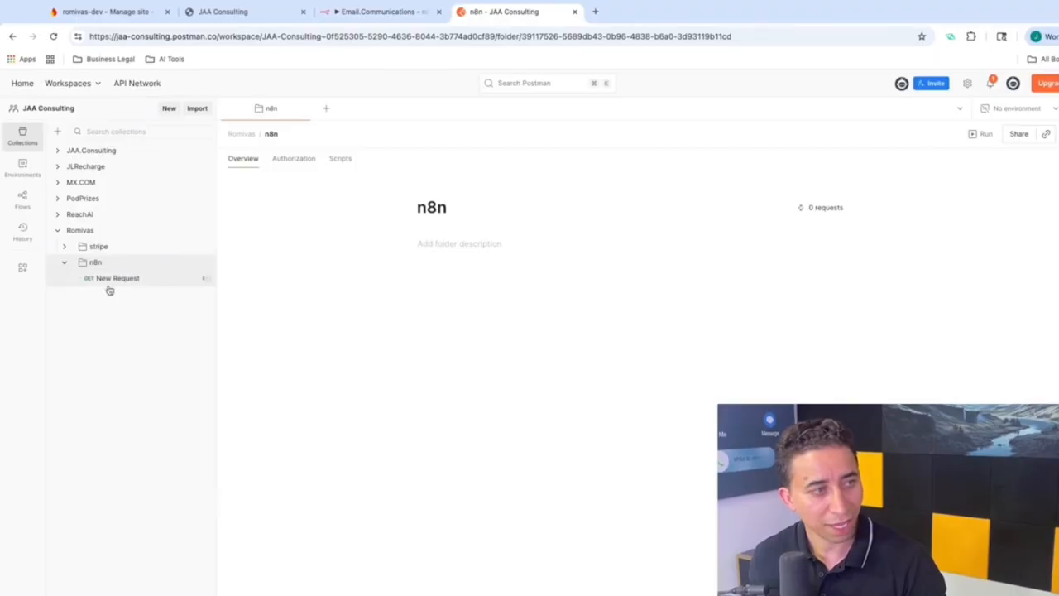
left_click(315, 135)
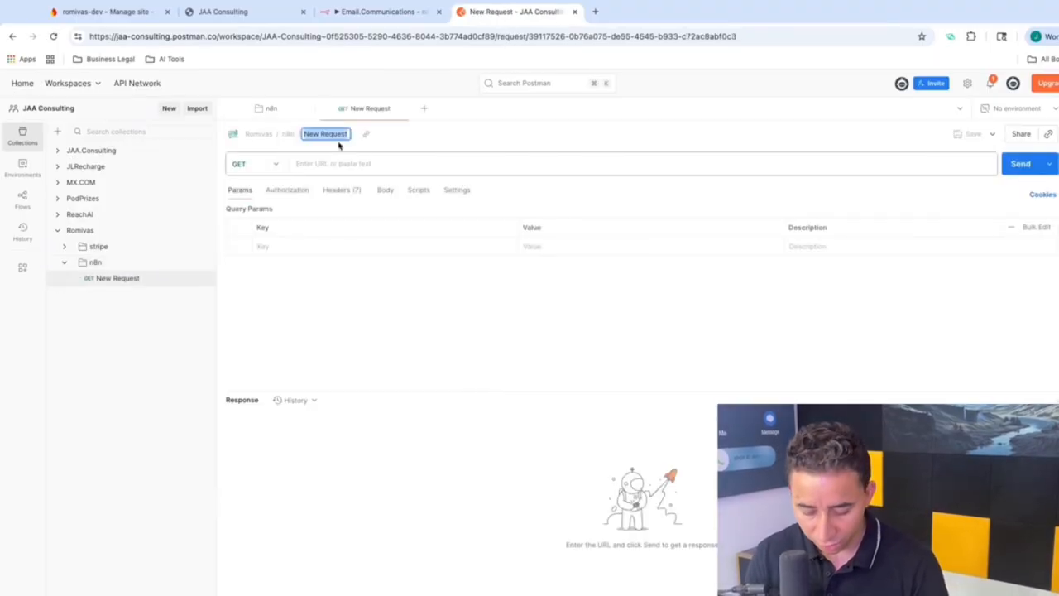
type("Sign-Up")
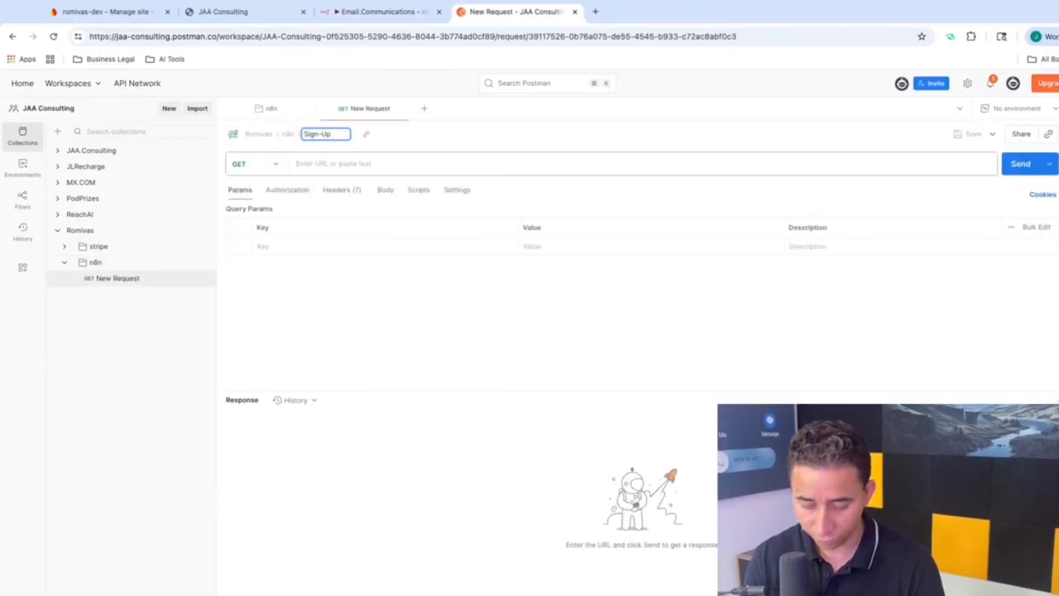
type("-Email")
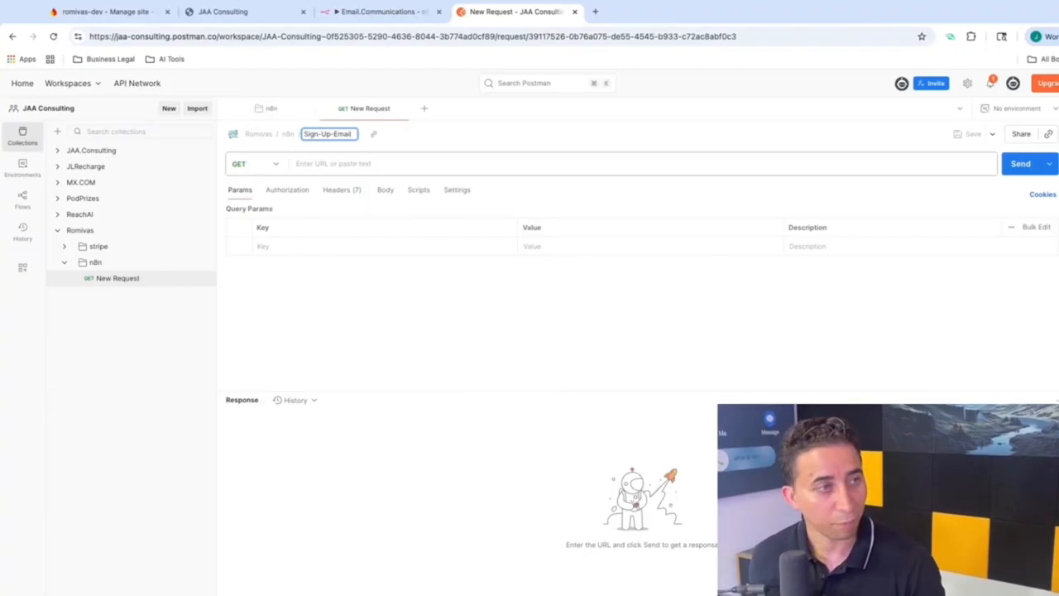
left_click(308, 164)
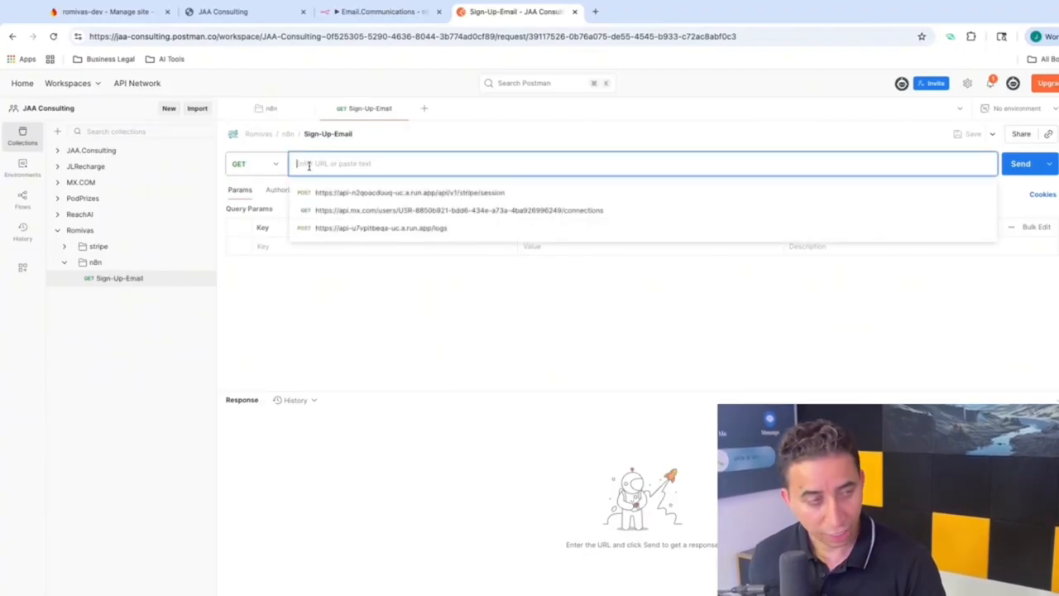
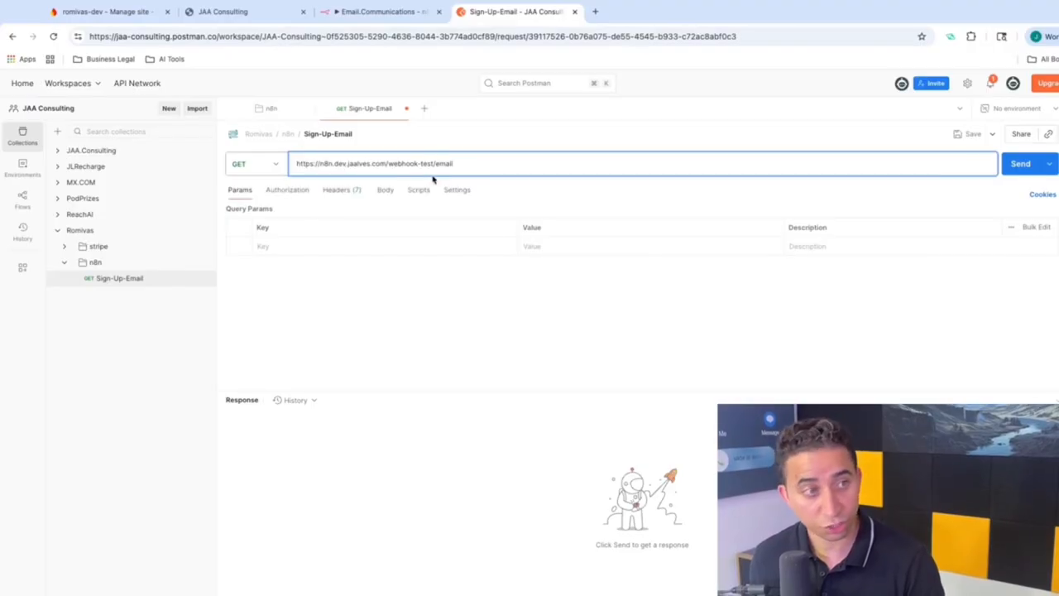
left_click(271, 164)
left_click(259, 210)
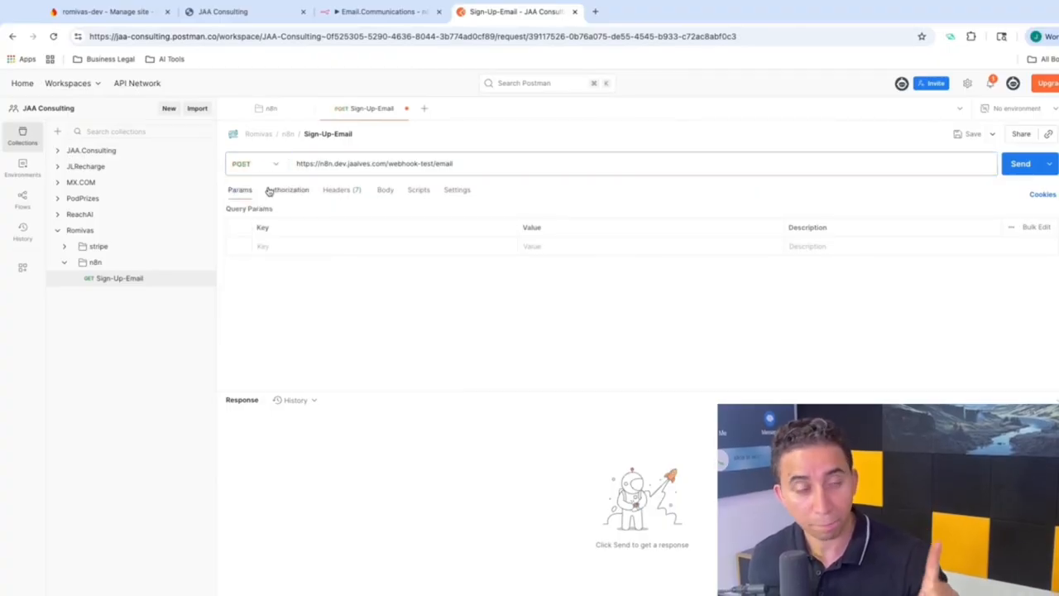
left_click(387, 14)
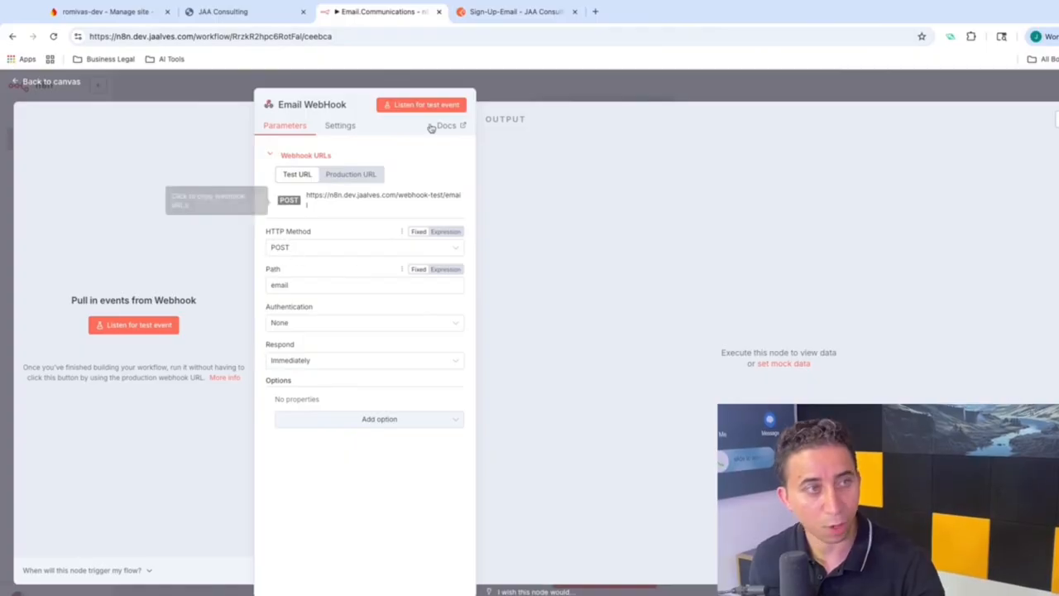
left_click(504, 12)
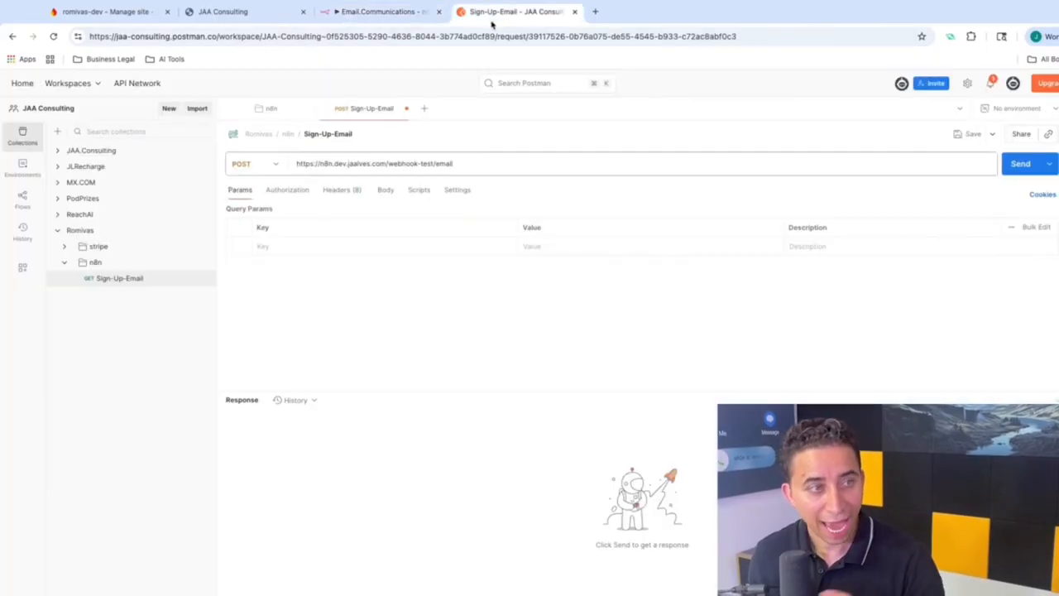
Step: Set the body to raw JSON {"userId":"", "action":"sign-up"} and save the request
left_click(382, 198)
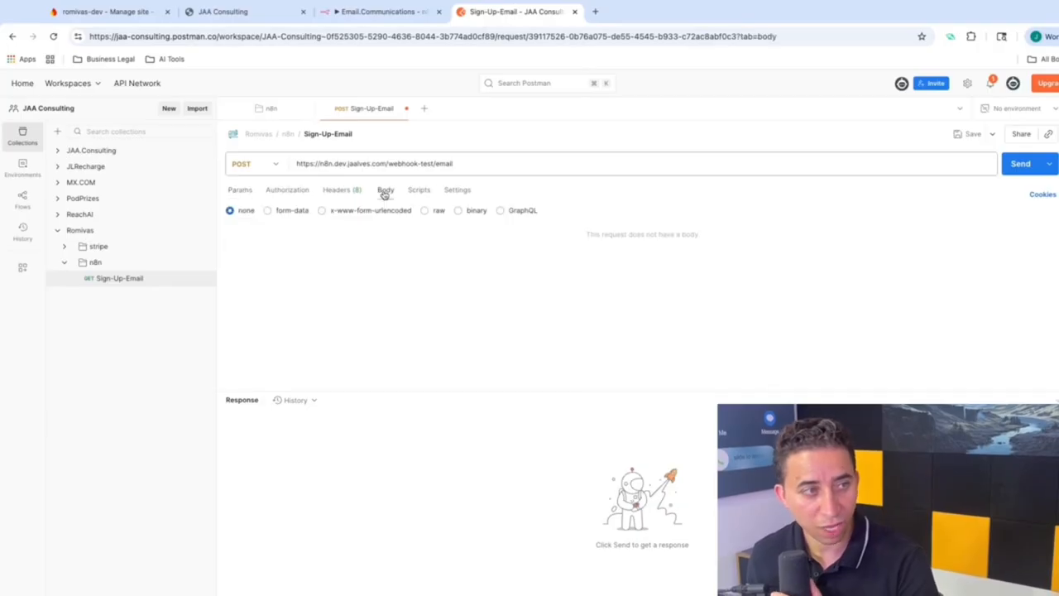
left_click(437, 213)
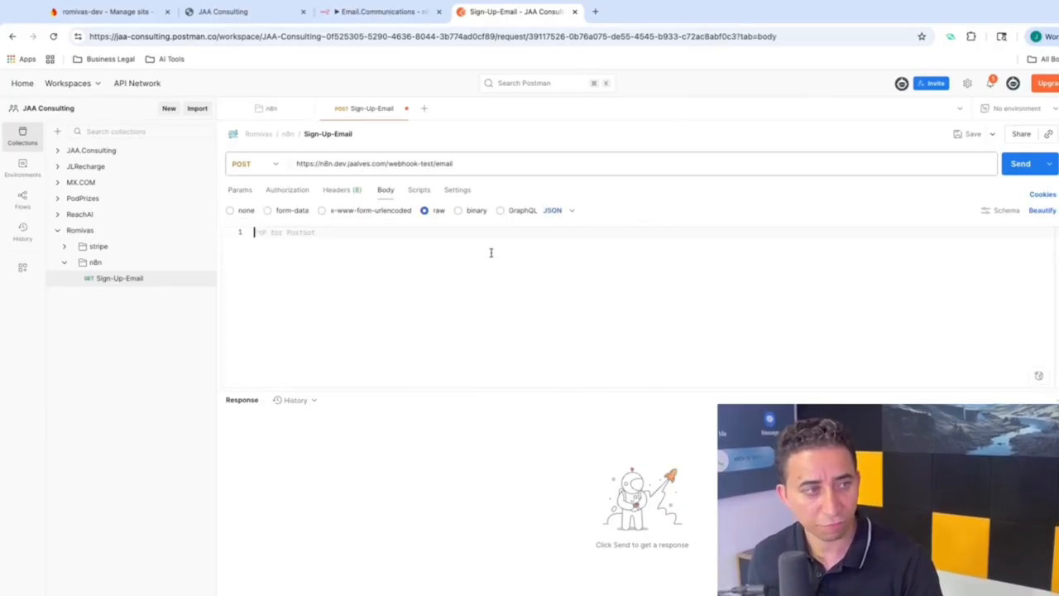
type("{")
key("Return")
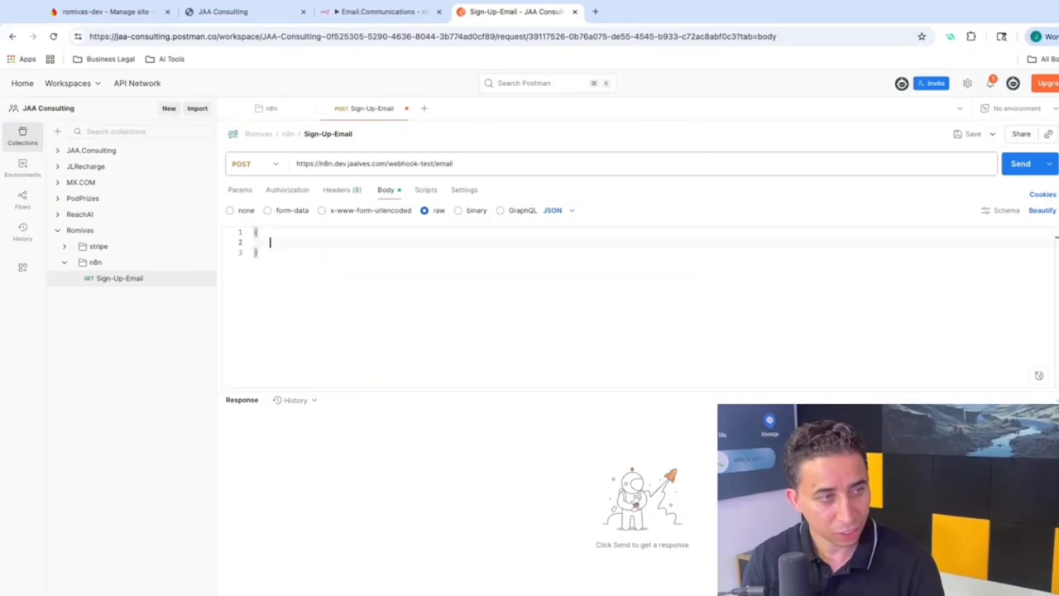
type("\"userId")
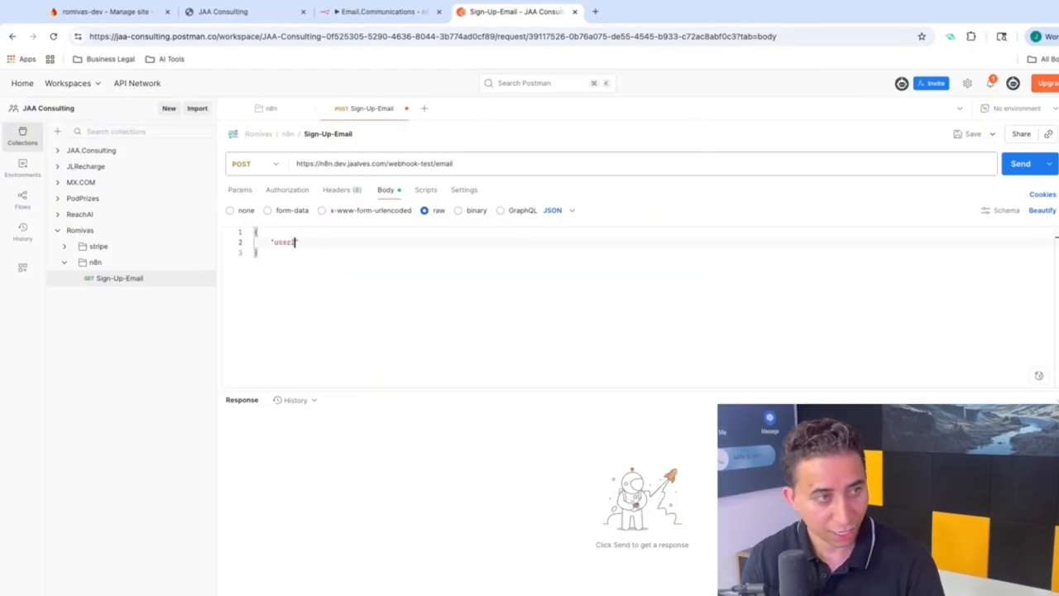
type("\":\"\",")
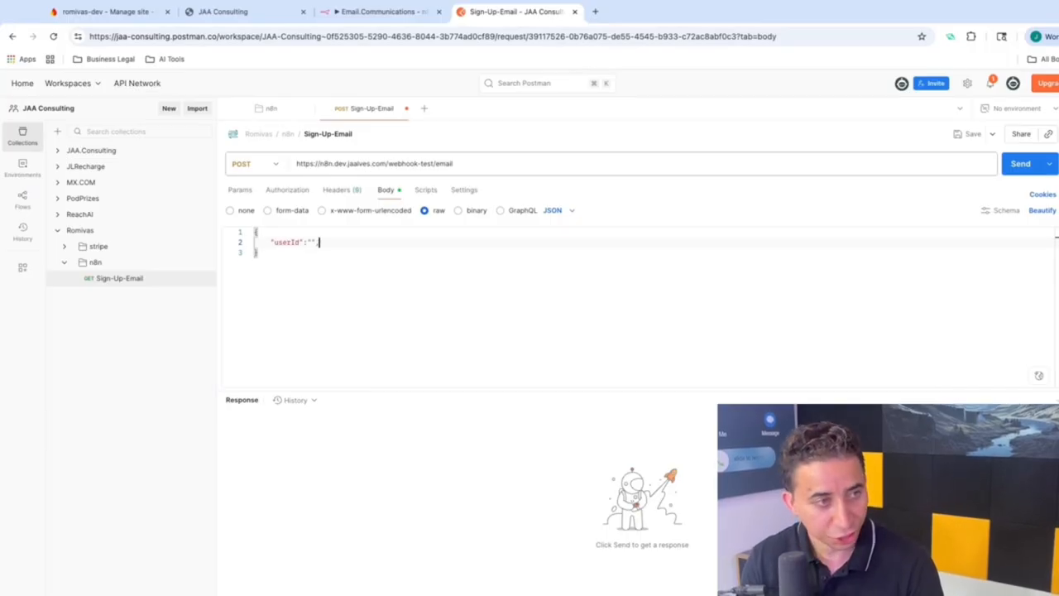
key("Return")
type("\"ac")
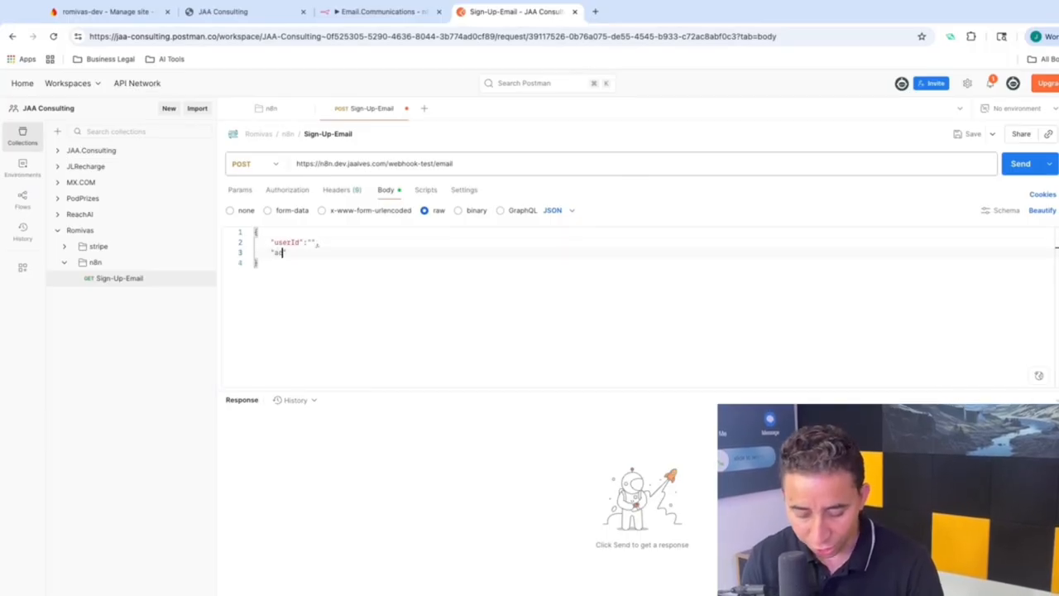
type("tion\"")
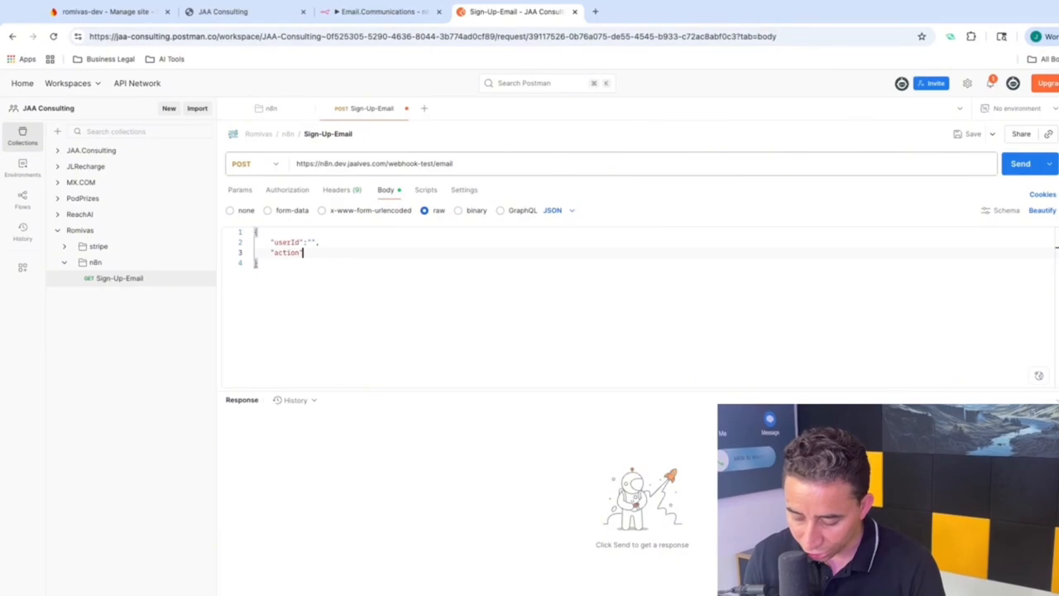
type(":\"")
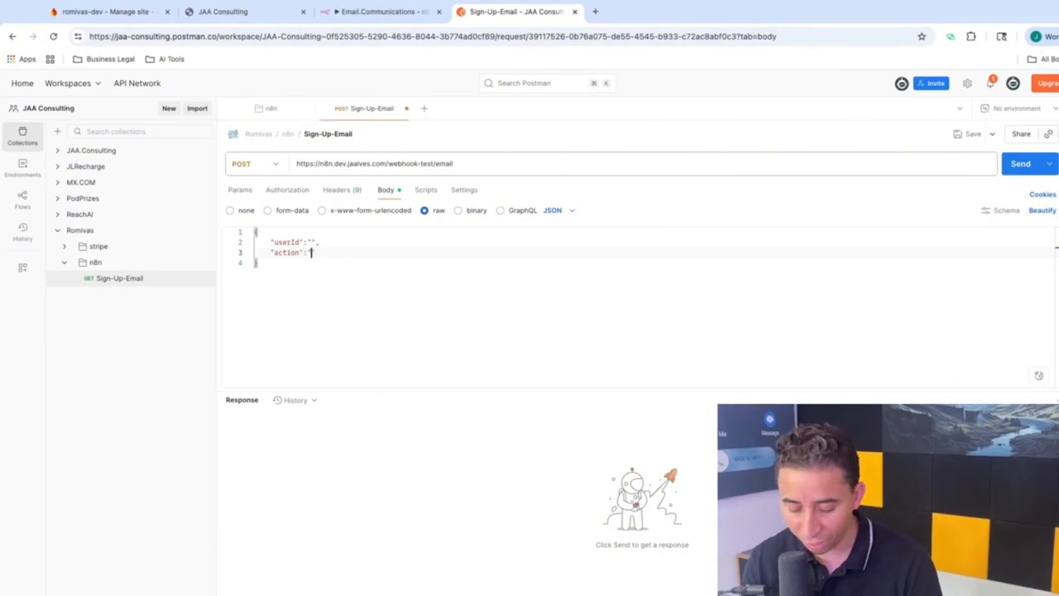
type("sign-up")
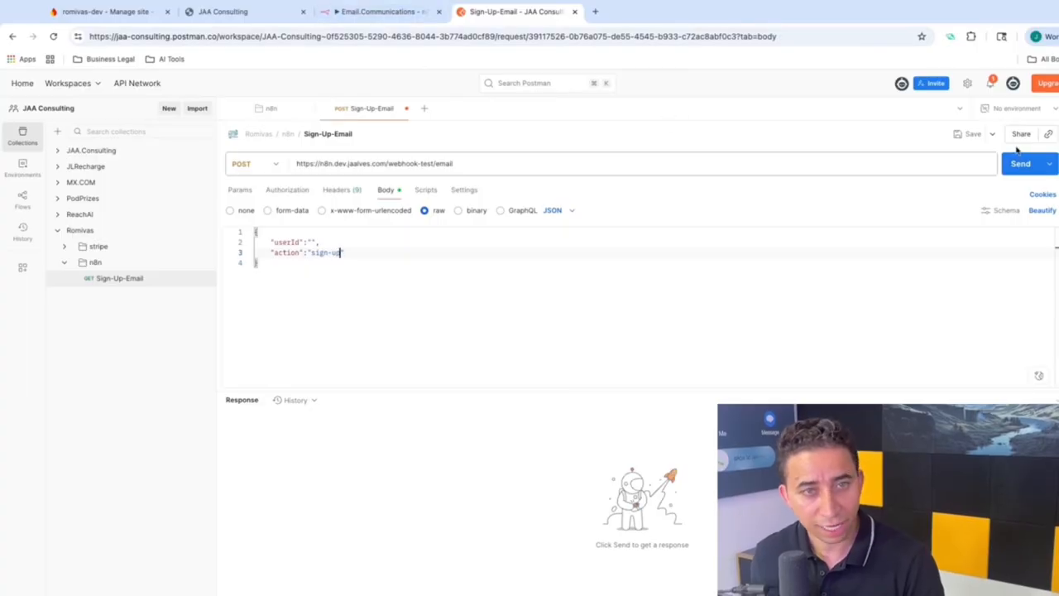
left_click(966, 134)
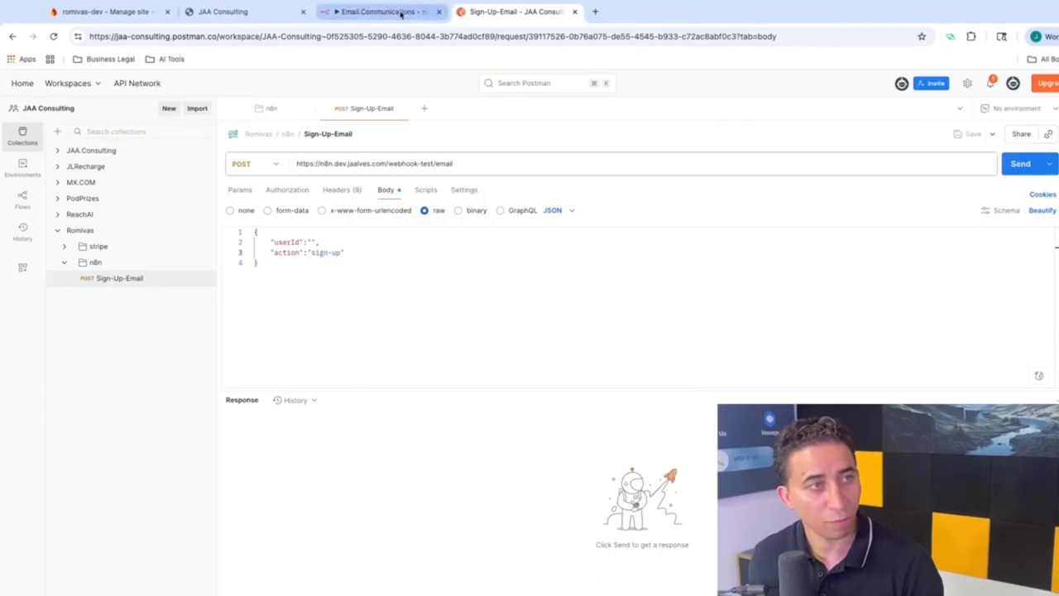
Step: Start the Email WebHook listening for a test event, then send the Postman POST, getting 200 OK
left_click(400, 12)
left_click(423, 105)
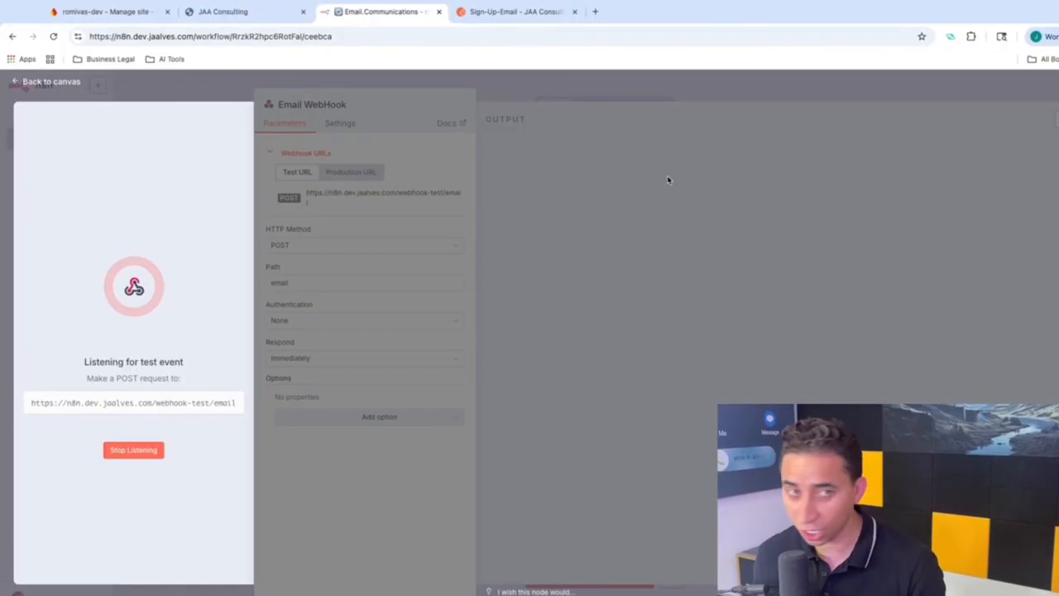
left_click(513, 11)
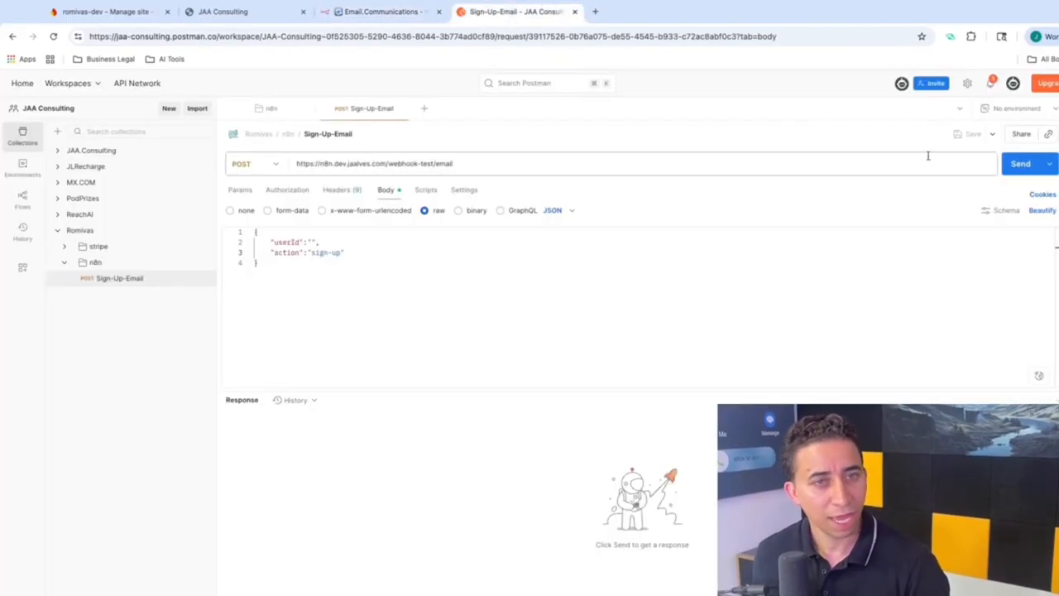
left_click(1017, 165)
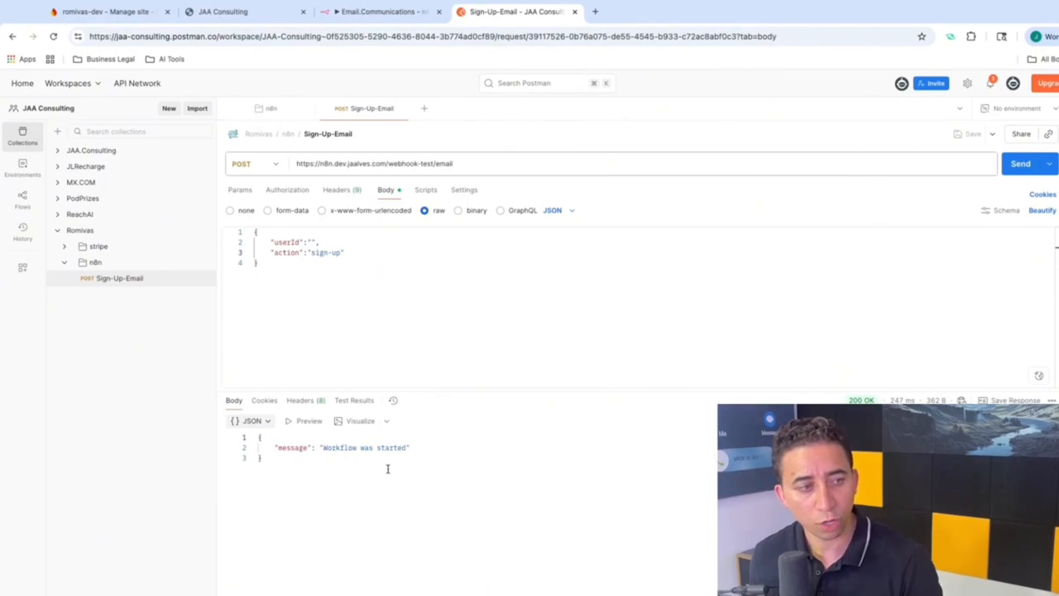
Step: Confirm the webhook output shows the userId and action fields, then save the Email.Communications workflow
left_click(369, 15)
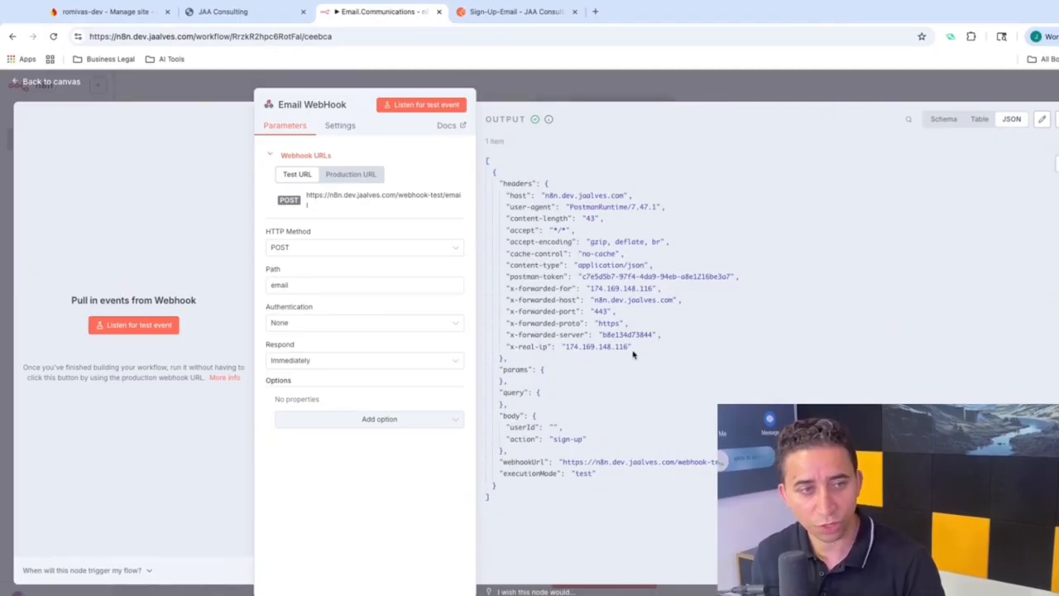
double_click(521, 427)
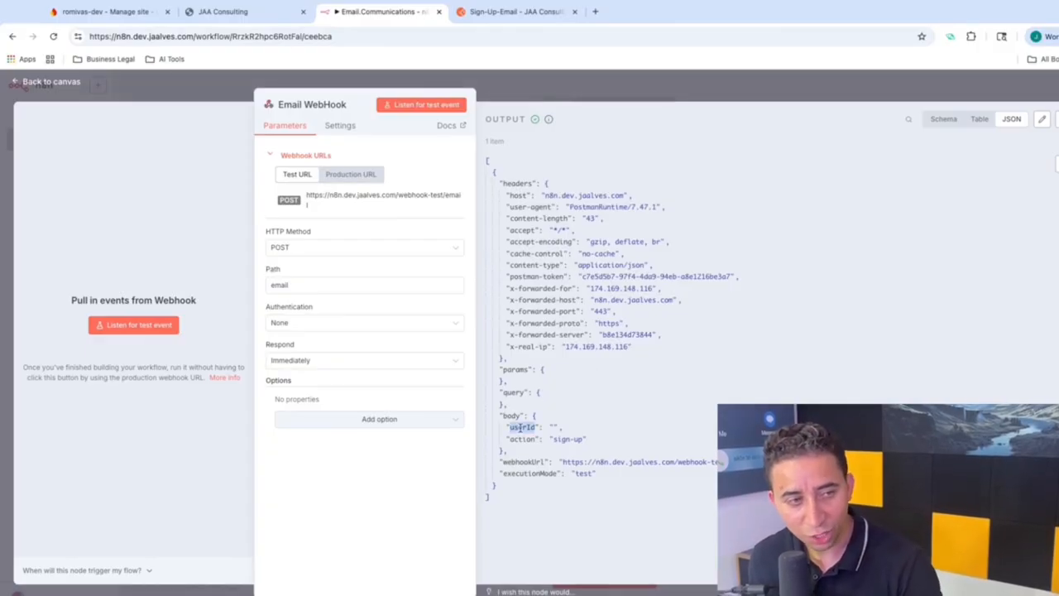
double_click(517, 437)
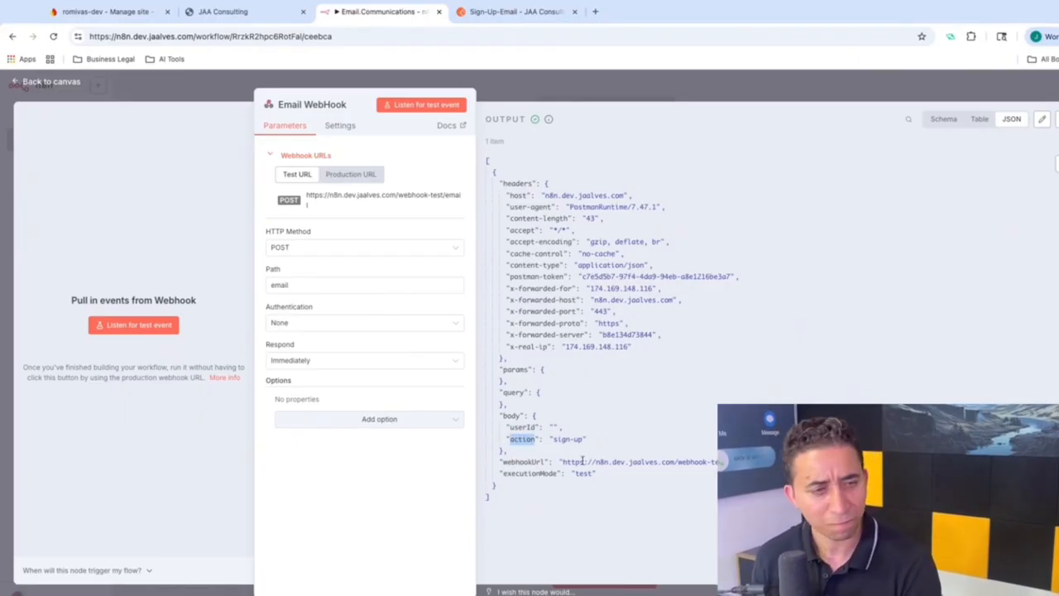
left_click(623, 77)
left_click(913, 89)
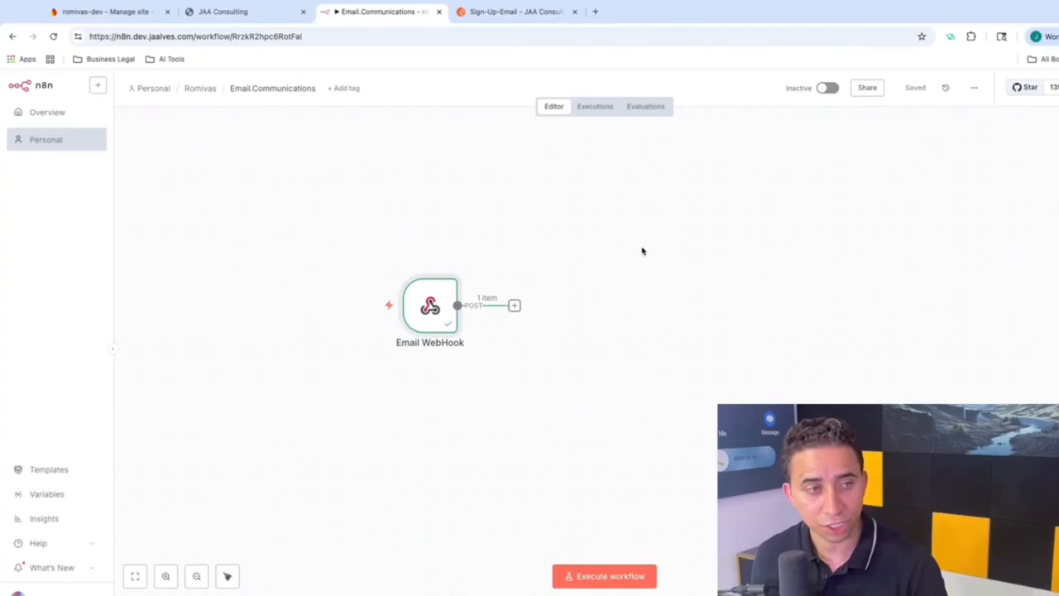
left_click_drag(426, 299, 352, 281)
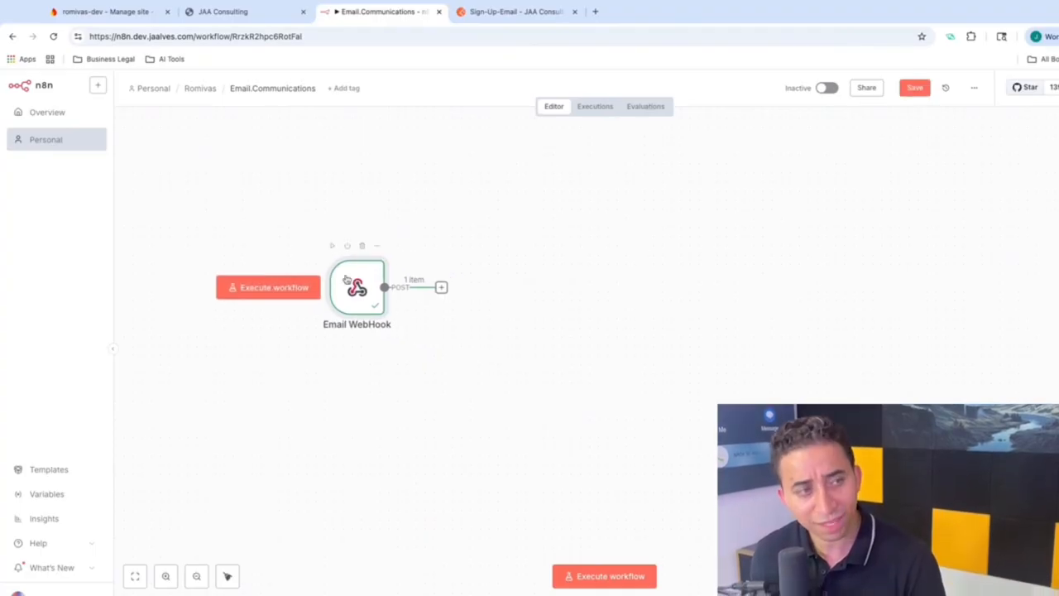
left_click(493, 13)
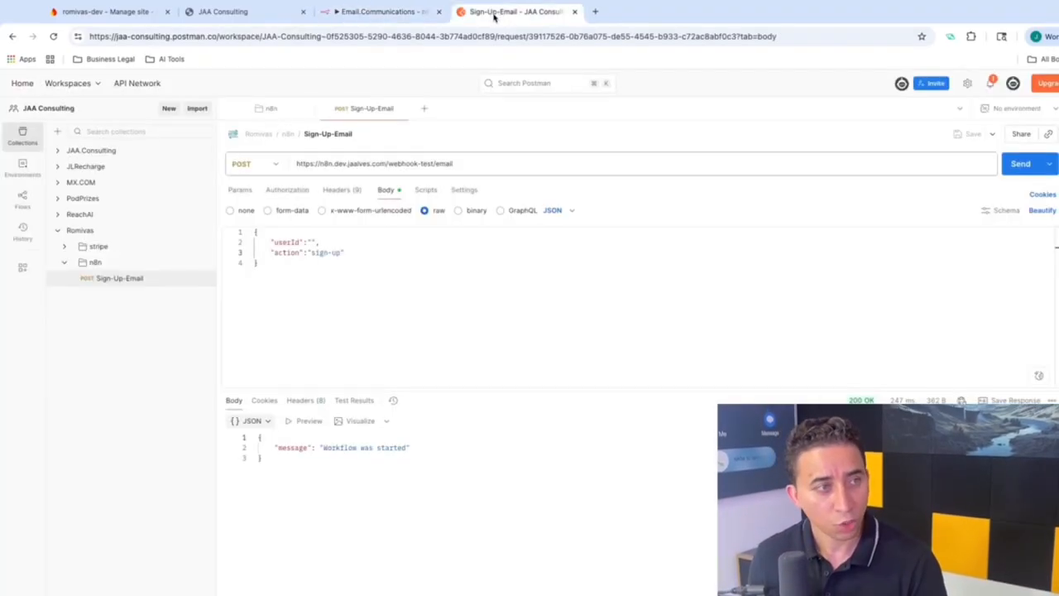
Step: Set Sign-Up-Email's authorization to API Key added to the header, with key client_id
left_click(287, 190)
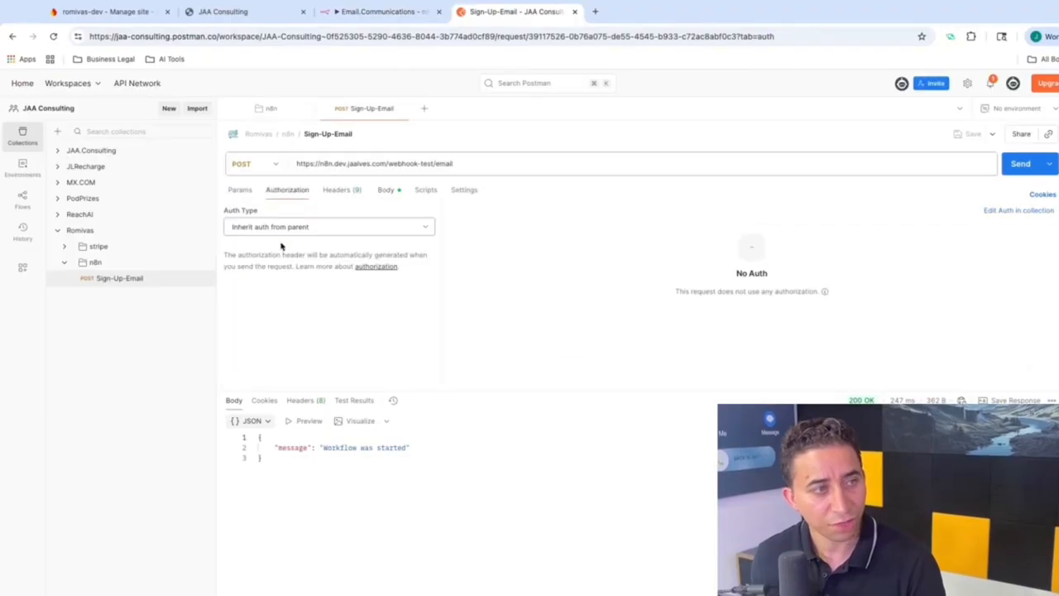
left_click(278, 229)
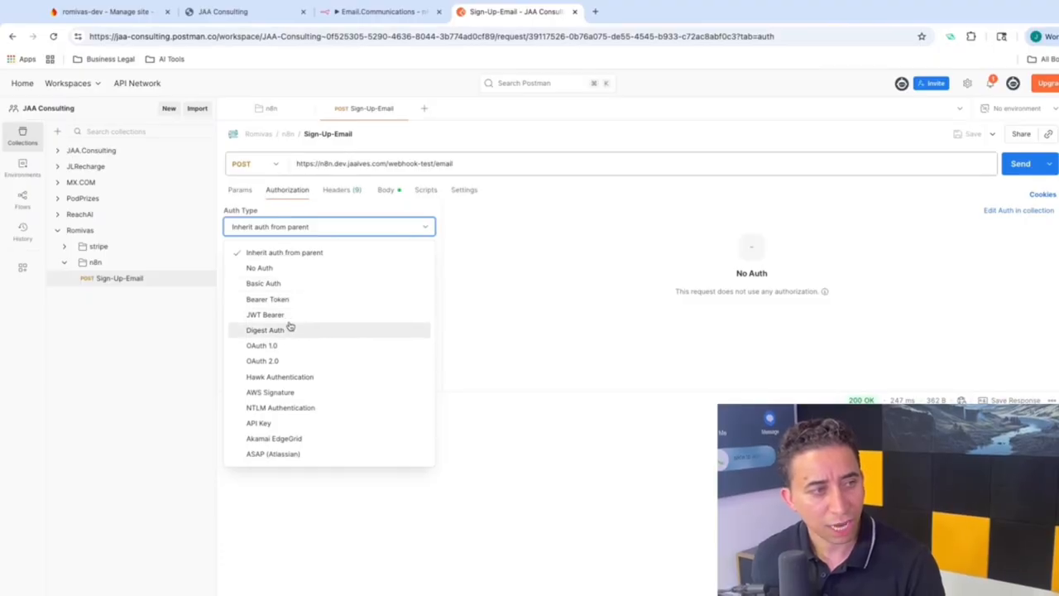
left_click(277, 423)
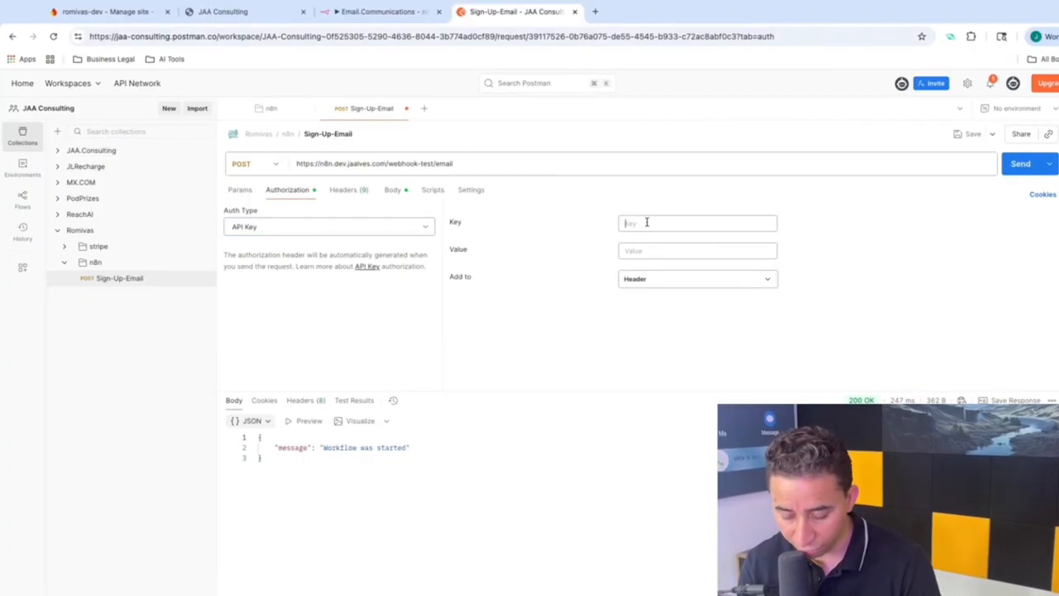
type("c")
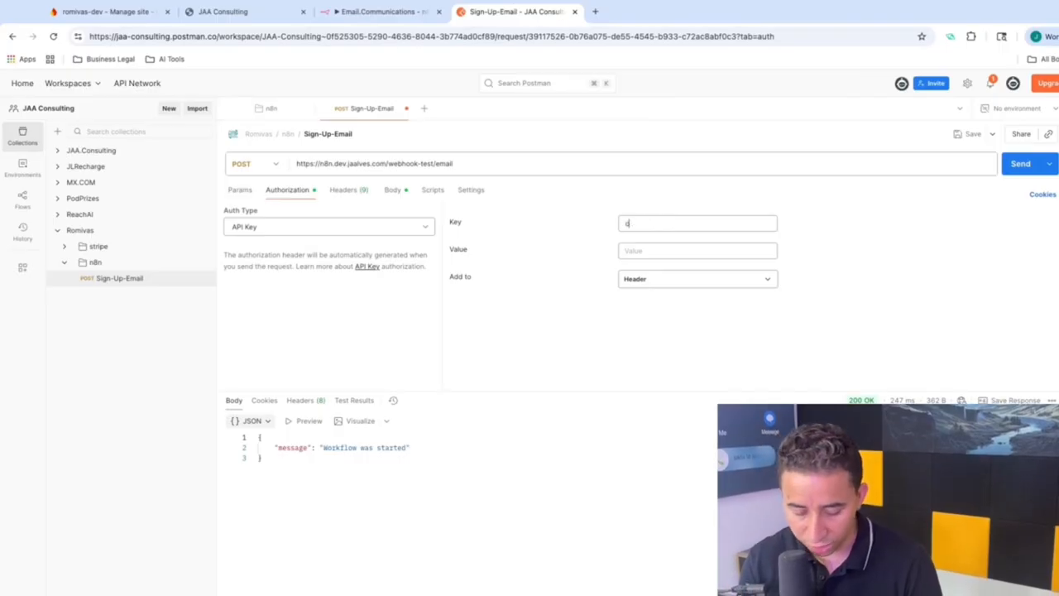
type("lient_")
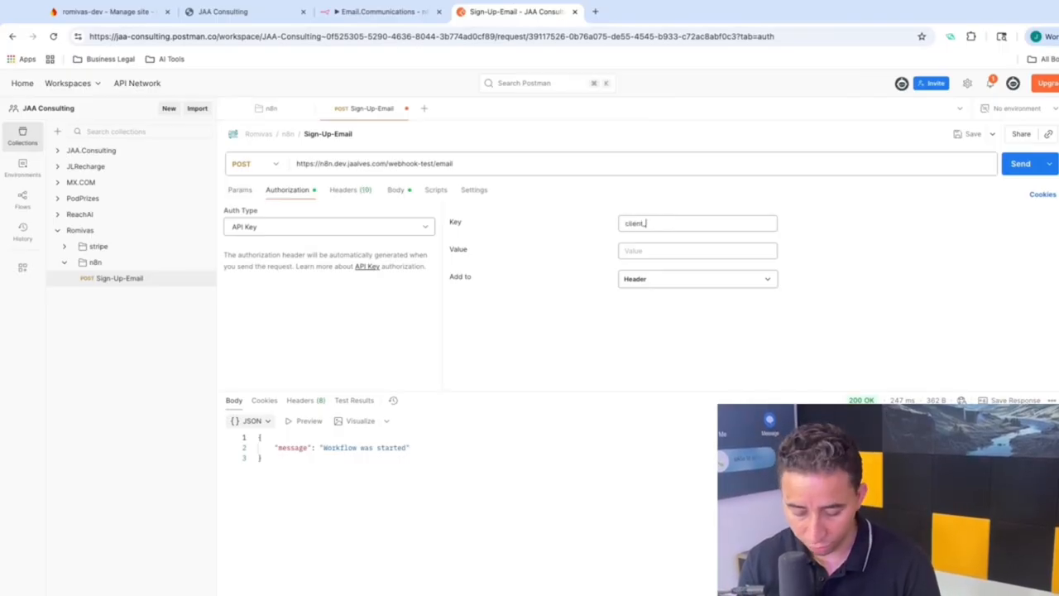
type("id")
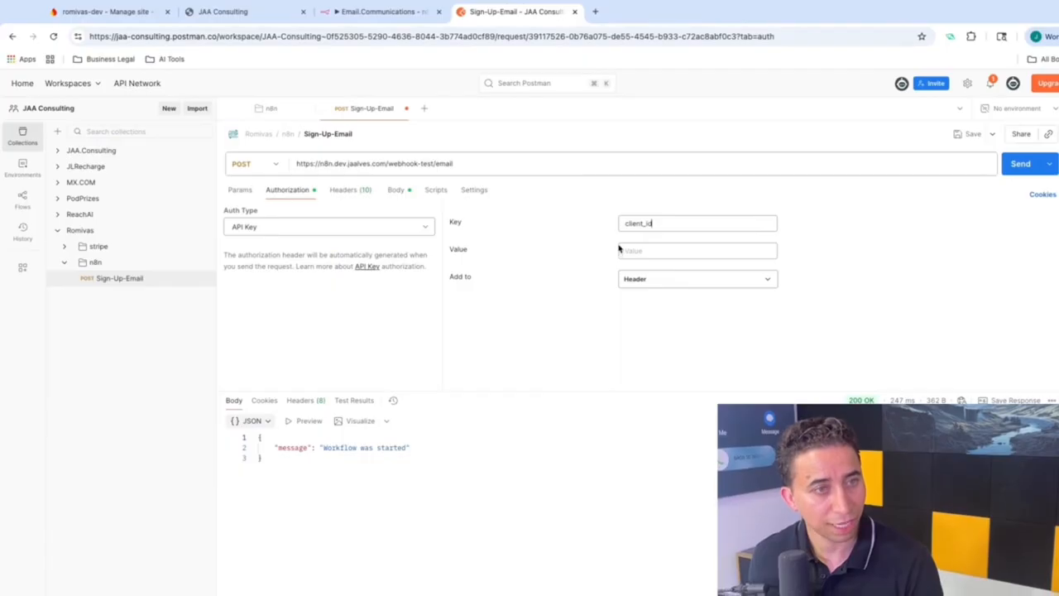
Step: Search 'generate api key', generate a random 128-bit key on generate-random.org, and copy it
left_click(595, 12)
type("genera")
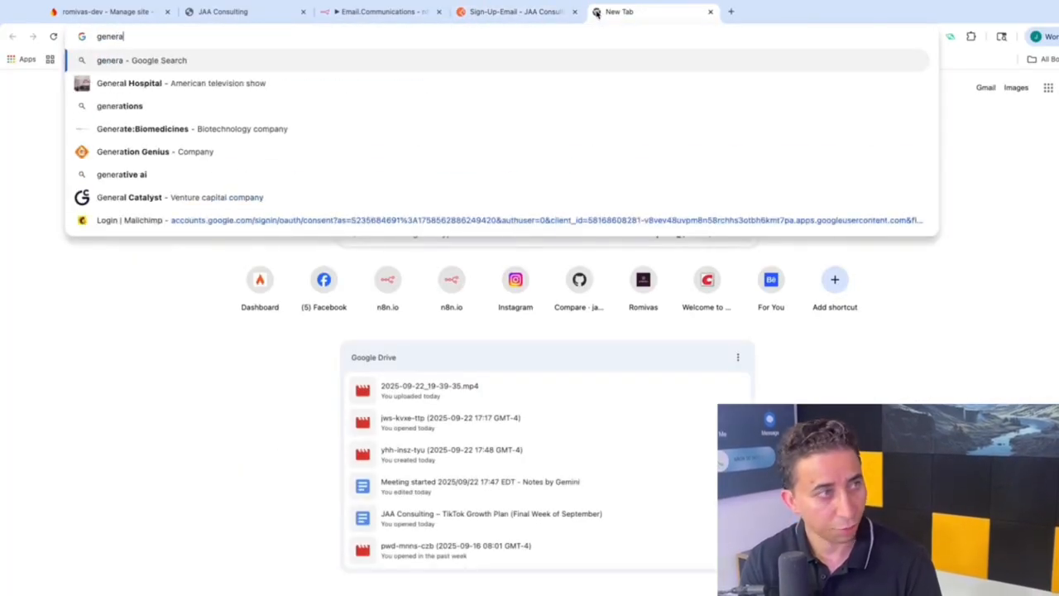
type("te api")
key("BackSpace")
key("BackSpace")
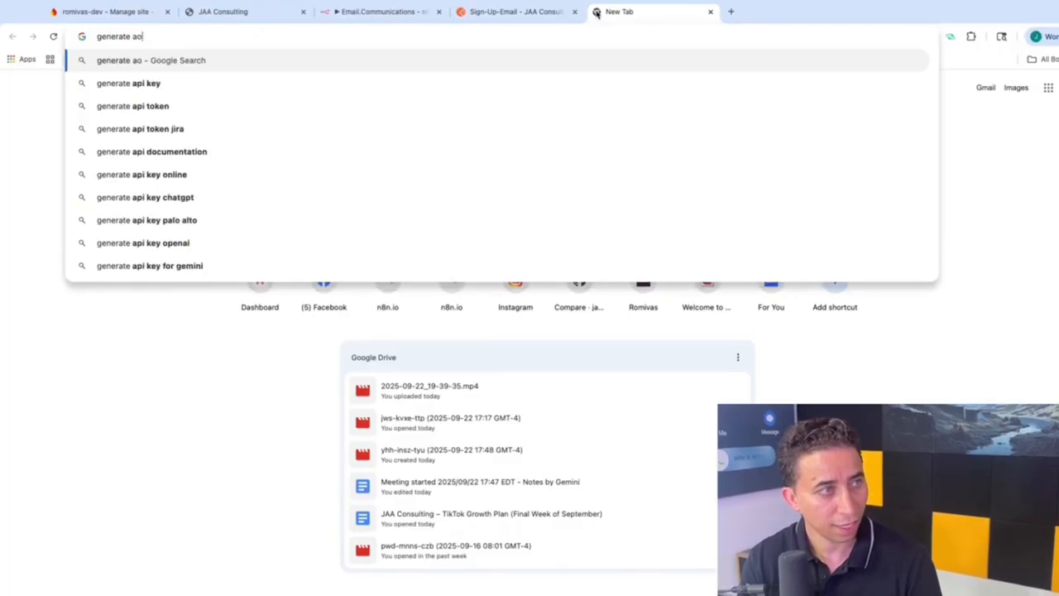
type("pi key")
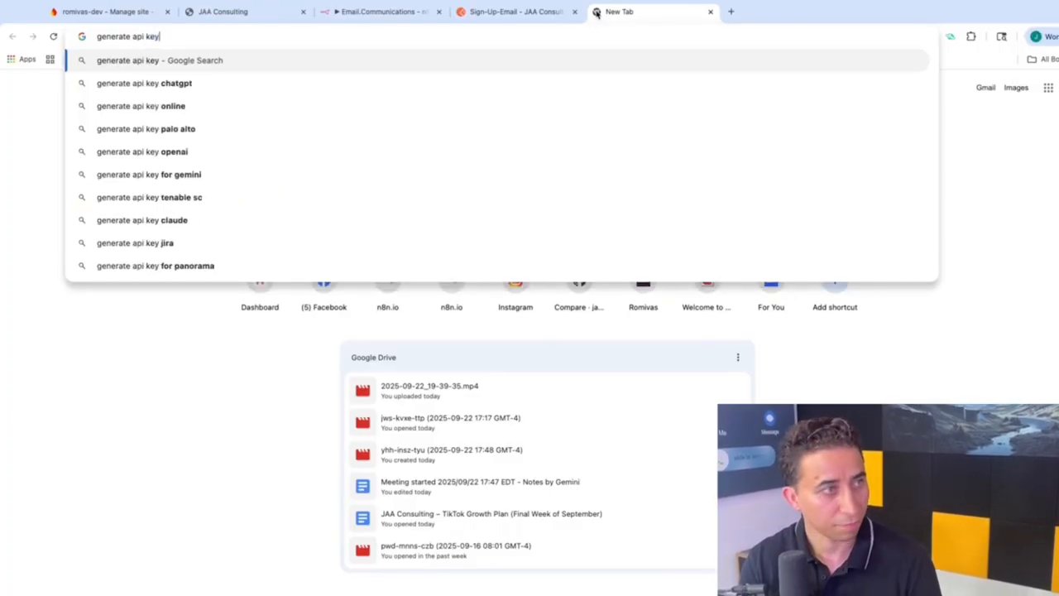
key("Return")
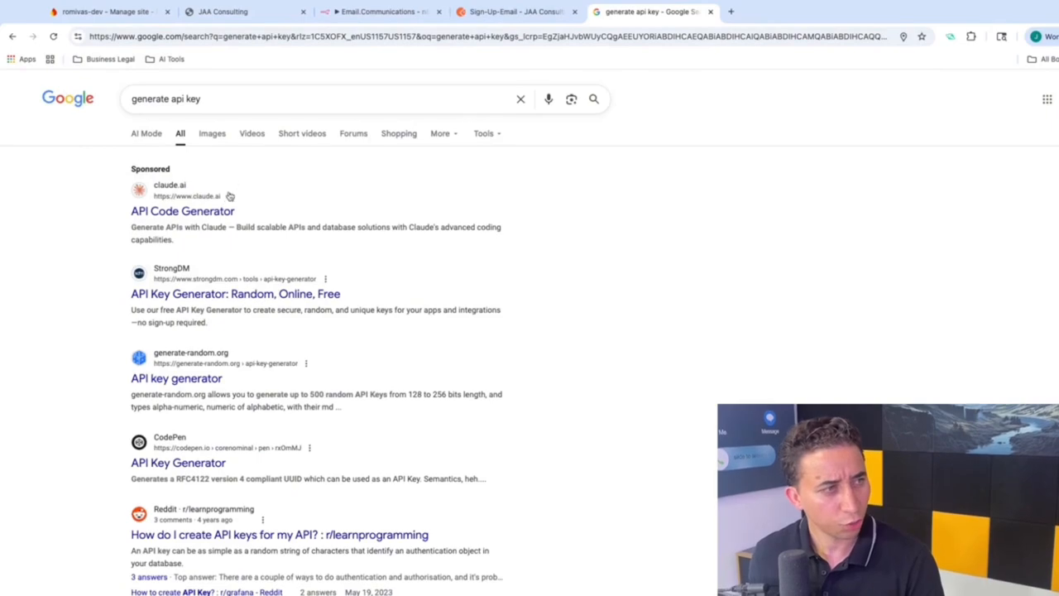
left_click(202, 379)
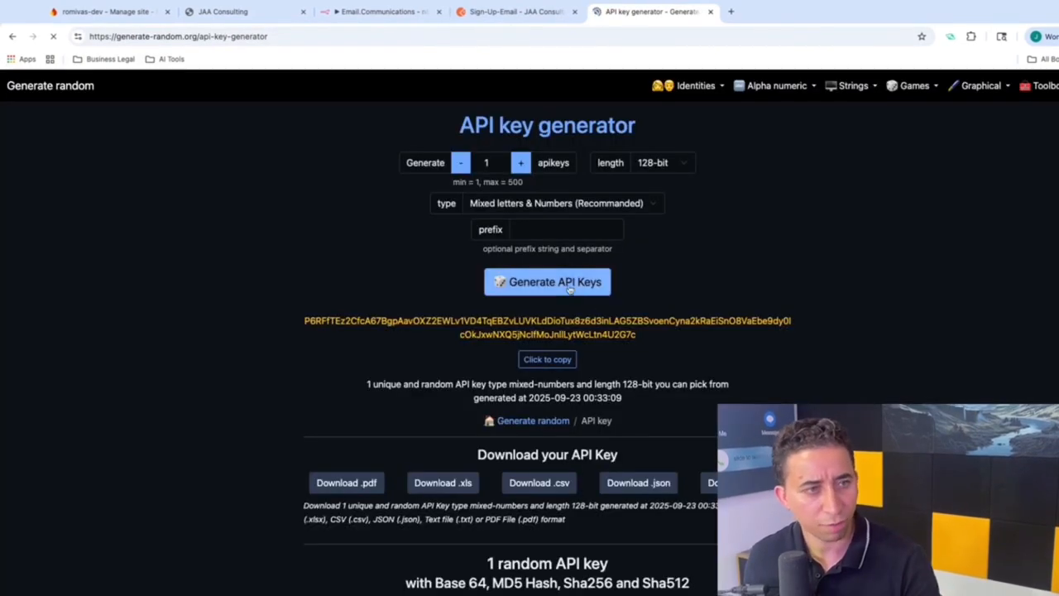
left_click(569, 286)
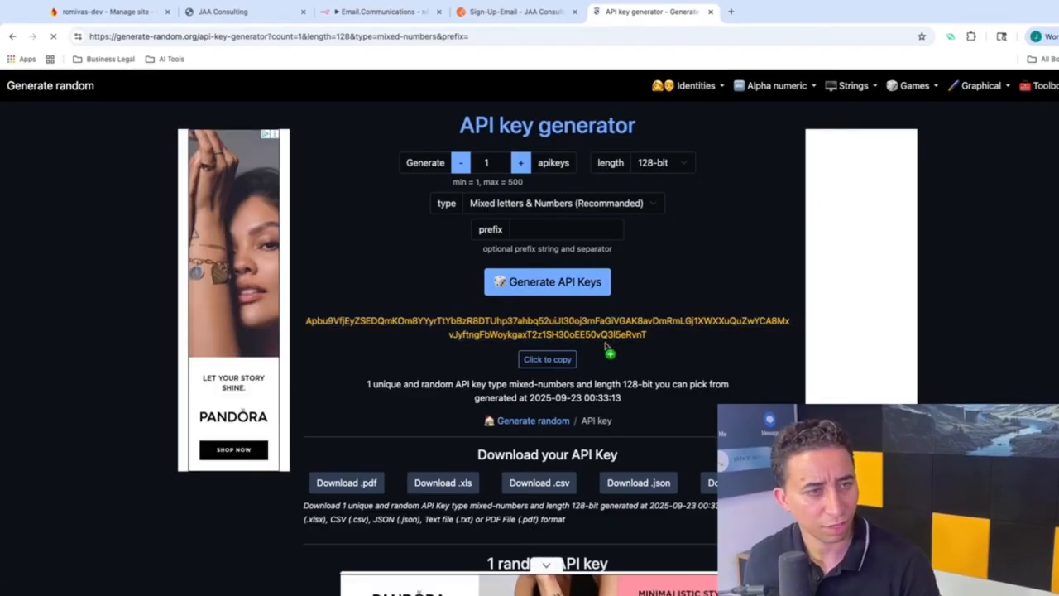
left_click(545, 358)
left_click(514, 13)
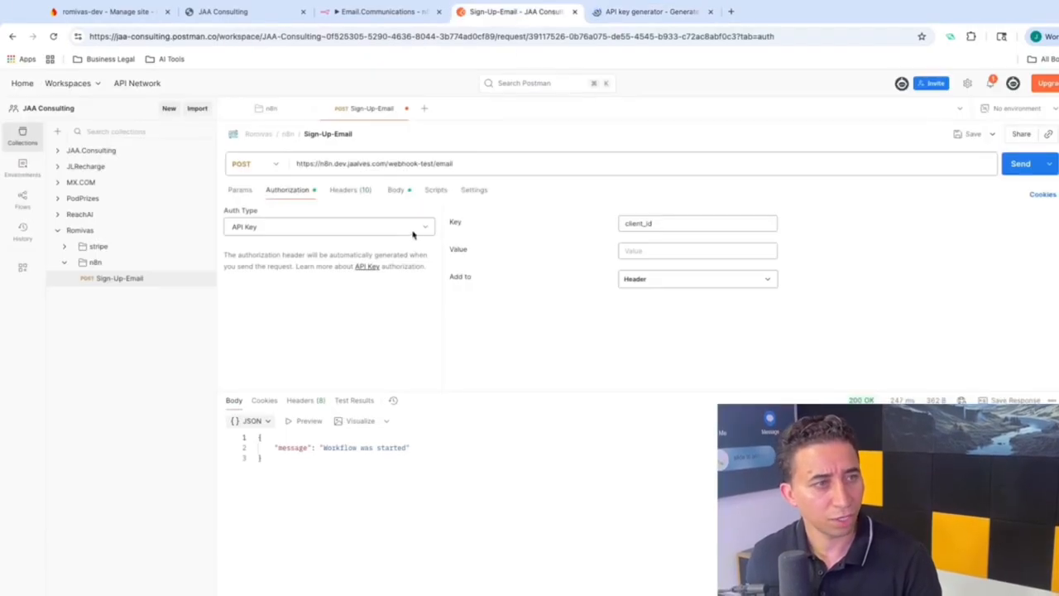
Step: Paste the generated key as the client_id API key value, then return to the Email.Communications workflow
left_click(644, 251)
key("super+v")
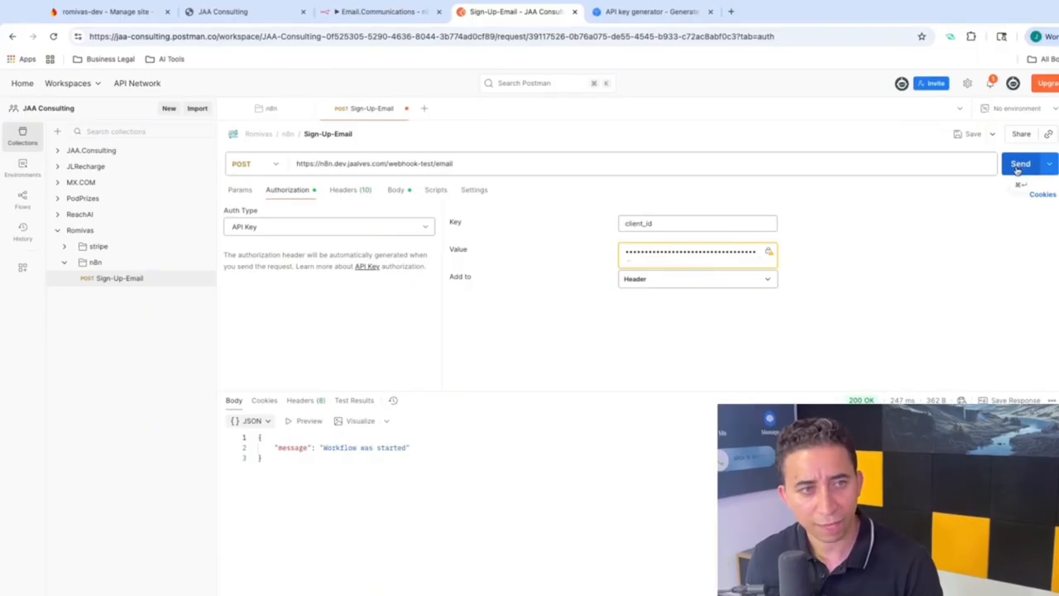
left_click(373, 13)
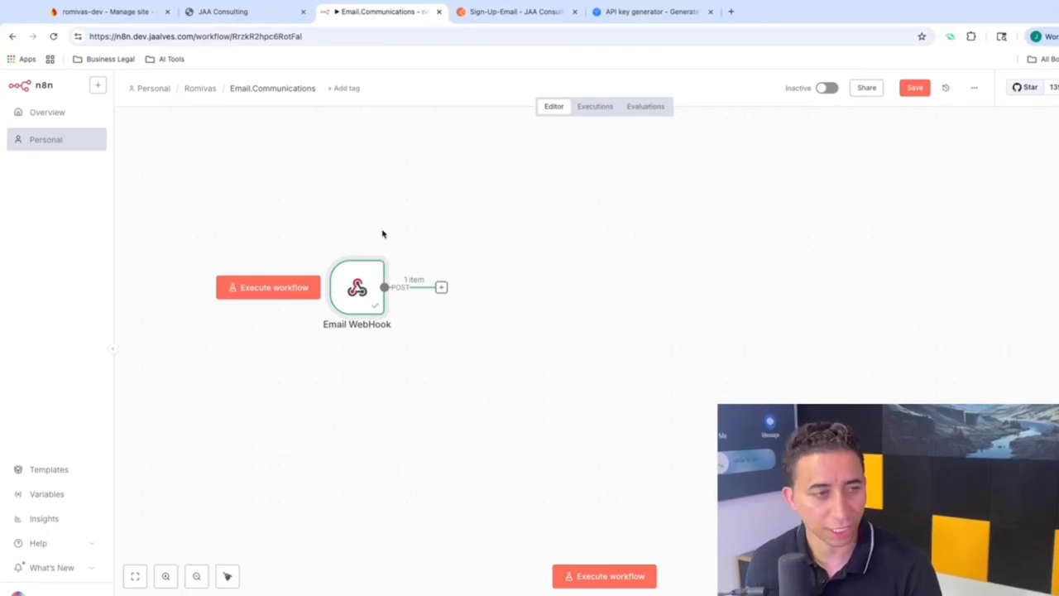
Step: Switch the Email WebHook's authentication from JWT to Header Auth and start a new Header Auth credential
double_click(361, 286)
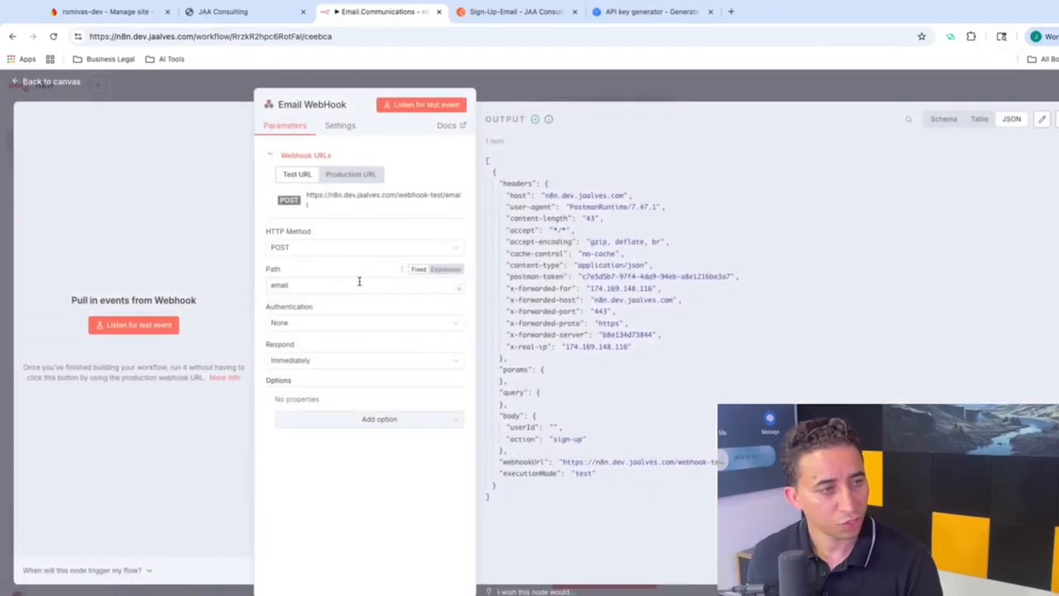
left_click(279, 321)
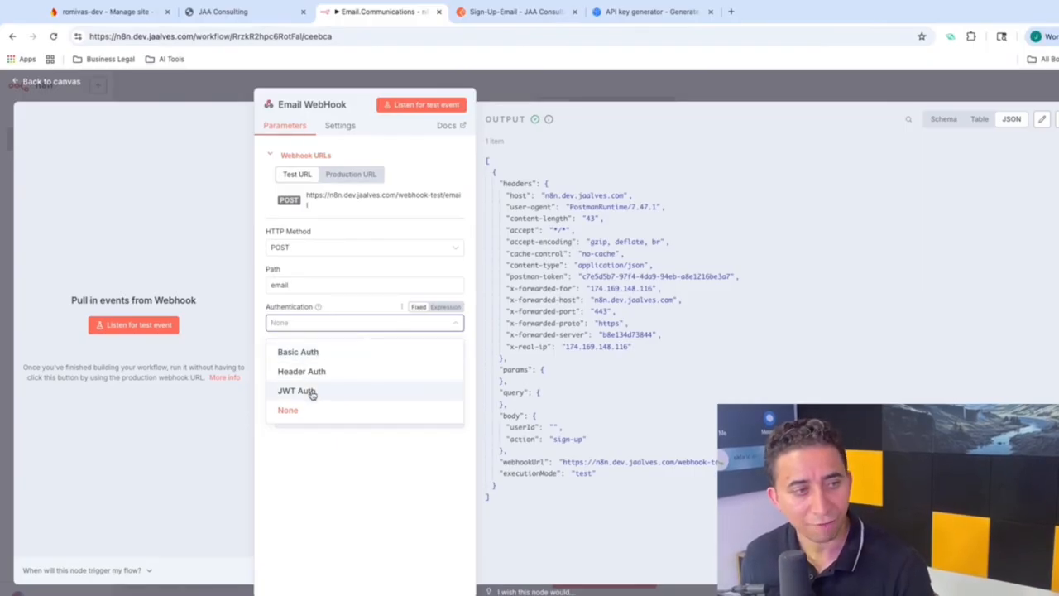
left_click(312, 392)
left_click(307, 357)
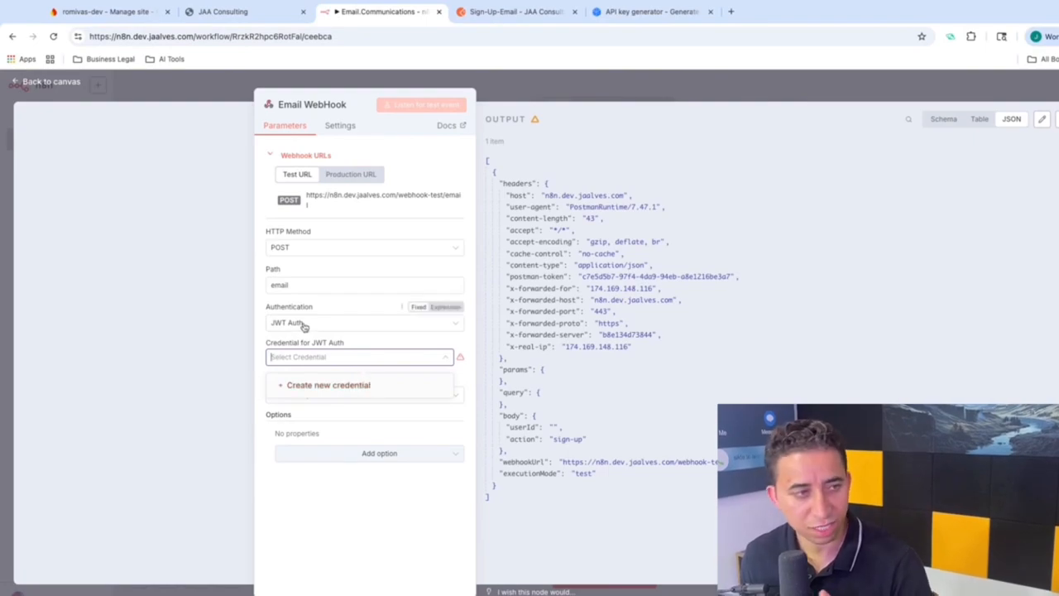
left_click(304, 325)
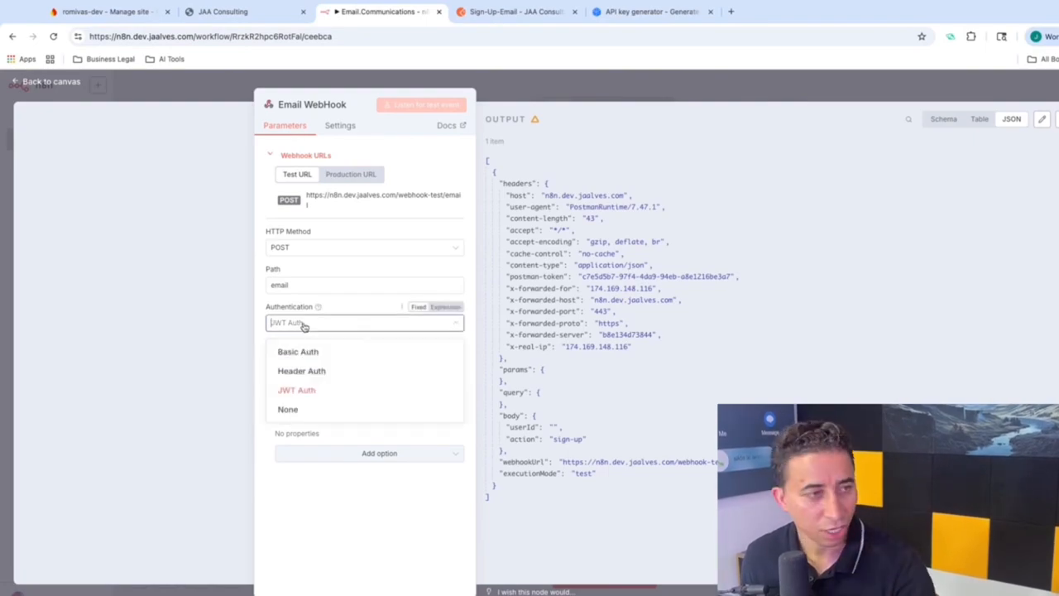
left_click(308, 369)
left_click(364, 359)
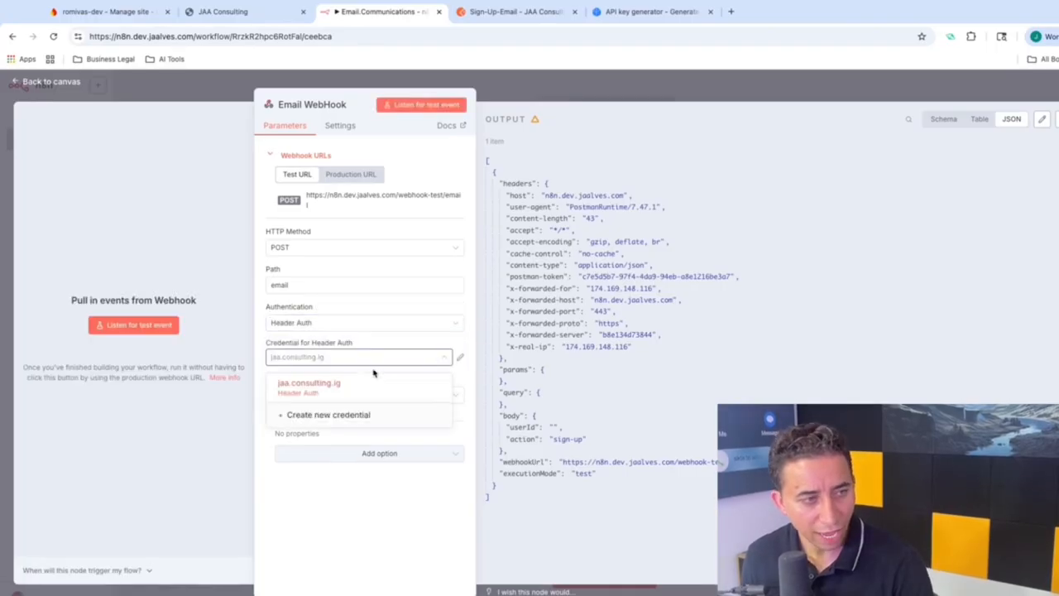
left_click(364, 414)
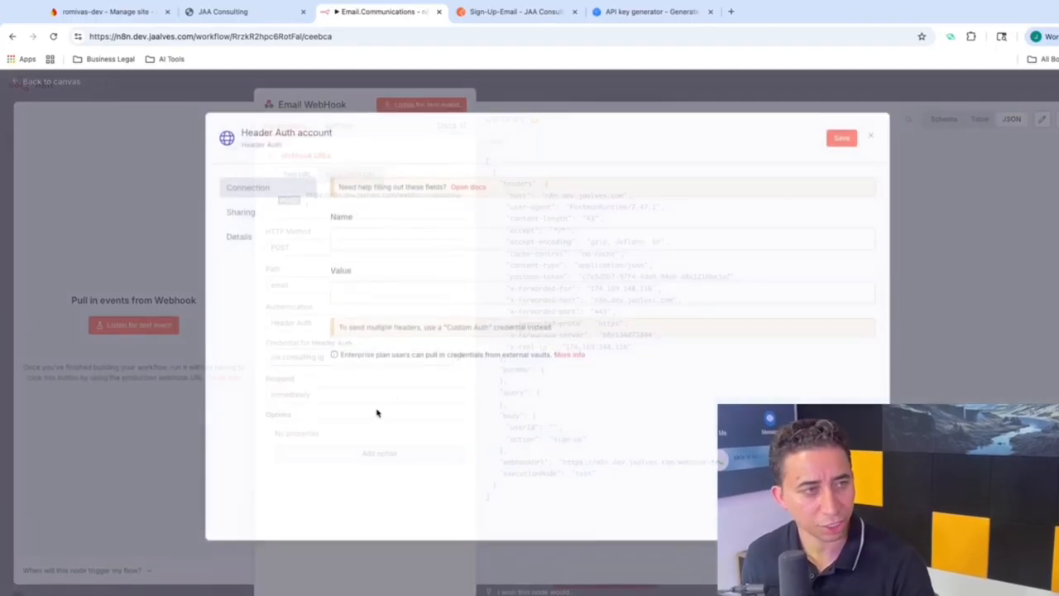
Step: Rename the new Header Auth credential to 'romivas.api'
left_click(324, 136)
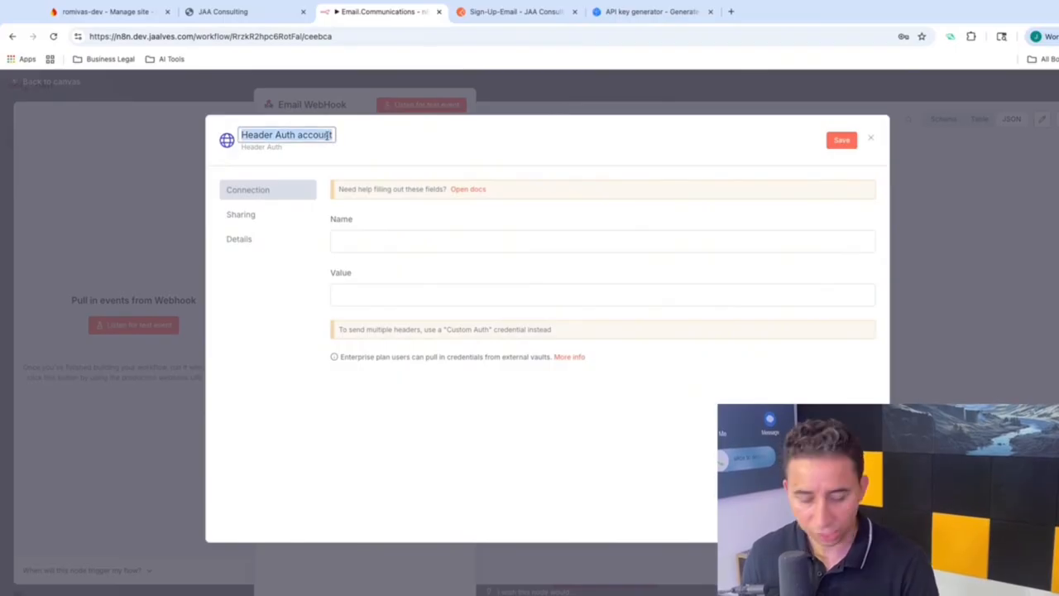
key("BackSpace")
type("ro")
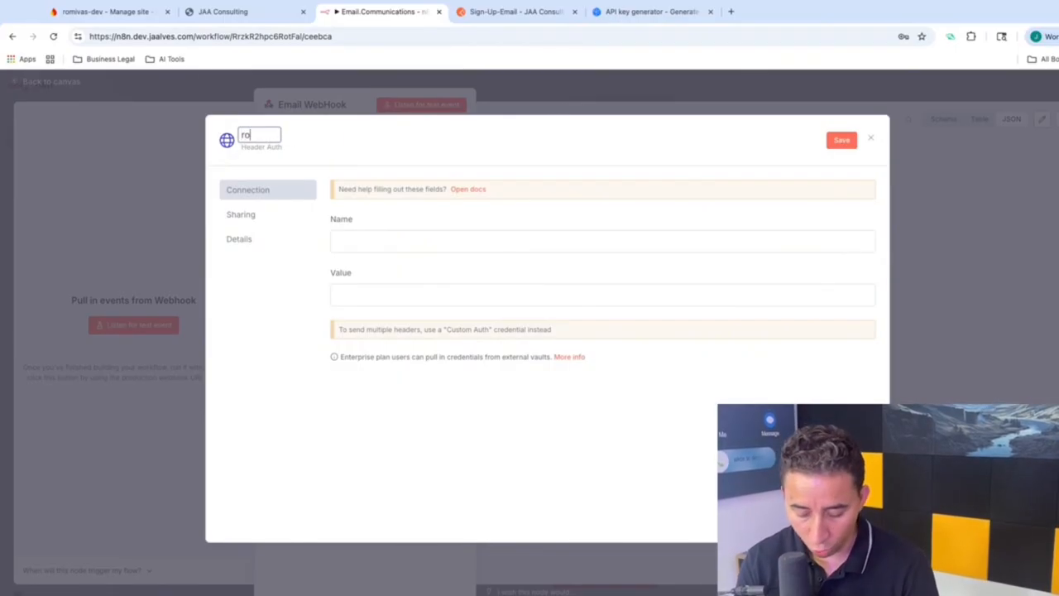
type("mivas.api")
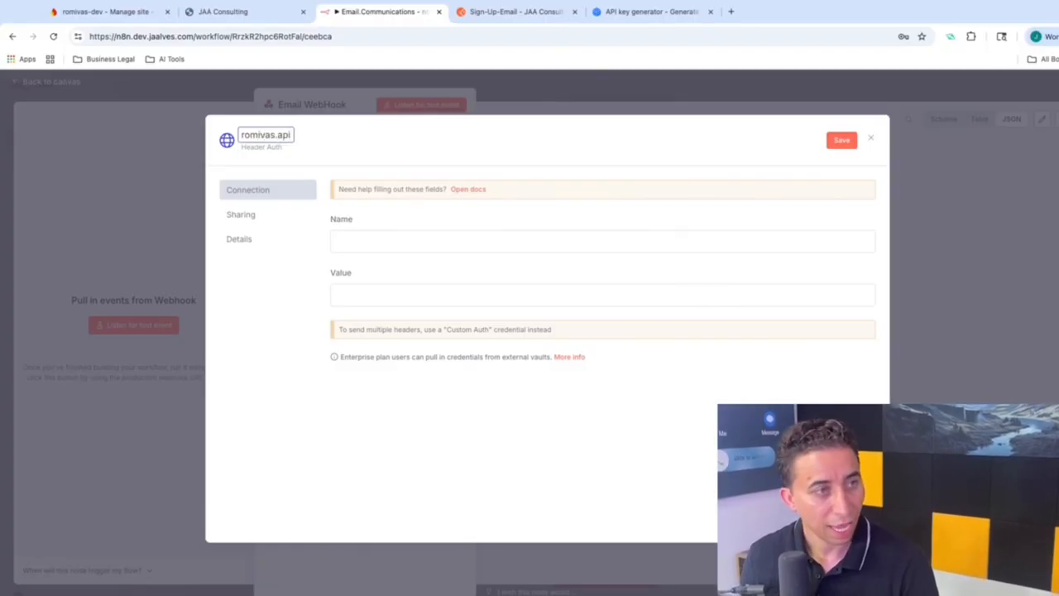
left_click(351, 239)
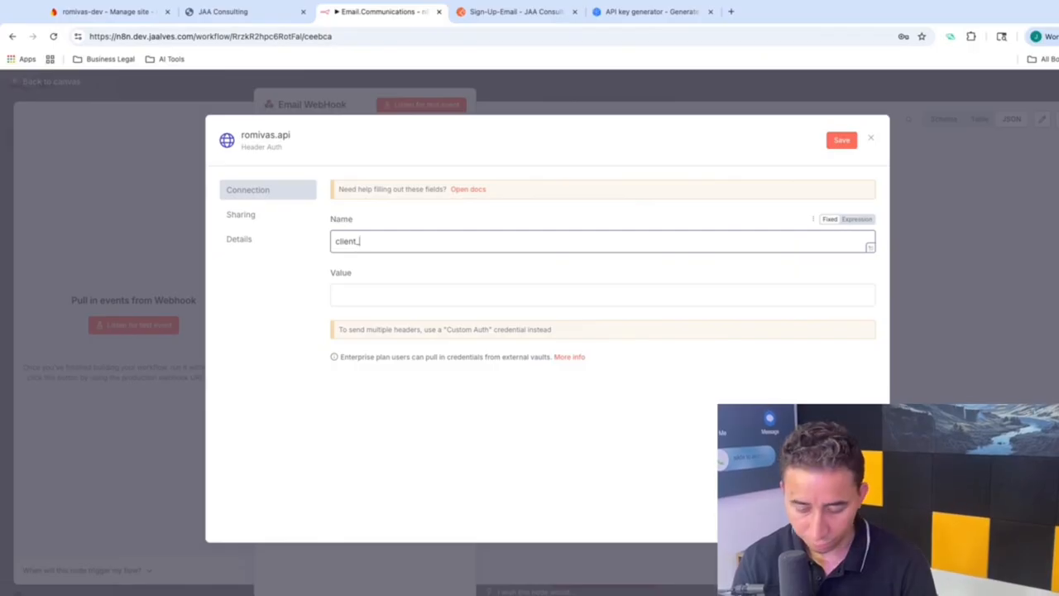
Step: Copy the generated API key, paste it as the header value, and save the credential
left_click(521, 13)
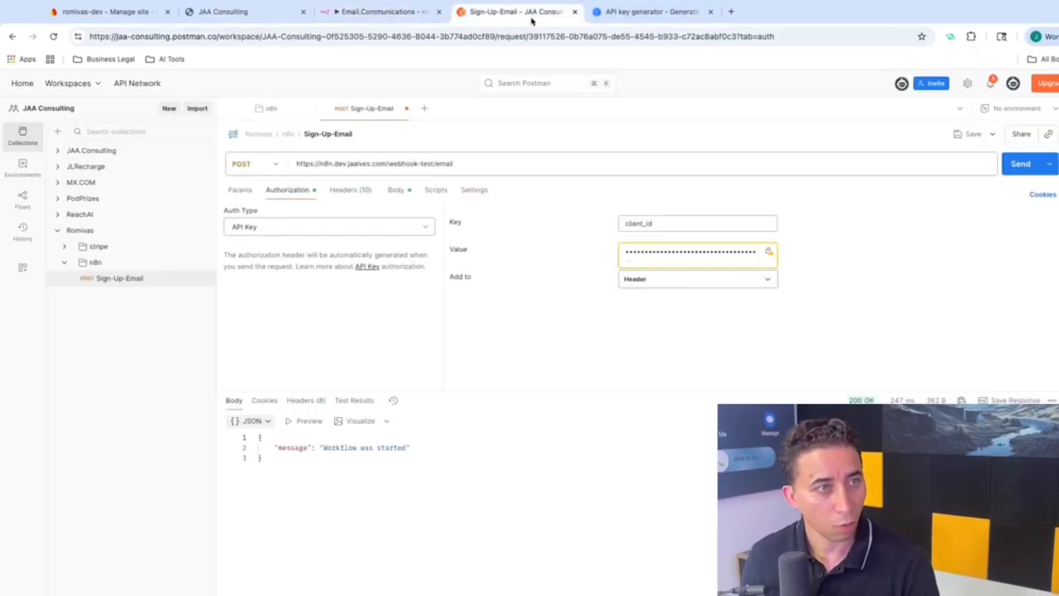
key("ctrl+Tab")
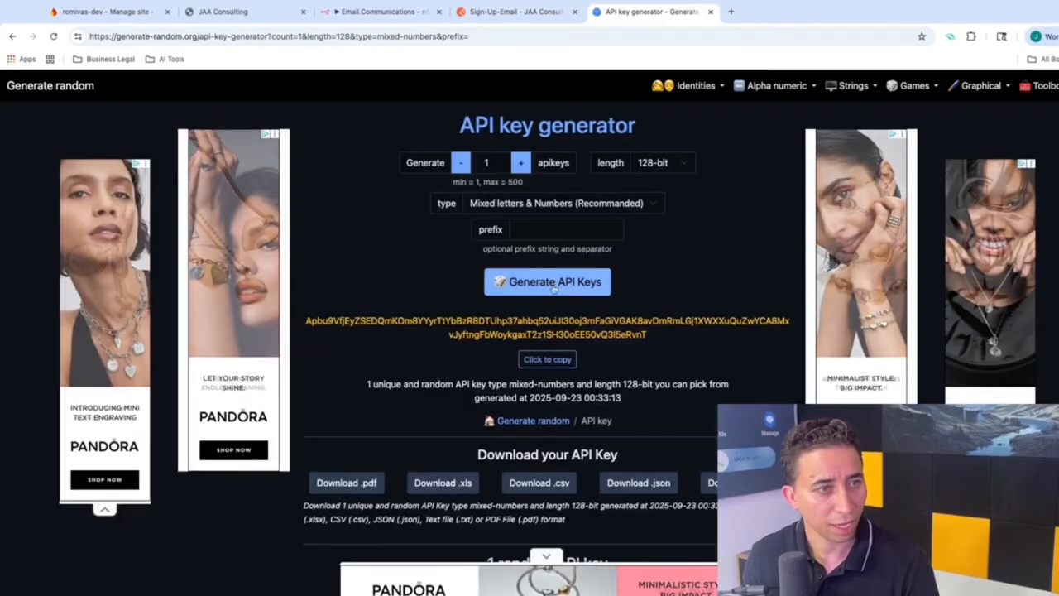
left_click(547, 359)
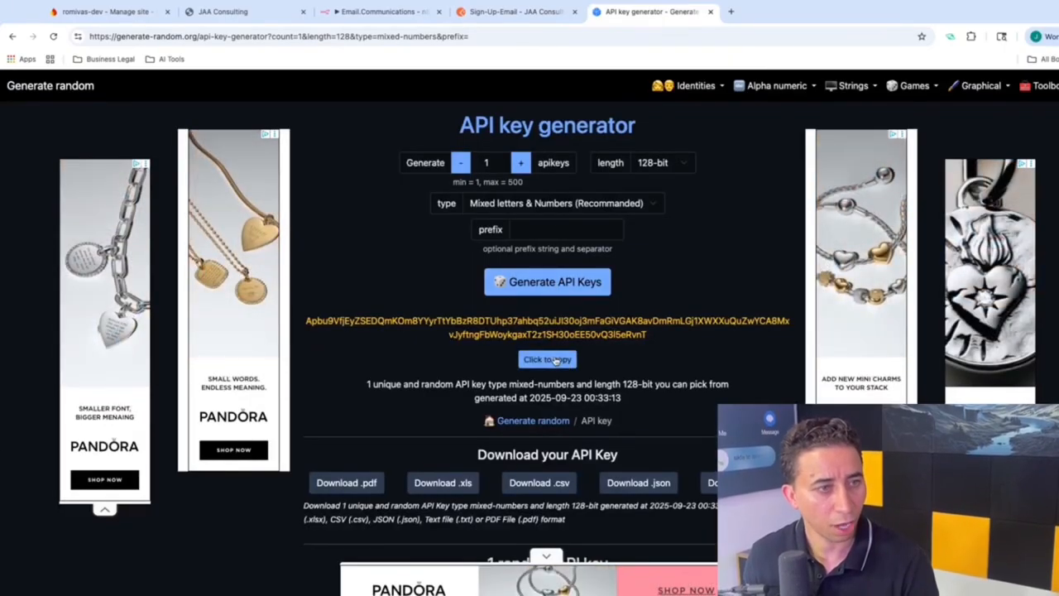
left_click(425, 14)
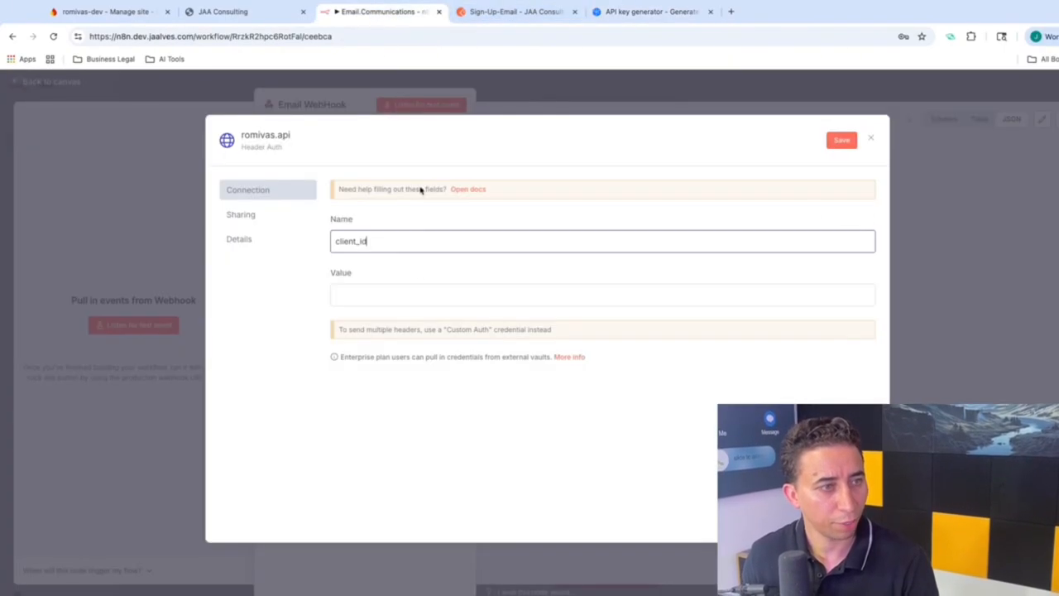
left_click(390, 291)
key("ctrl+v")
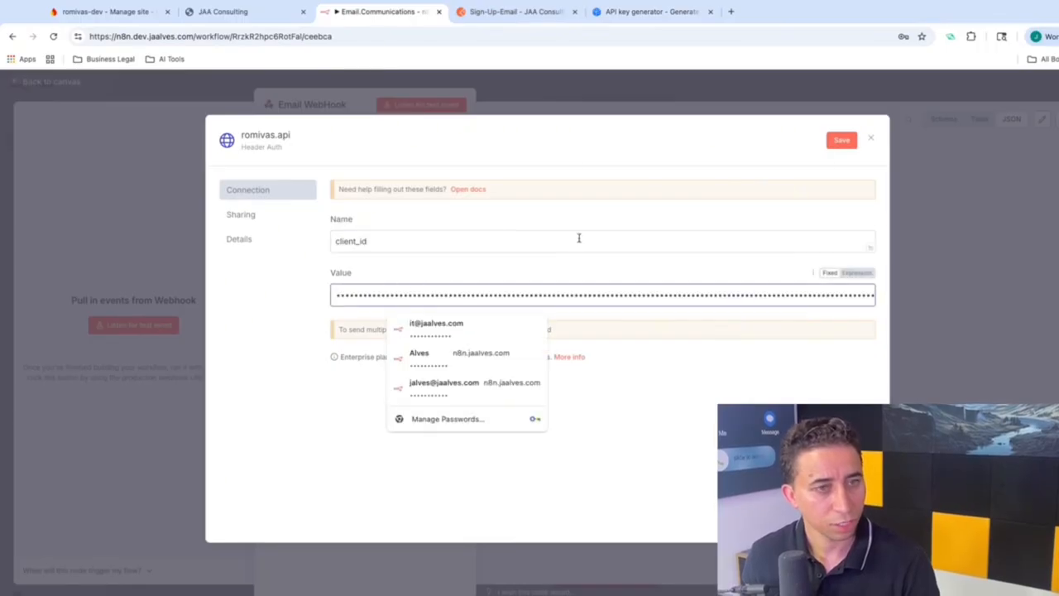
left_click(841, 140)
left_click(870, 138)
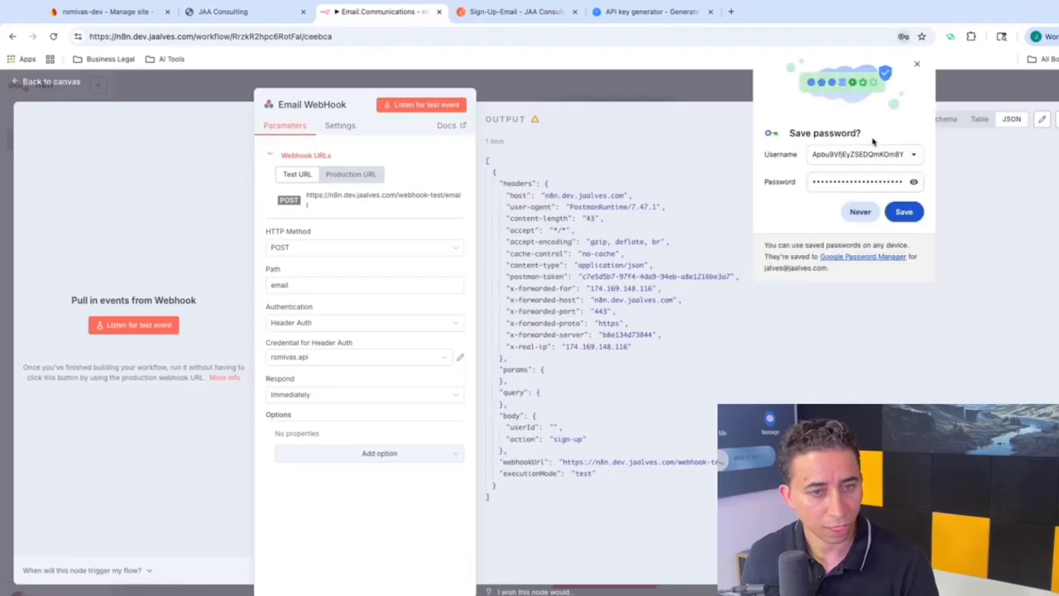
Step: Decline Chrome's password prompt, return to the canvas, and start the workflow listening for a test call
left_click(852, 211)
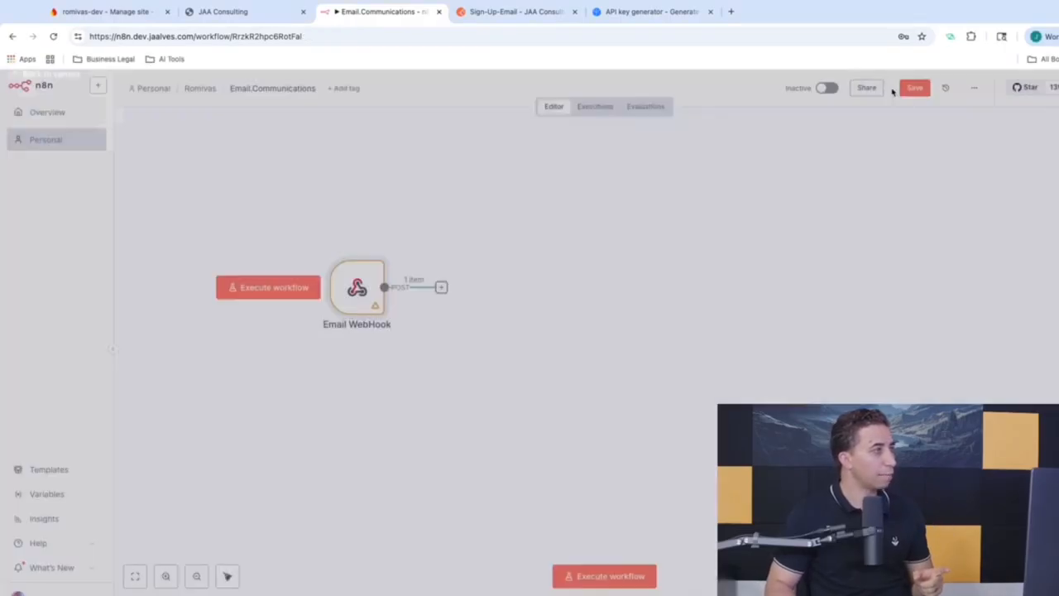
left_click(892, 91)
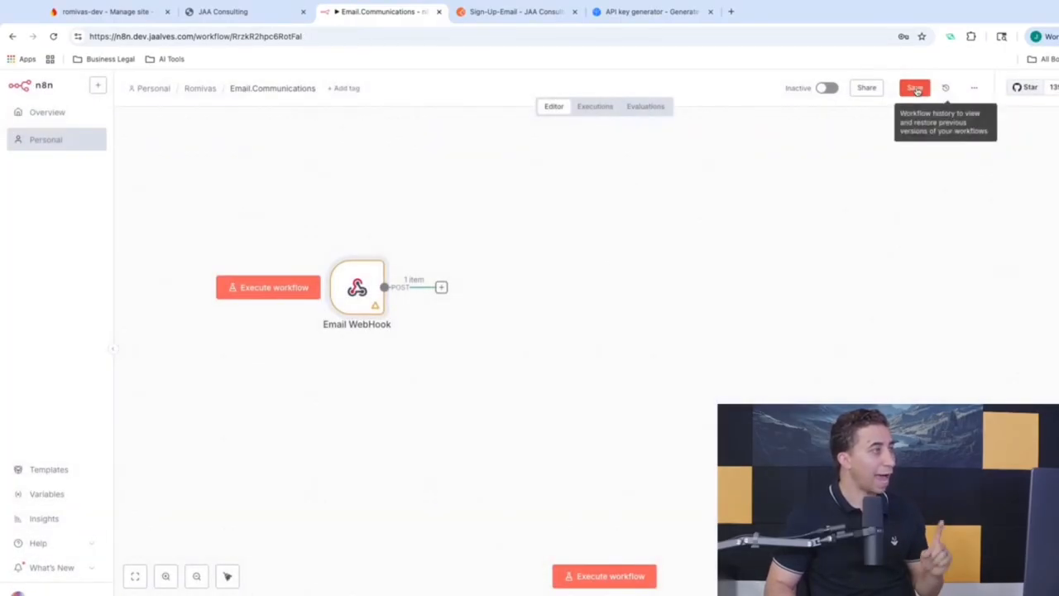
left_click(304, 295)
Step: Send the Sign-Up-Email request, keep the API key added to Header, and save the request
left_click(501, 16)
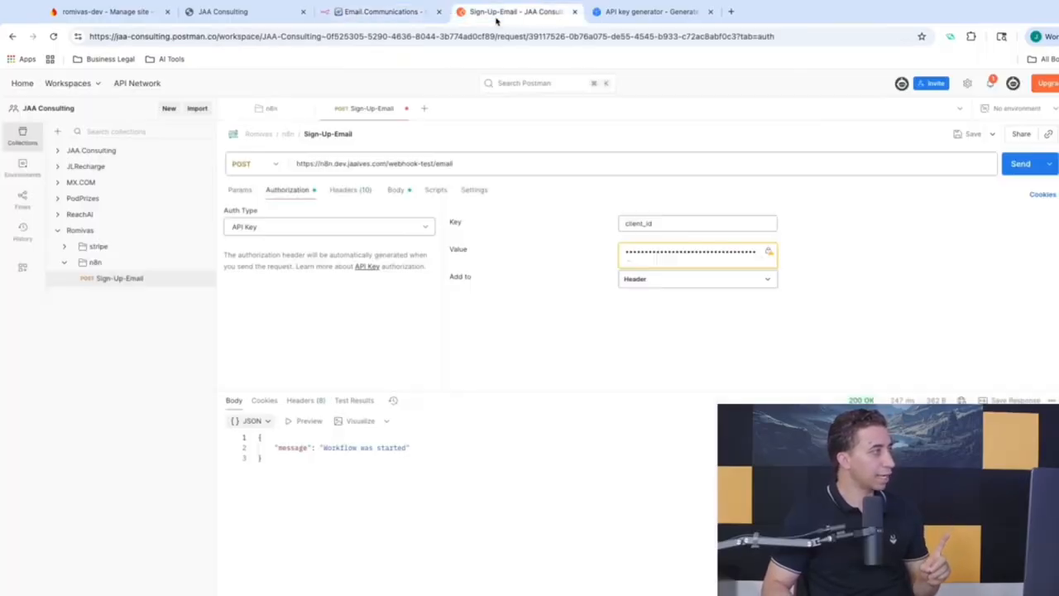
left_click(1019, 163)
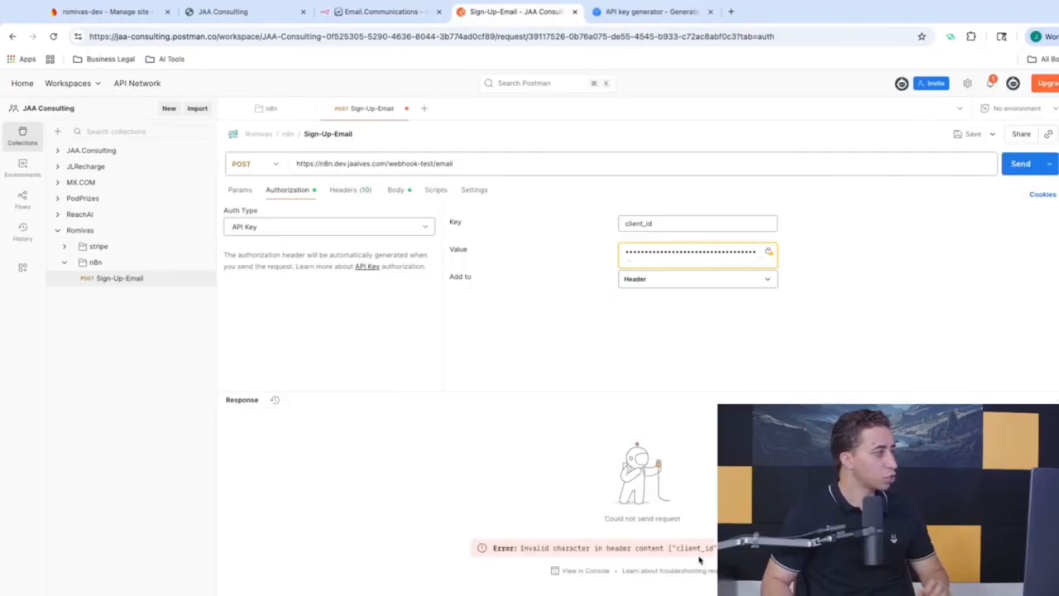
left_click(657, 281)
left_click(656, 281)
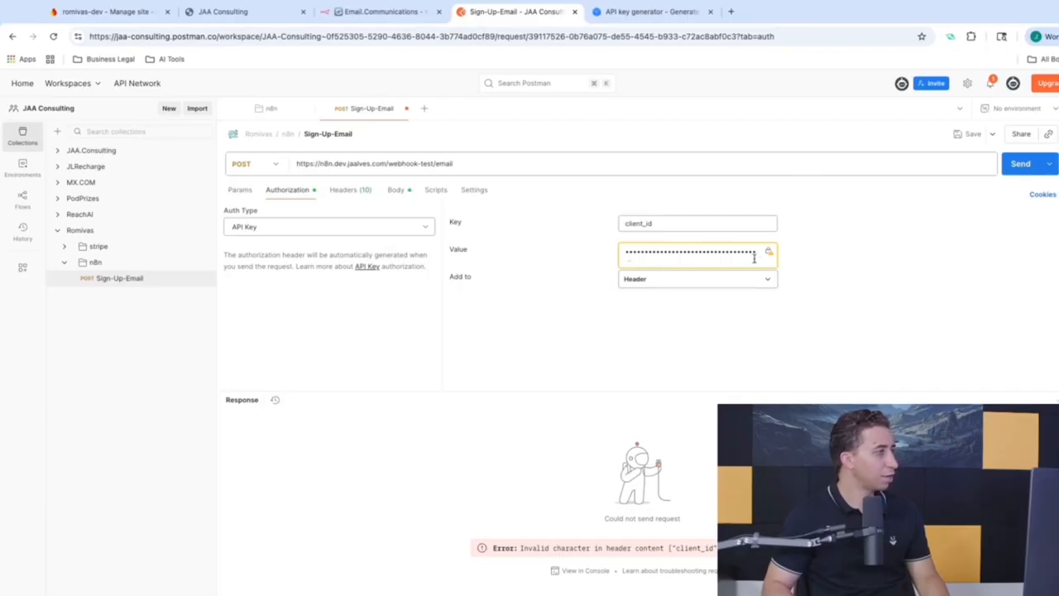
mouse_move(771, 255)
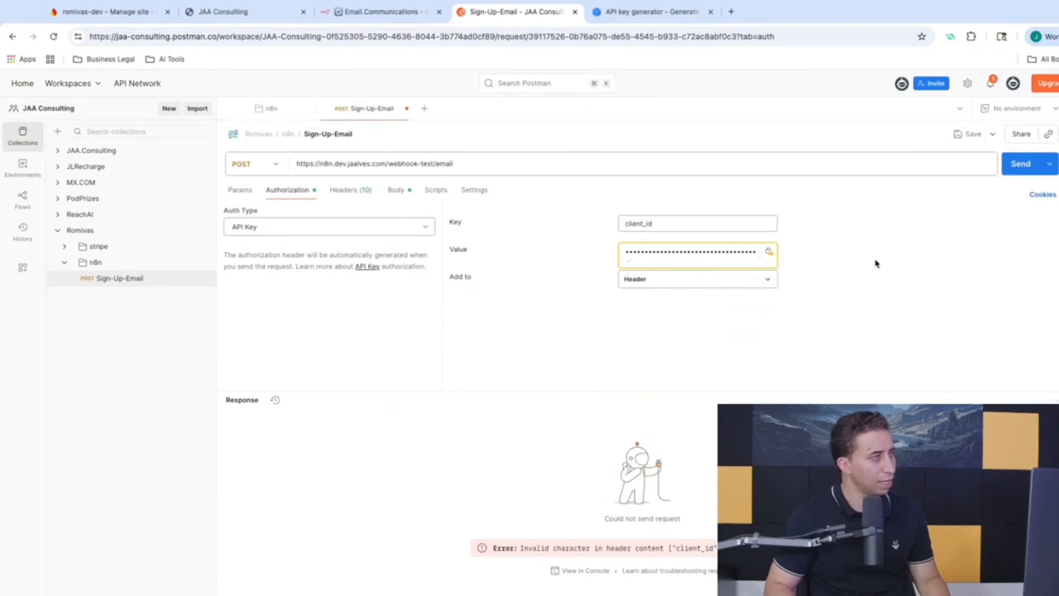
left_click(964, 133)
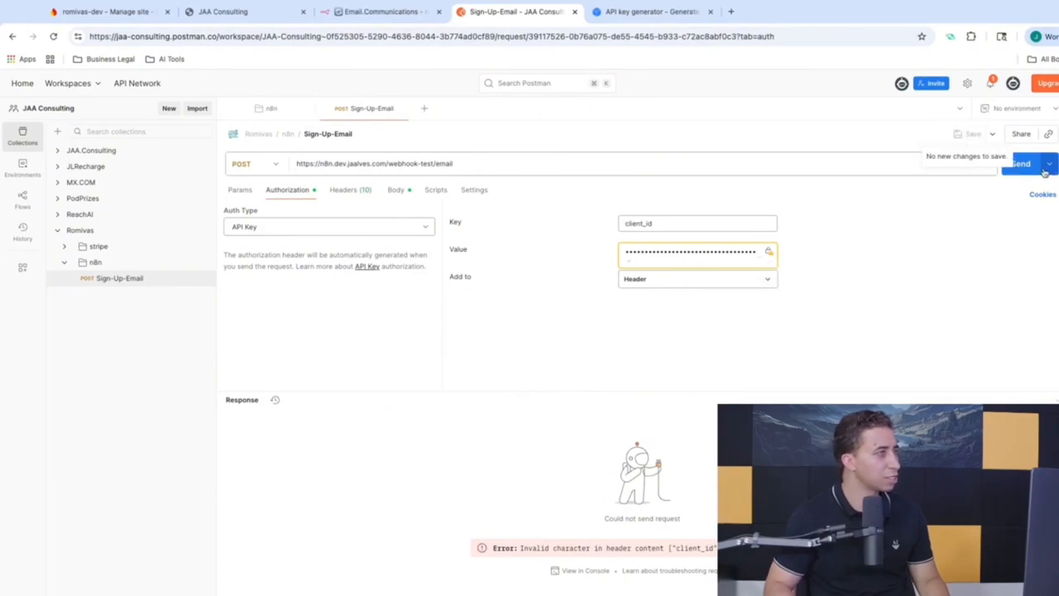
Step: Confirm n8n is still waiting, then send the Sign-Up-Email request again
left_click(342, 15)
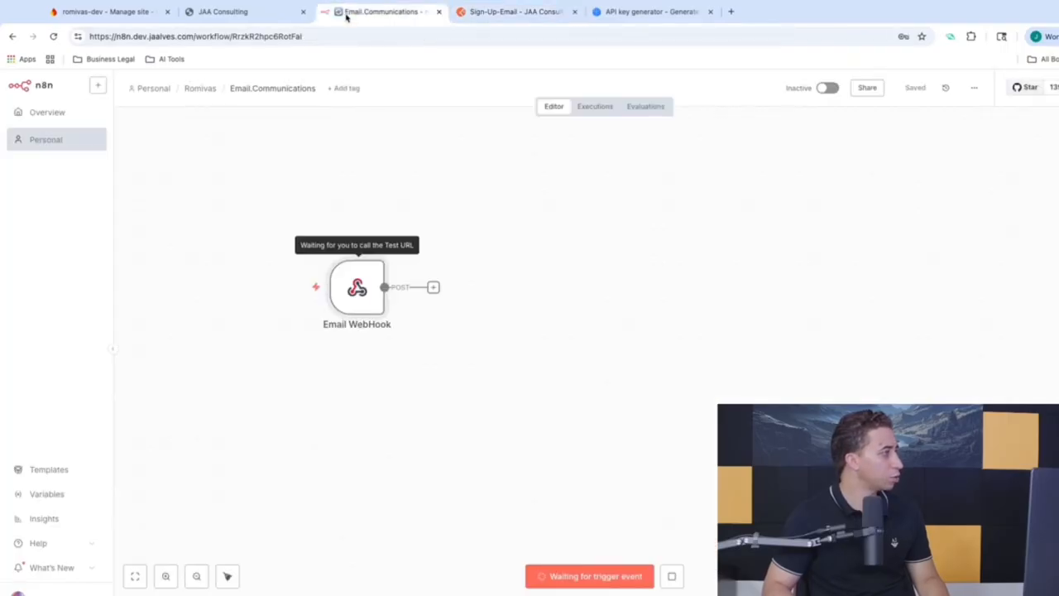
left_click(548, 15)
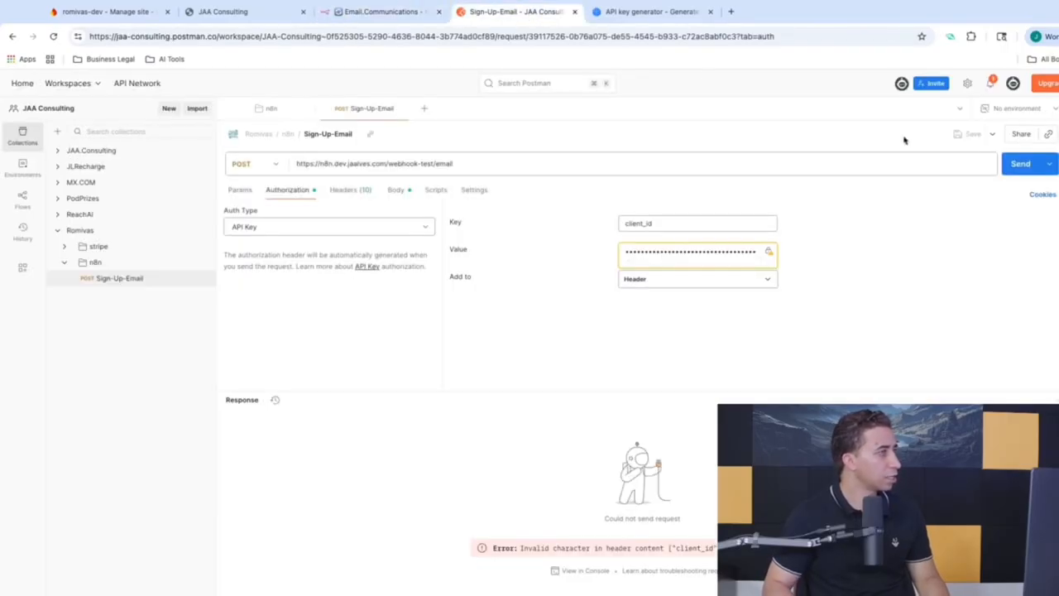
left_click(1018, 165)
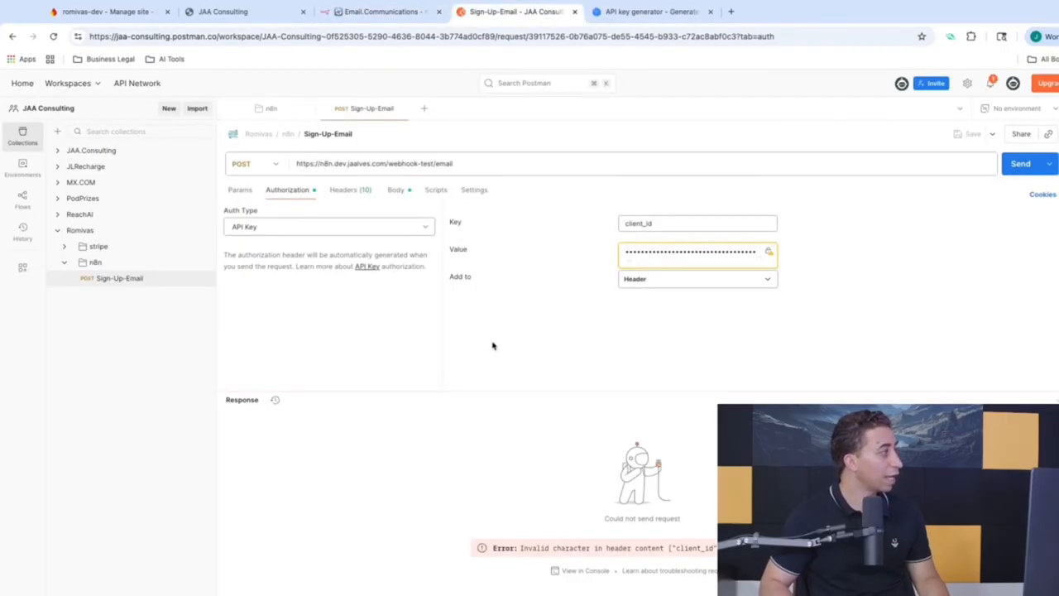
Step: Add a client_id request header whose value is the generated API key
left_click(350, 190)
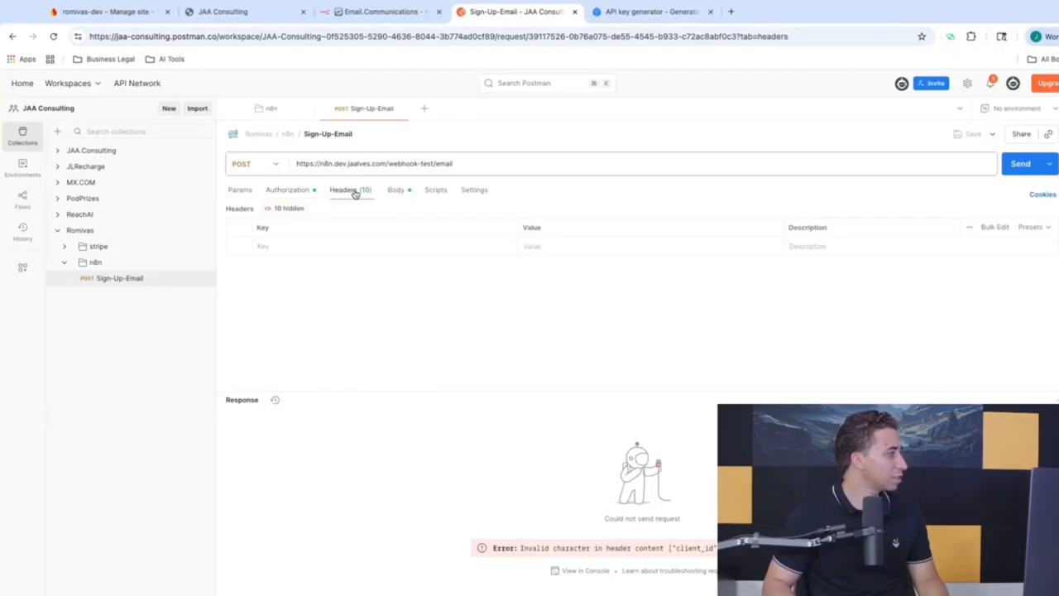
left_click(285, 189)
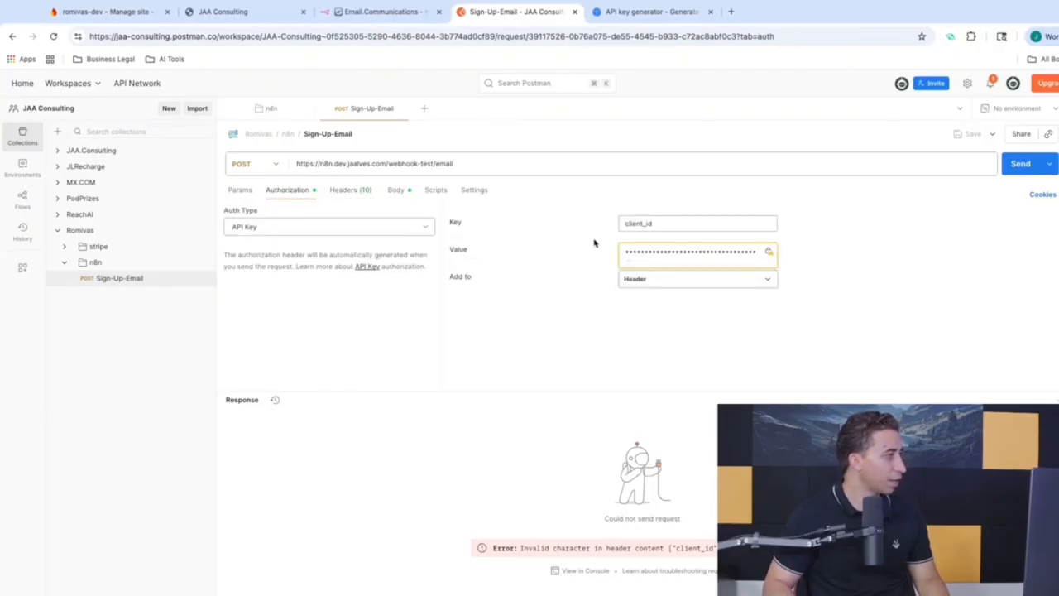
left_click_drag(660, 223, 569, 220)
key("ctrl+c")
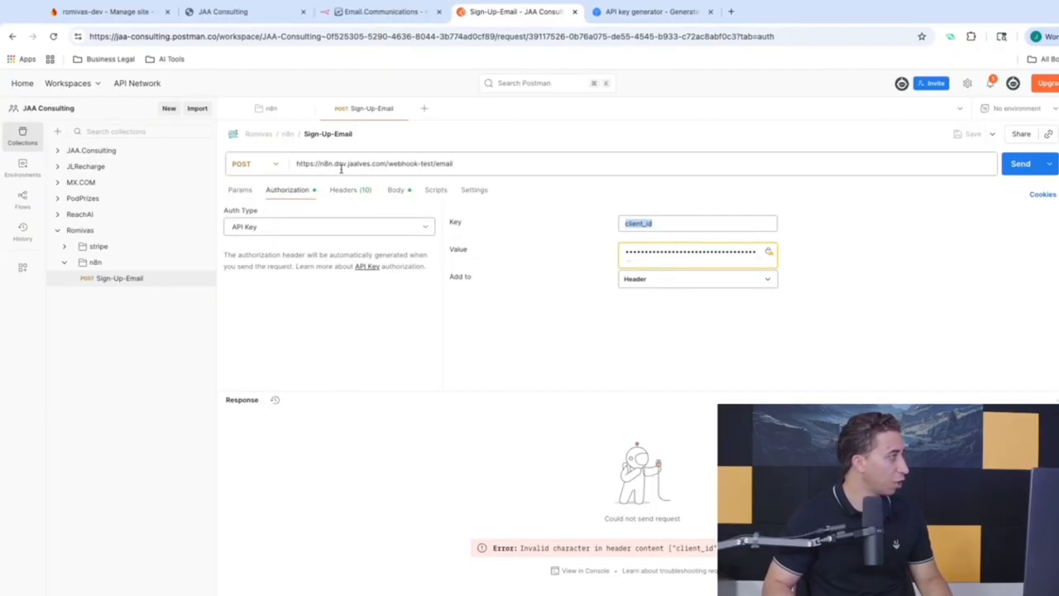
left_click(350, 194)
left_click(308, 250)
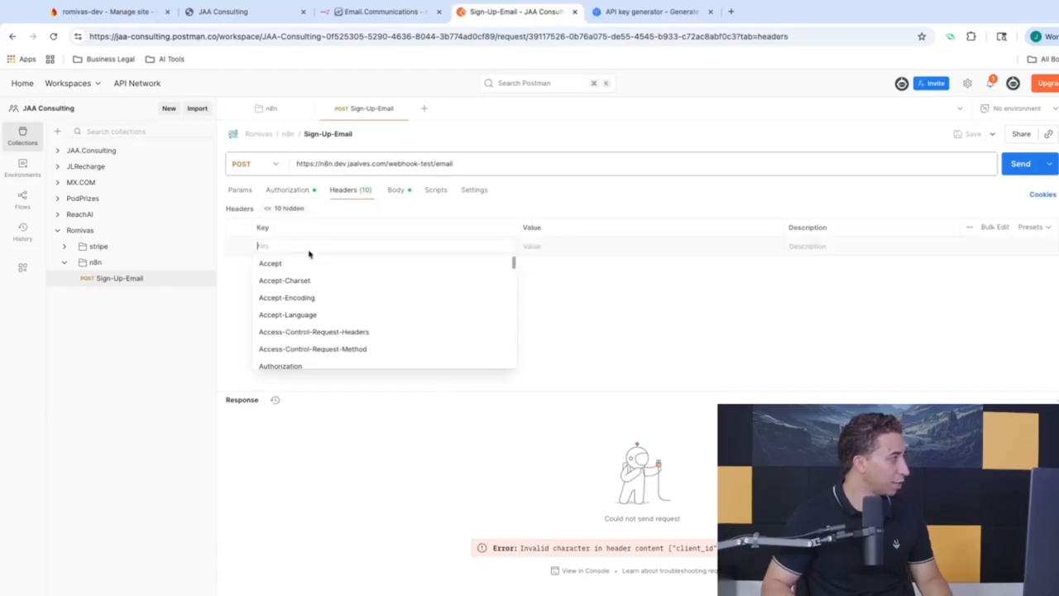
key("ctrl+v")
left_click(648, 245)
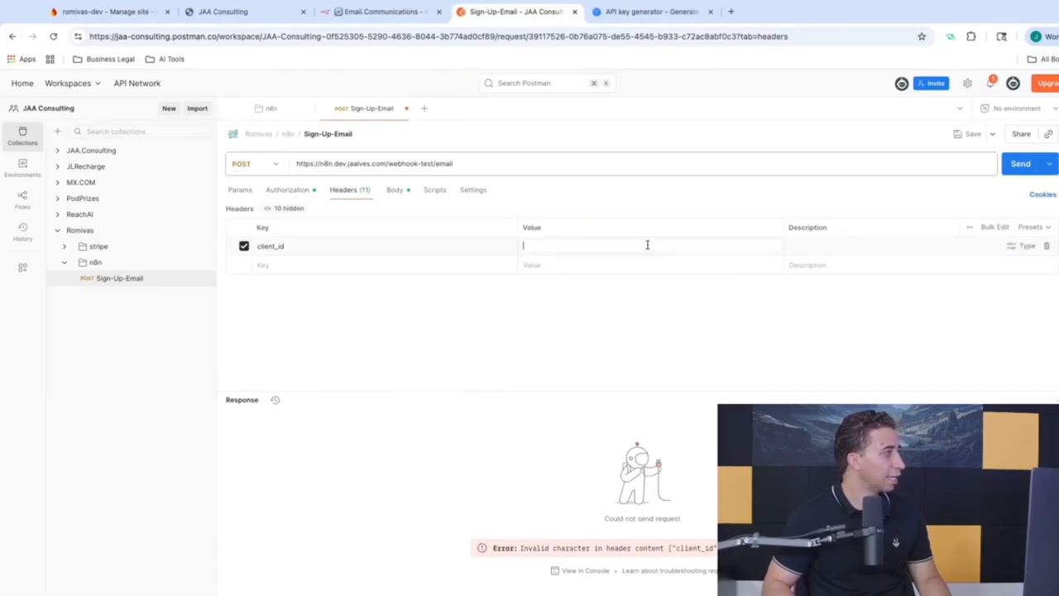
left_click(641, 12)
left_click(546, 362)
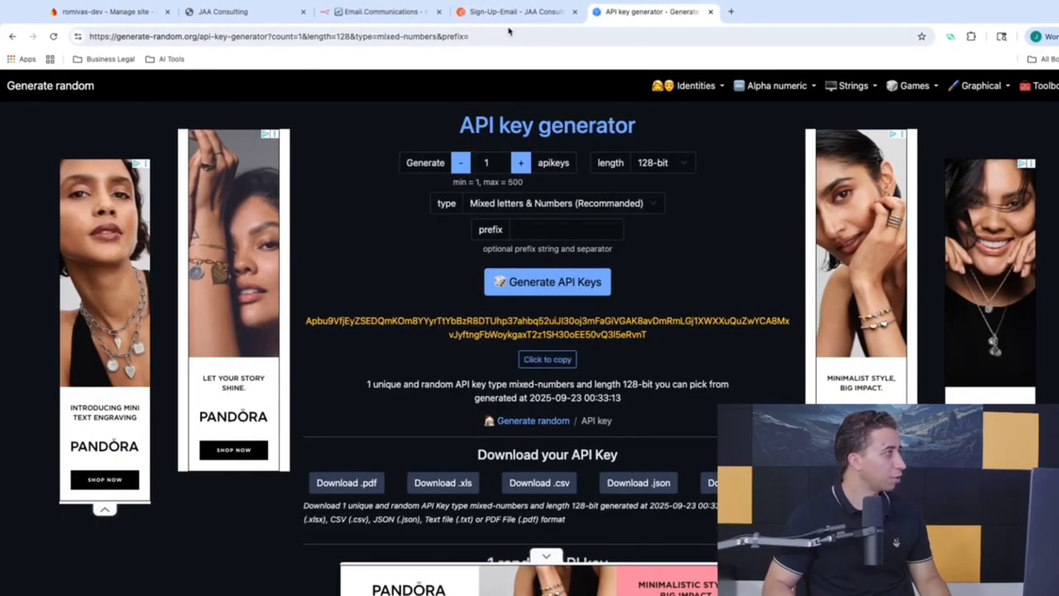
left_click(506, 13)
left_click(541, 246)
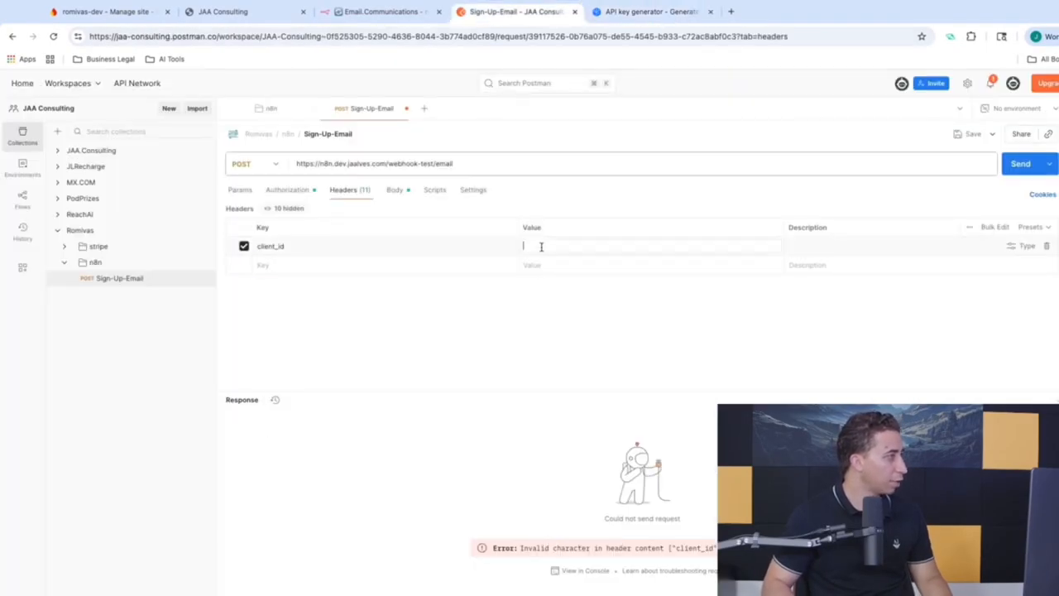
key("ctrl+v")
left_click(658, 323)
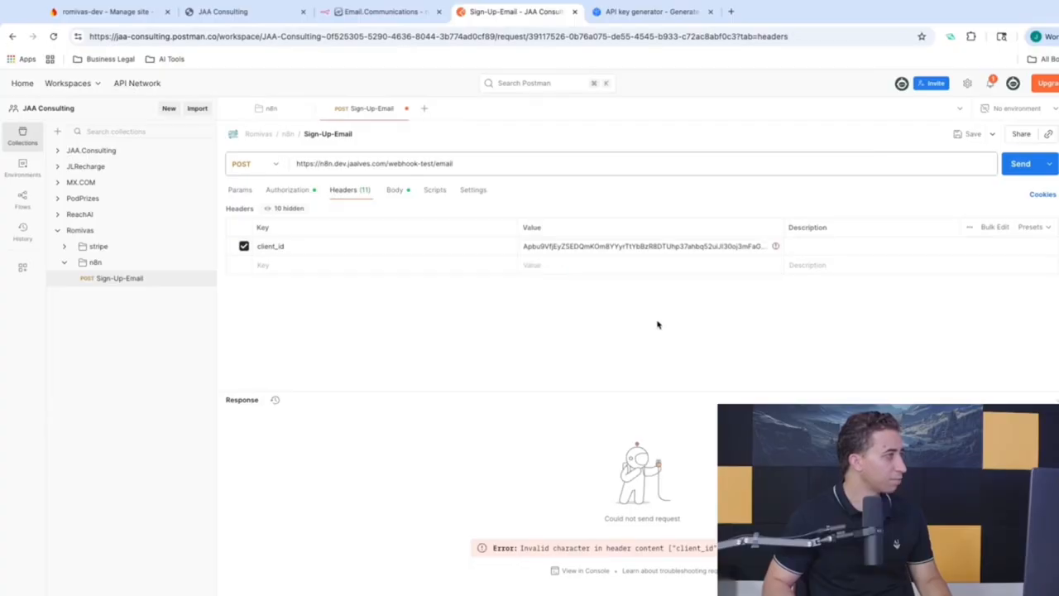
Step: Send and save the request, then check the client_id header in the cURL snippet
left_click(1014, 165)
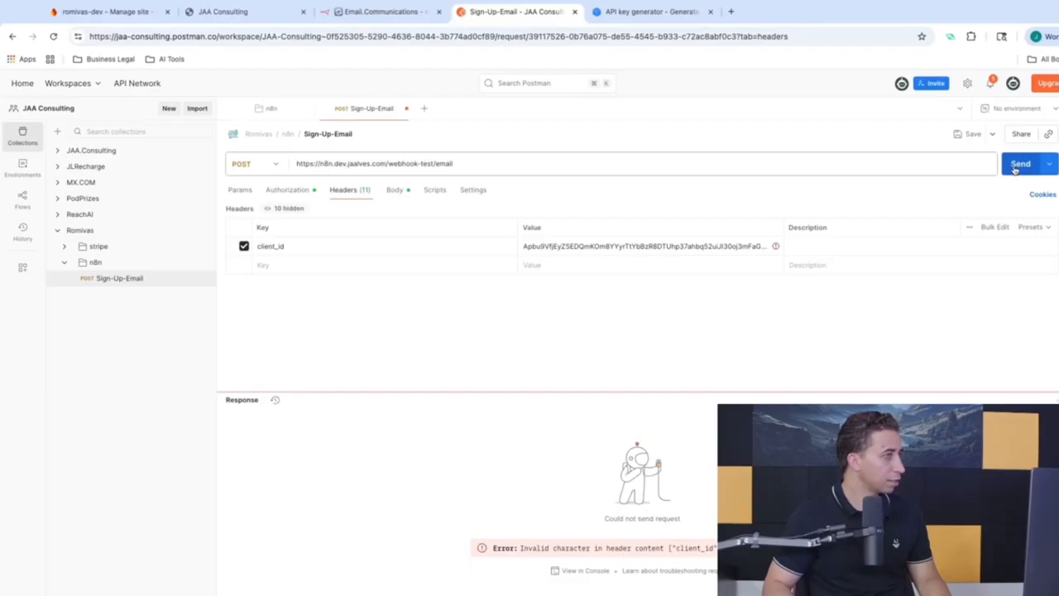
left_click(965, 136)
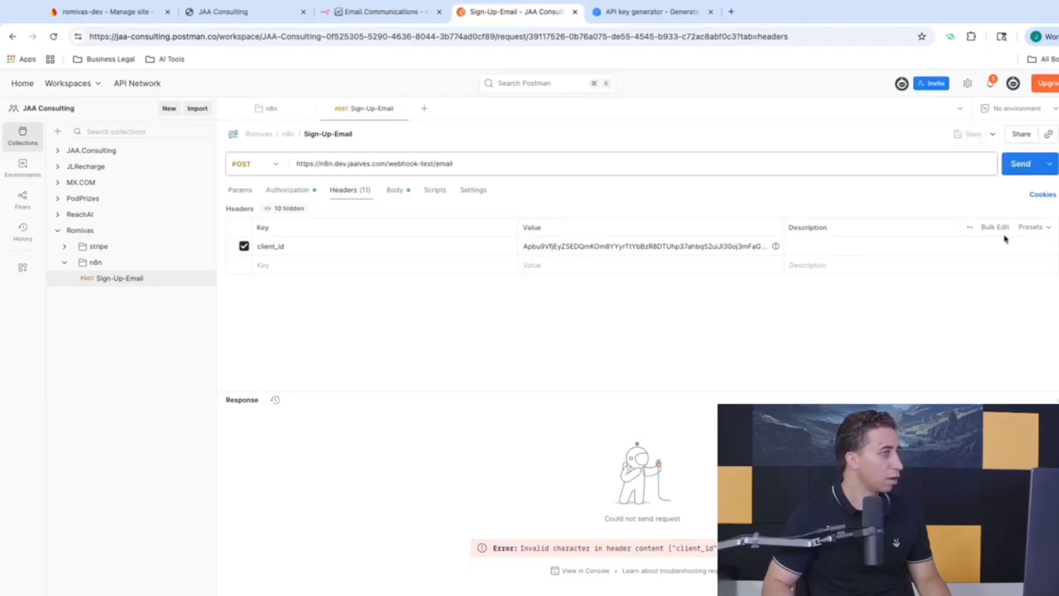
left_click(1058, 193)
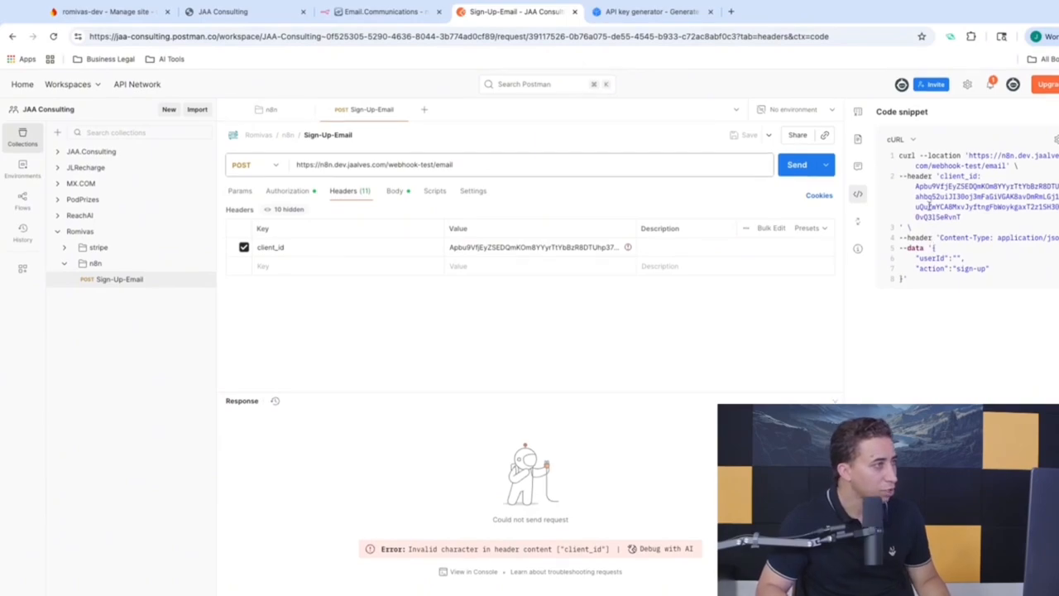
double_click(957, 175)
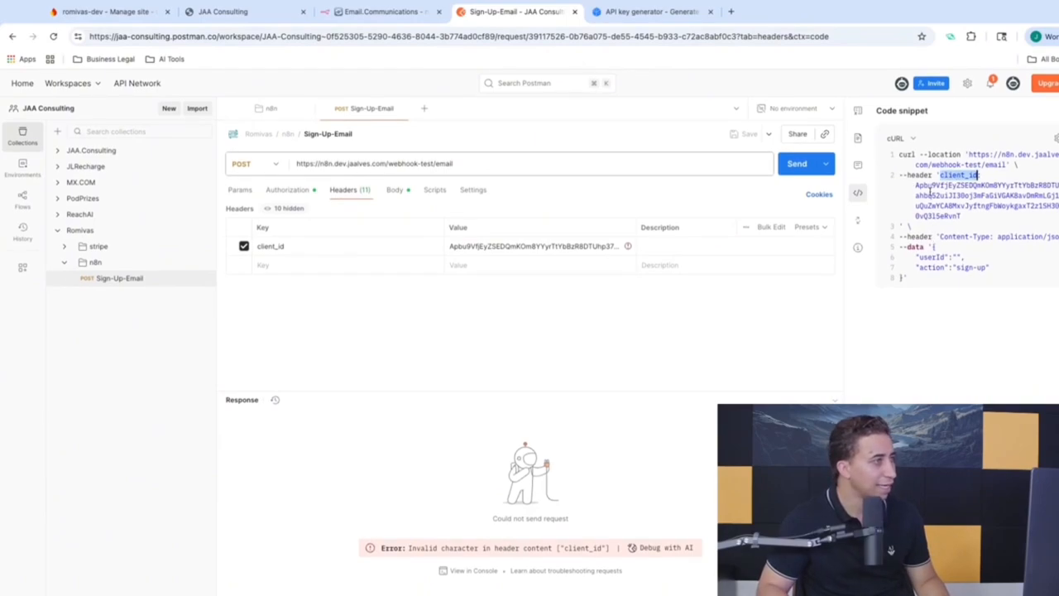
left_click_drag(915, 184, 959, 216)
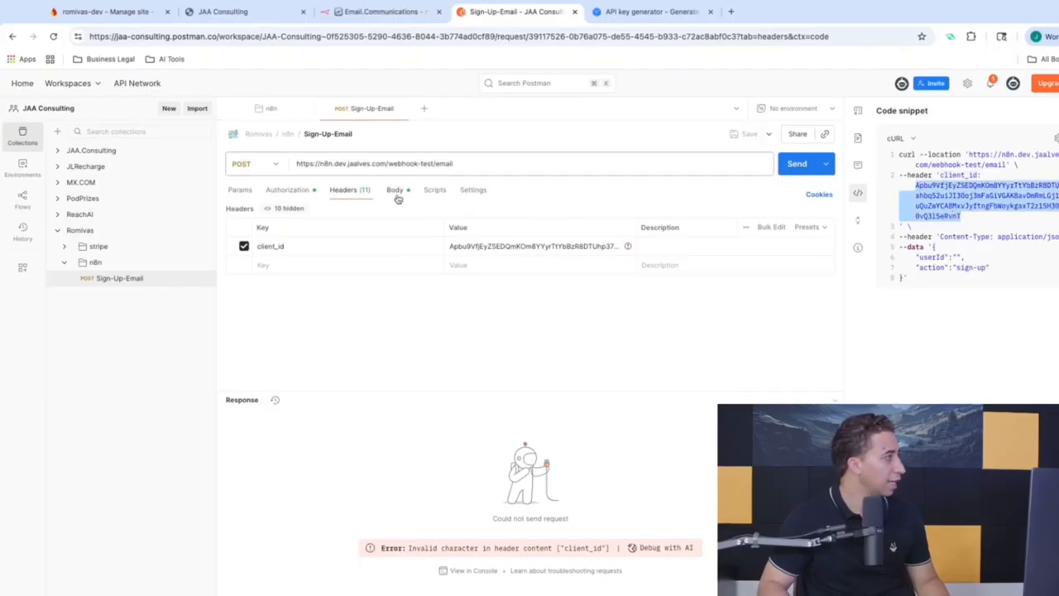
Step: Set the request's Auth Type to Inherit auth from parent and save it
left_click(291, 189)
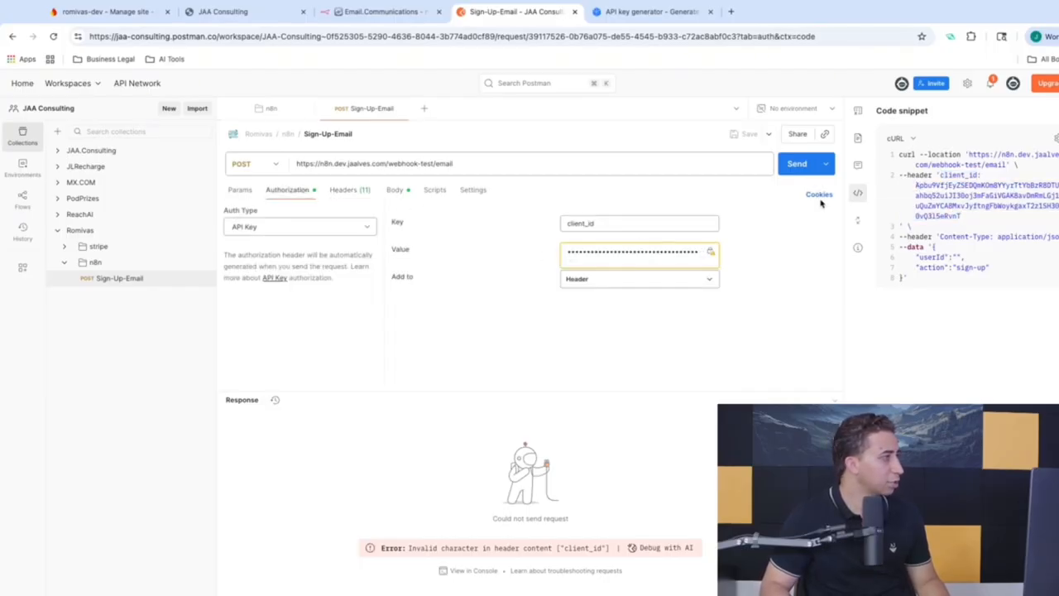
left_click(314, 228)
left_click(296, 254)
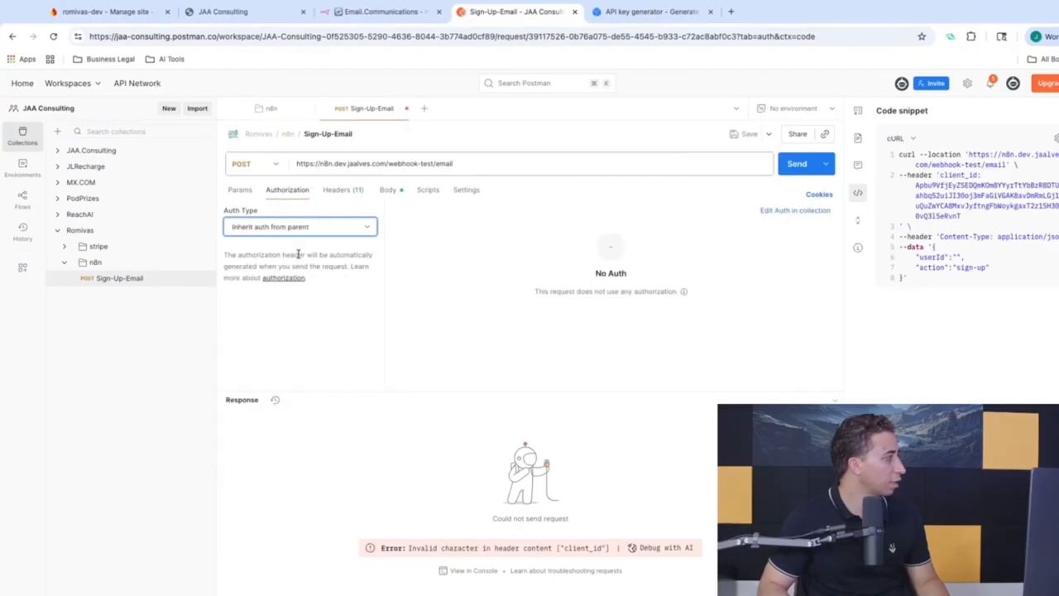
left_click(747, 135)
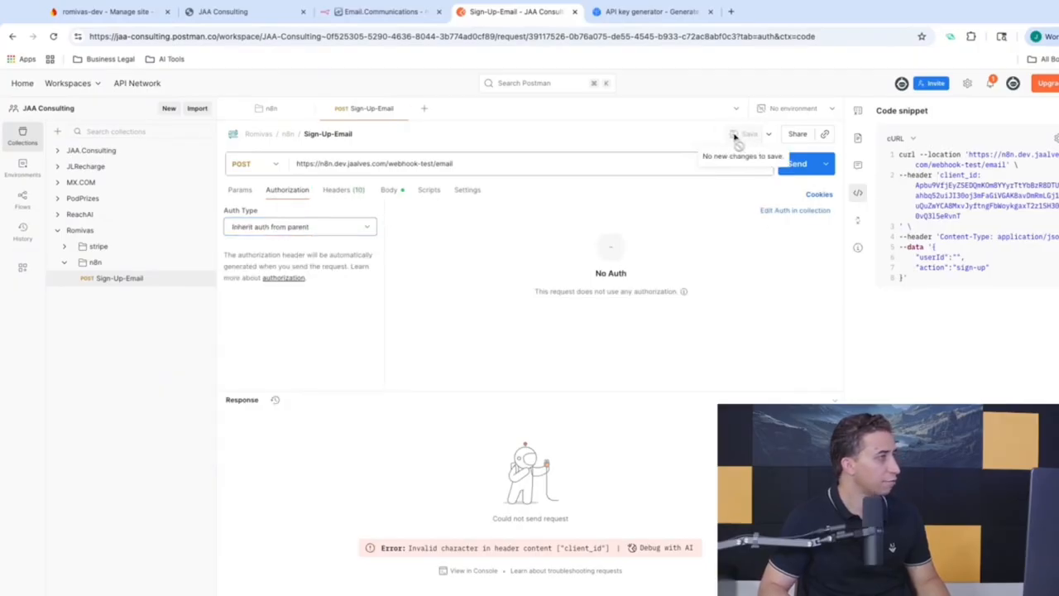
left_click(385, 11)
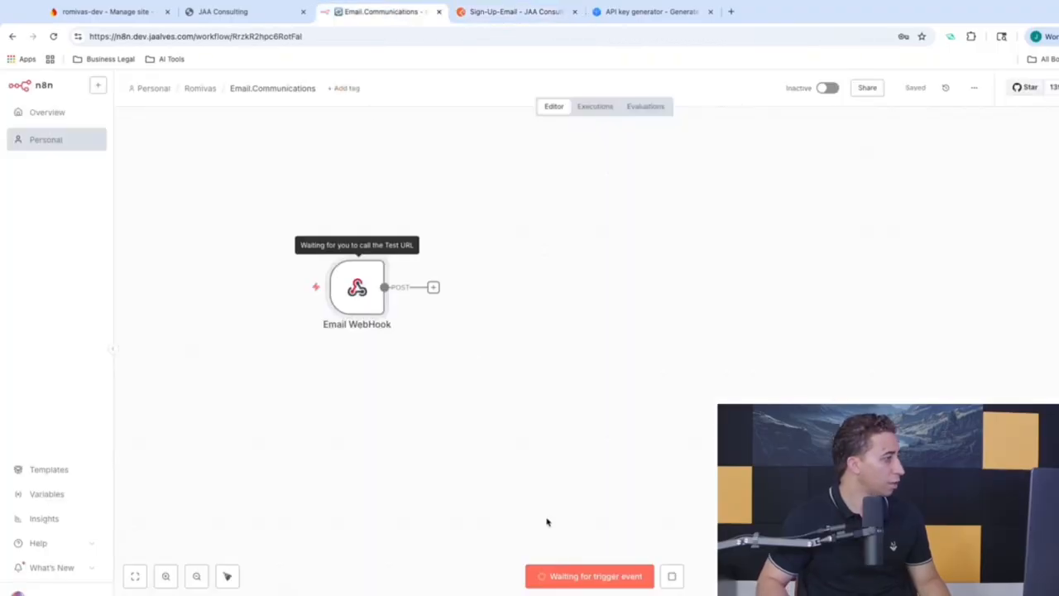
Step: Stop listening, reload the workflow, and inspect the Email WebHook's romivas.api credential header name
left_click(673, 579)
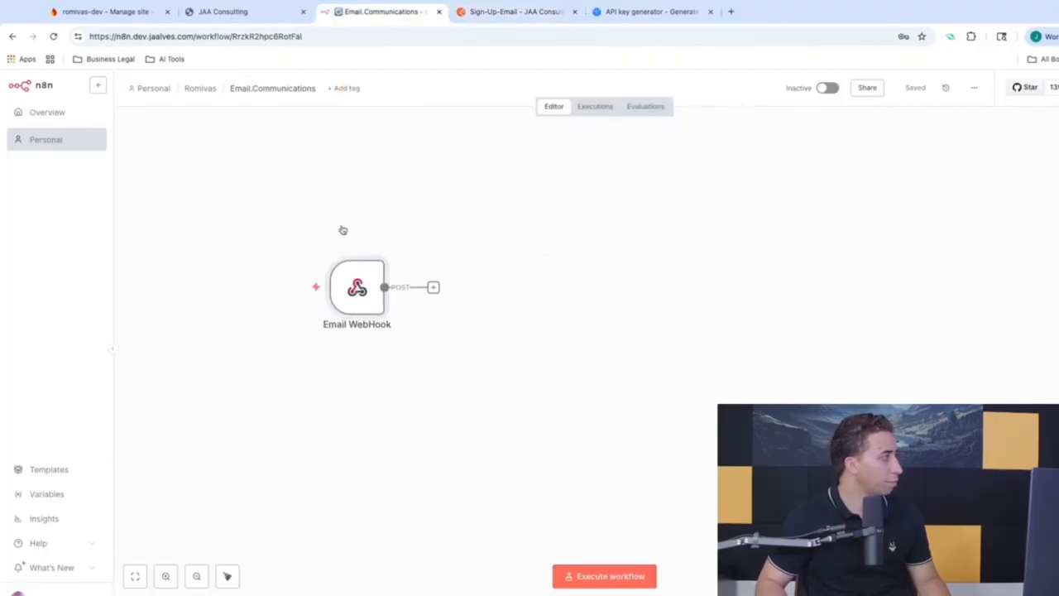
left_click(54, 38)
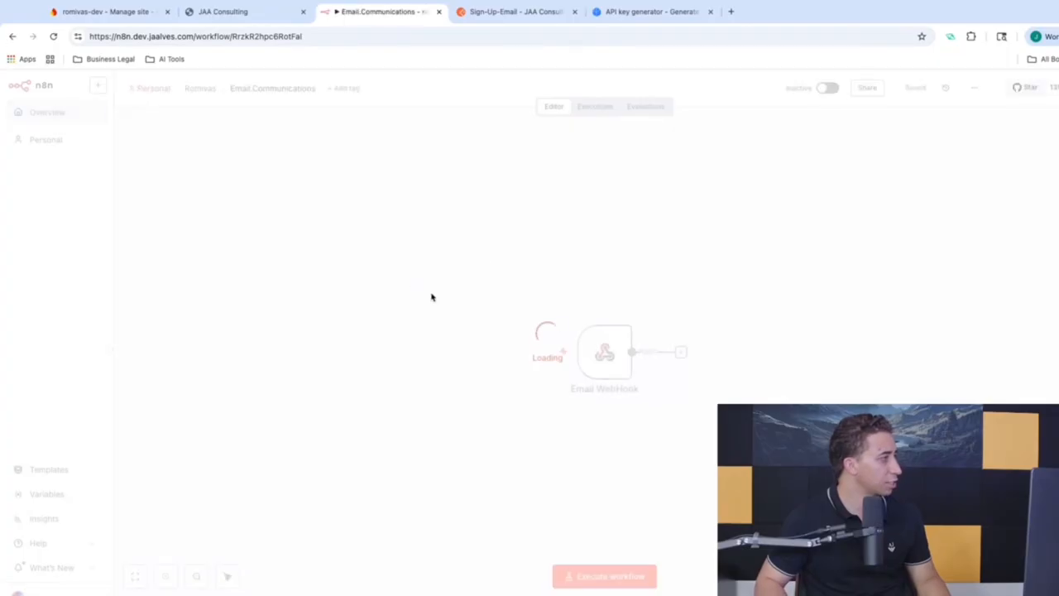
double_click(595, 355)
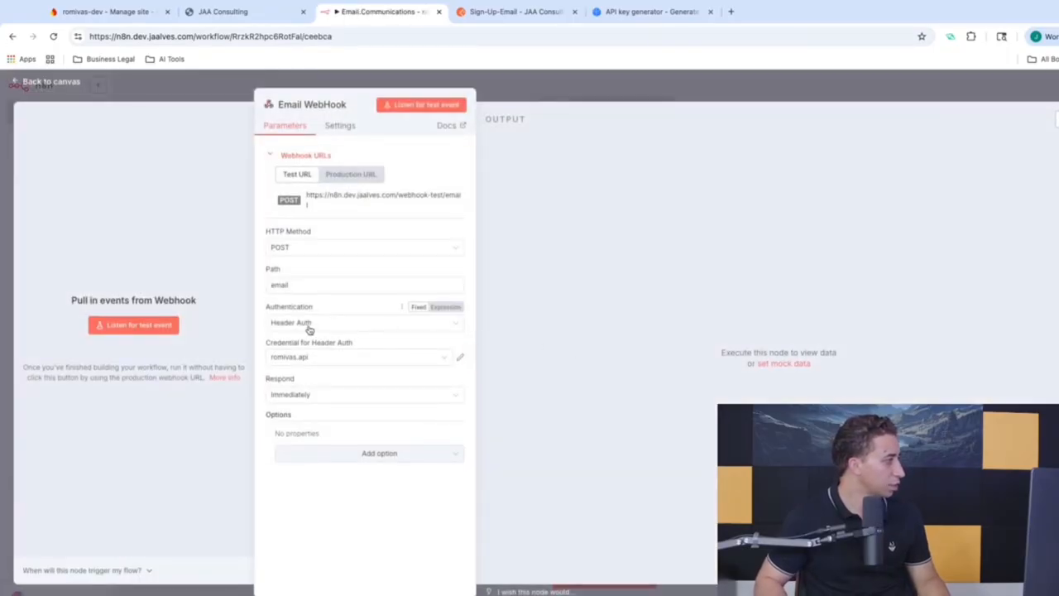
left_click(462, 360)
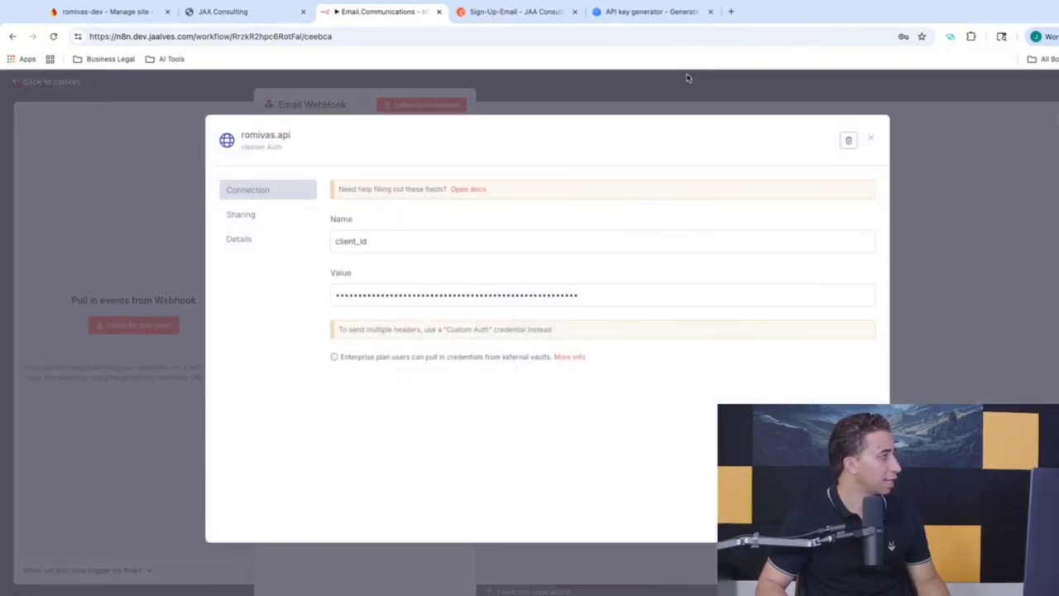
left_click(686, 77)
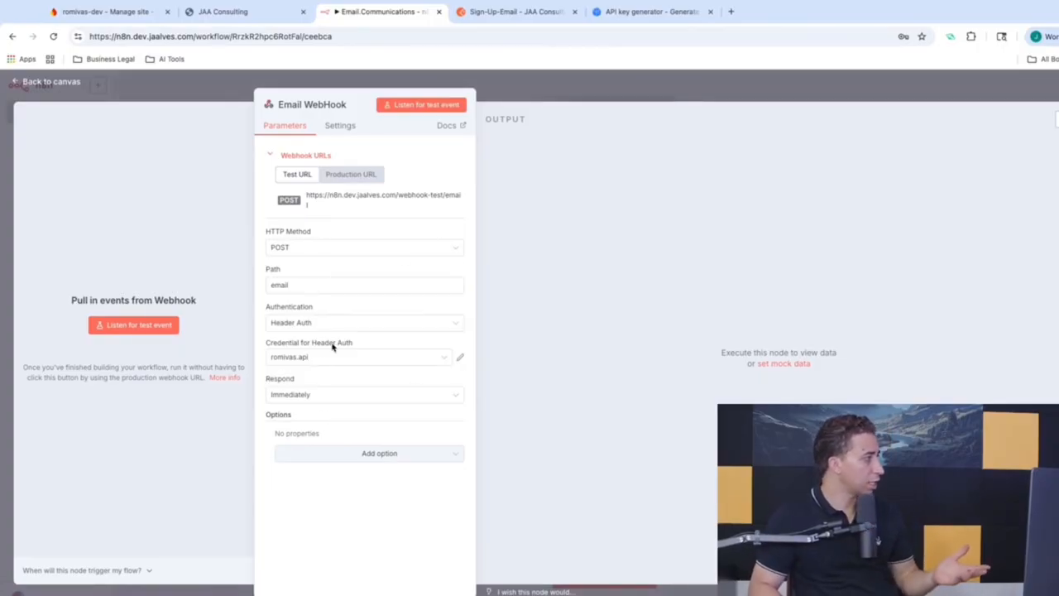
left_click(521, 11)
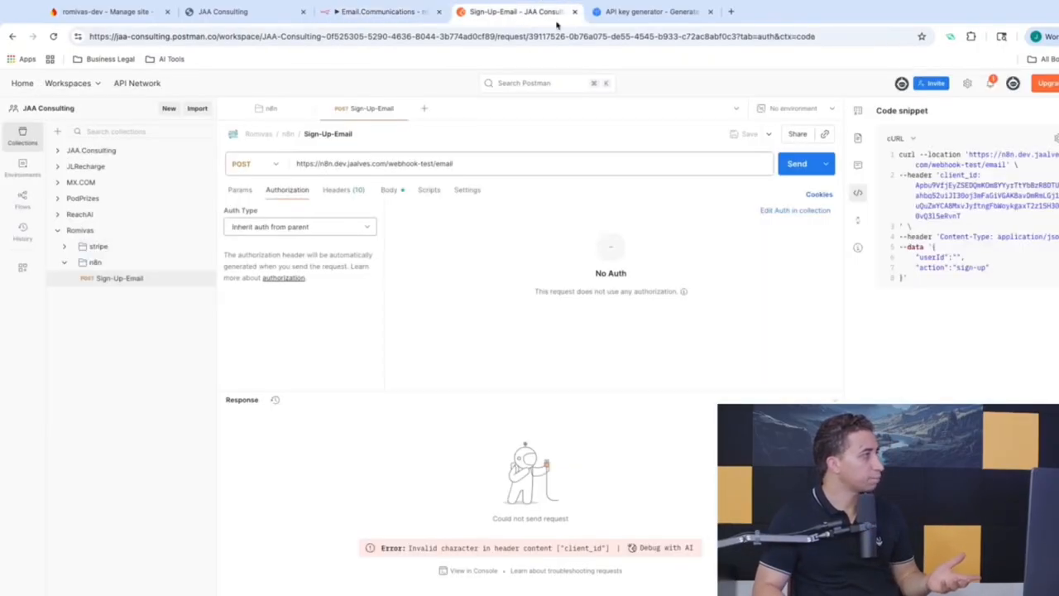
Step: Start n8n listening for a test event and send the POST request from Postman
left_click(650, 11)
left_click(361, 13)
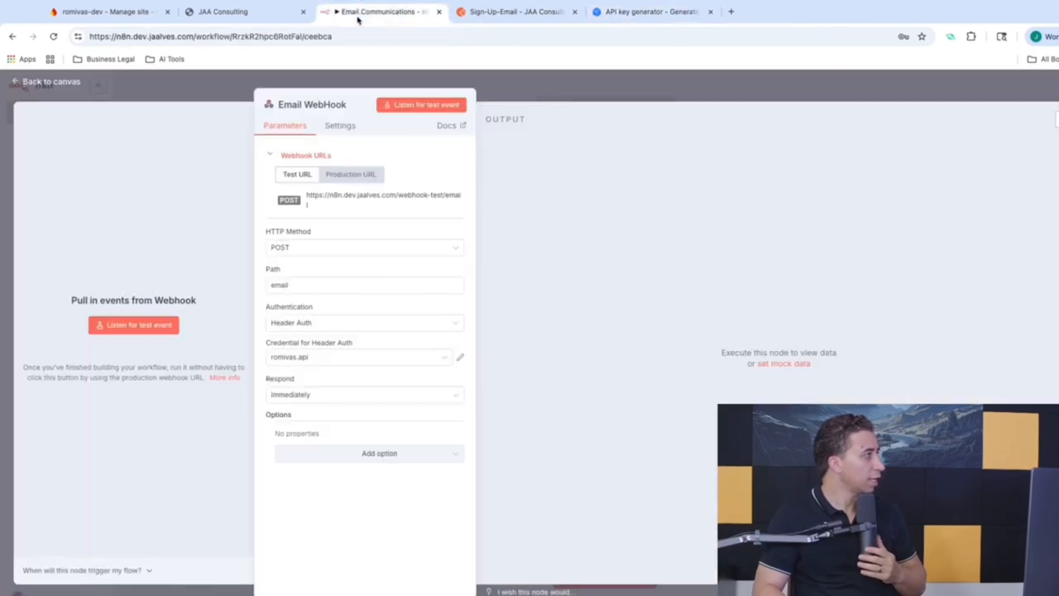
left_click(438, 103)
left_click(504, 13)
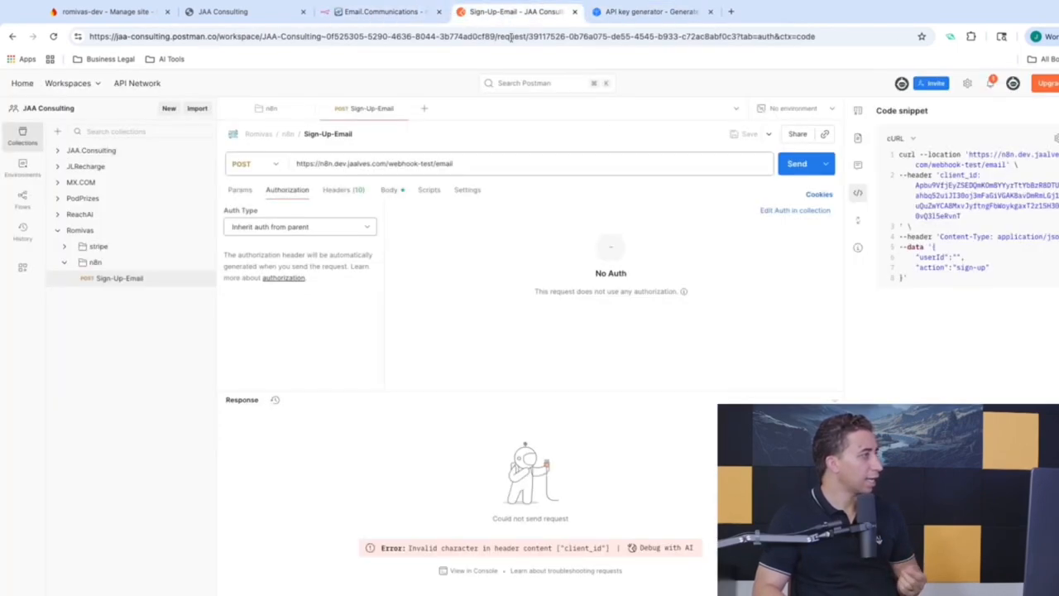
left_click(797, 164)
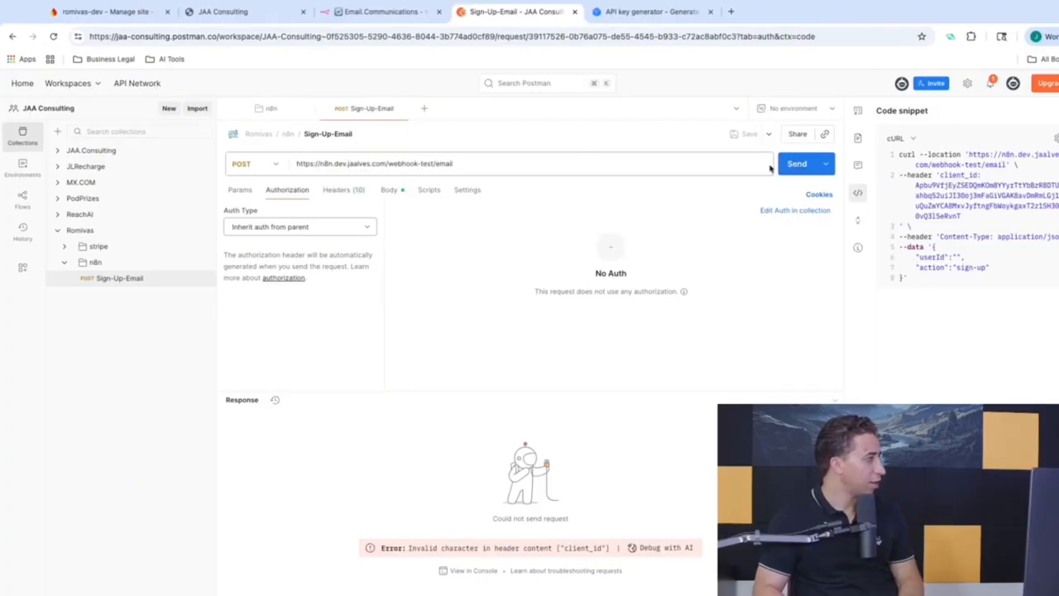
Step: Clear the client_id header's Value cell in the Headers tab, after a quick 'translate' search
left_click(348, 192)
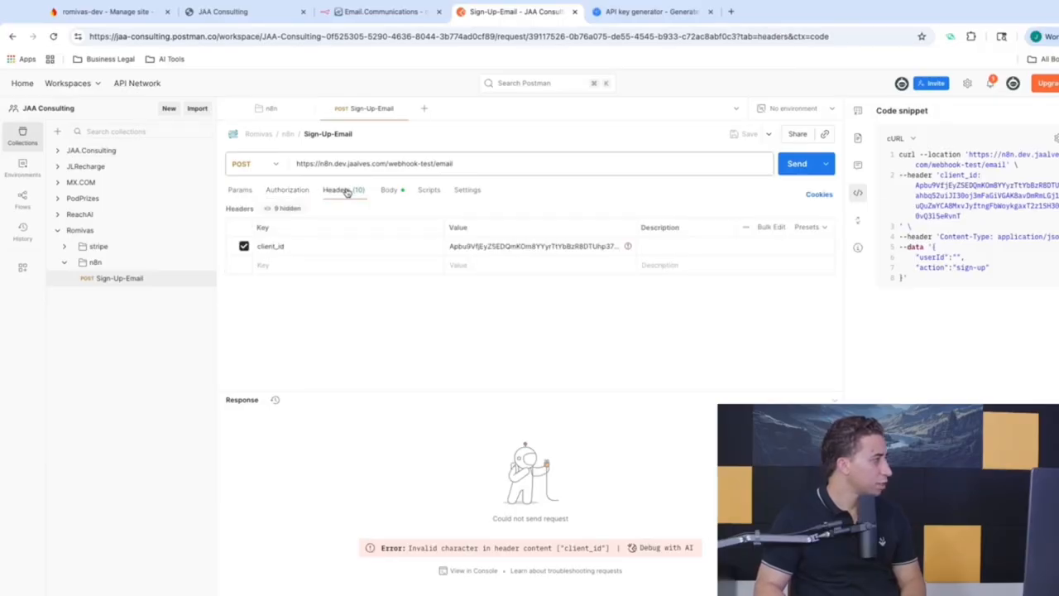
left_click(588, 246)
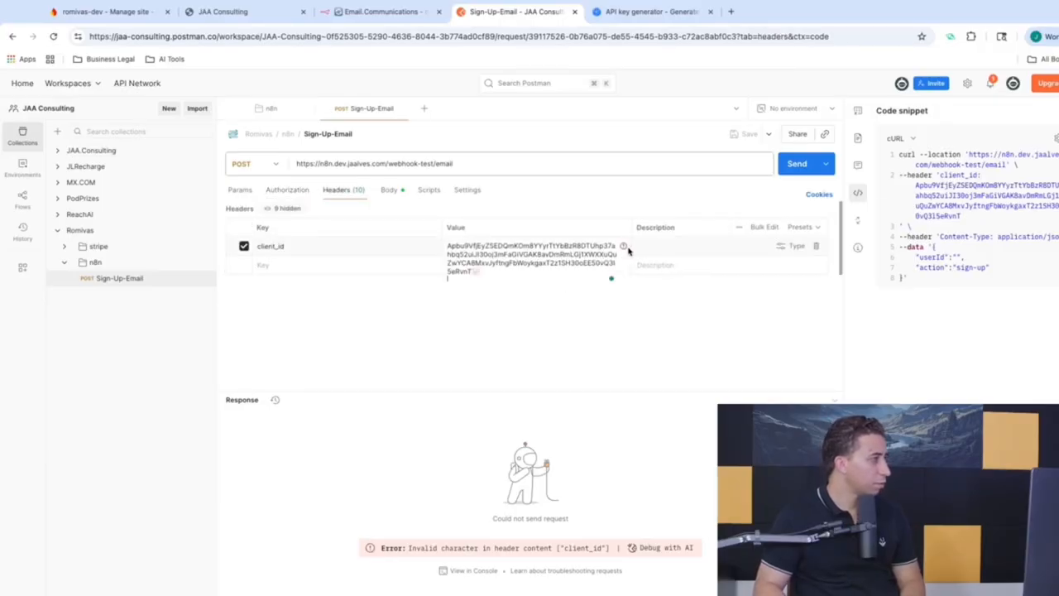
key("Tab")
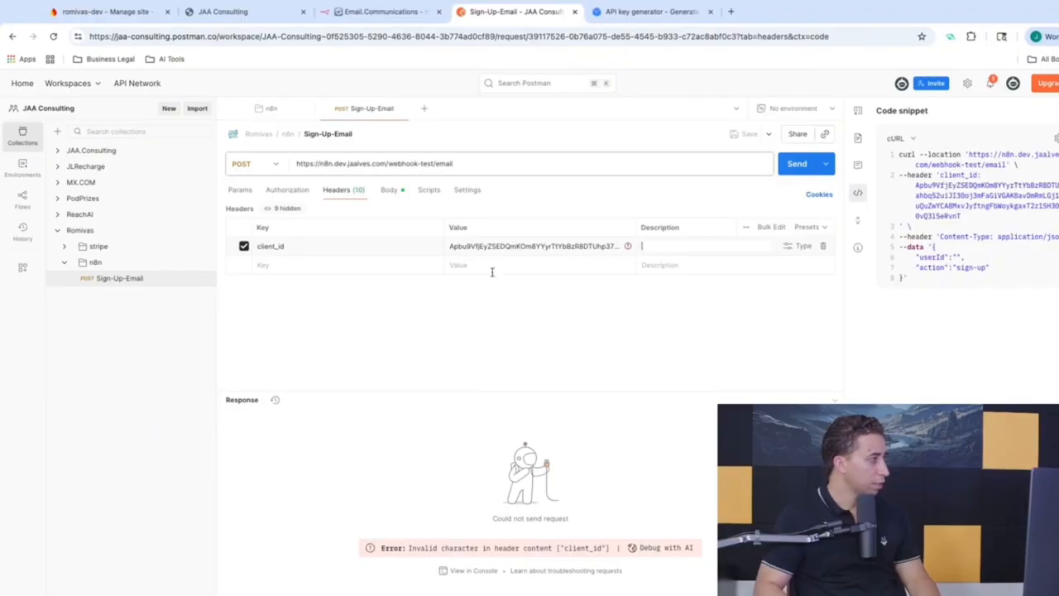
left_click(505, 247)
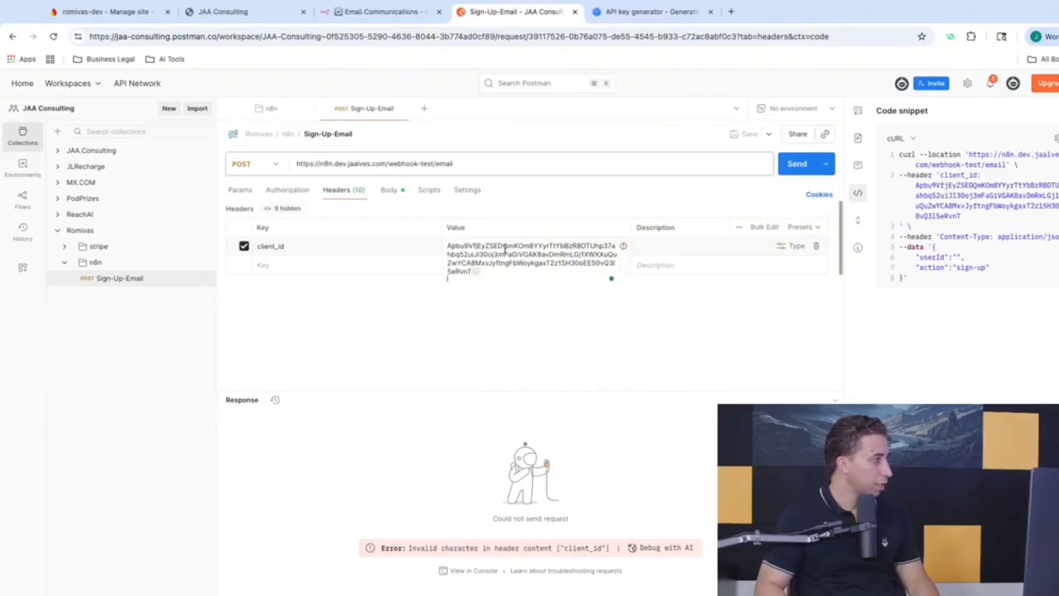
left_click(730, 12)
type("translate")
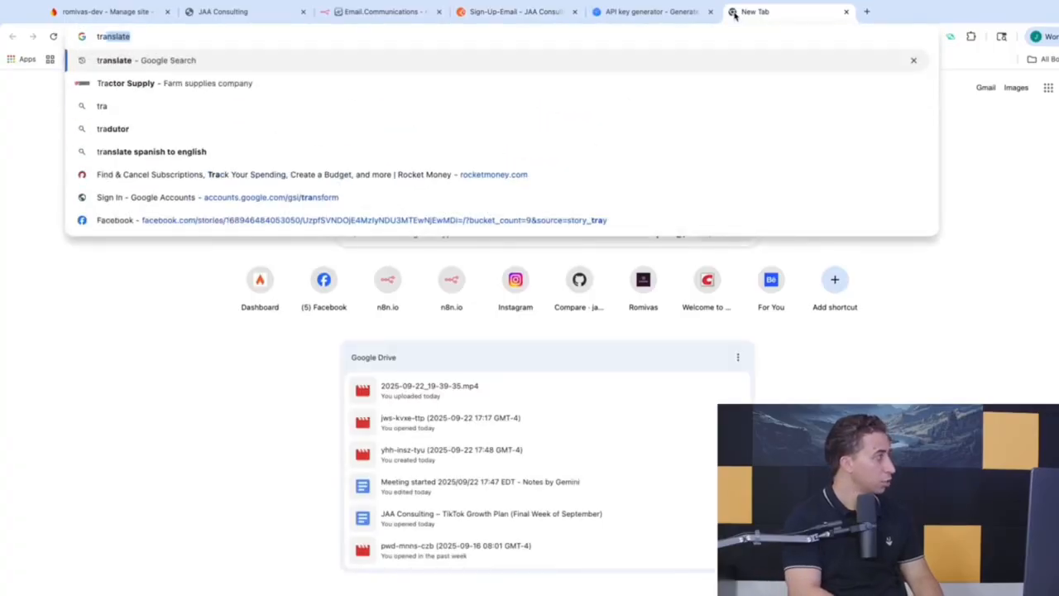
key("Return")
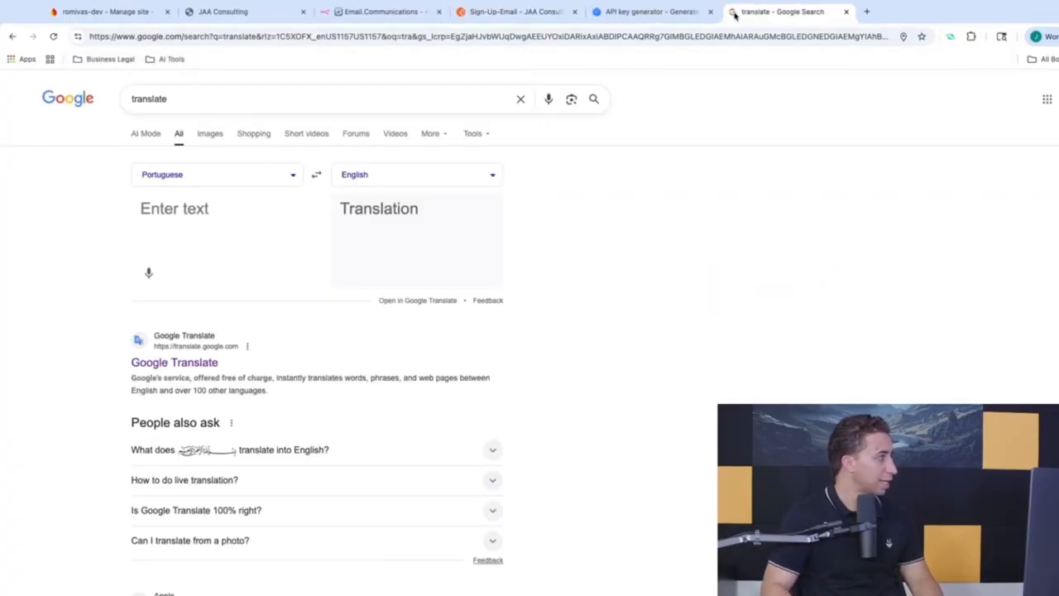
left_click(699, 36)
left_click(507, 15)
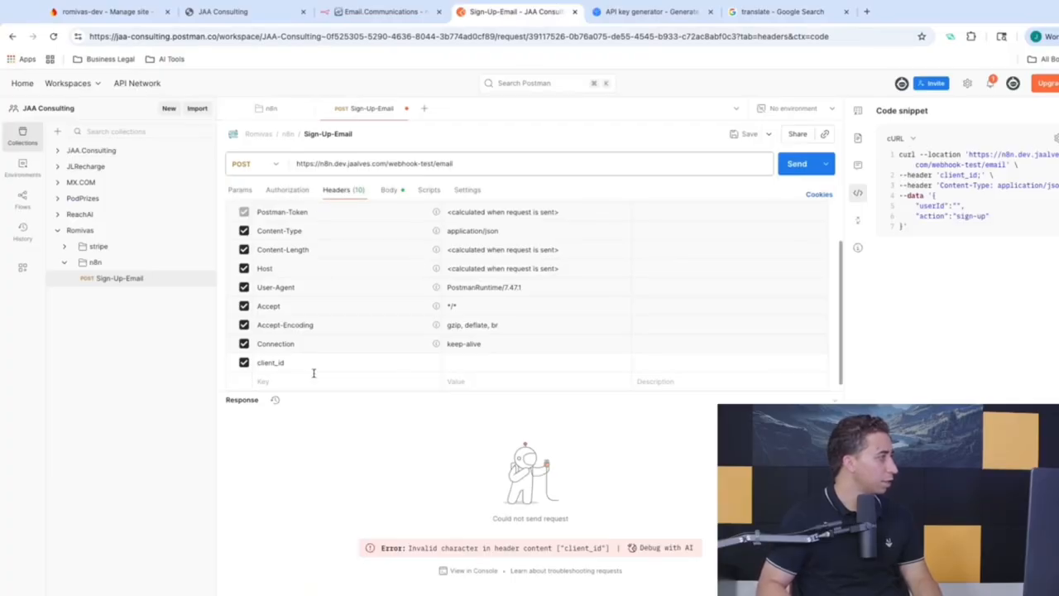
Step: Paste the key back into client_id, save, listen in n8n, and send for 200 OK
key("ctrl+v")
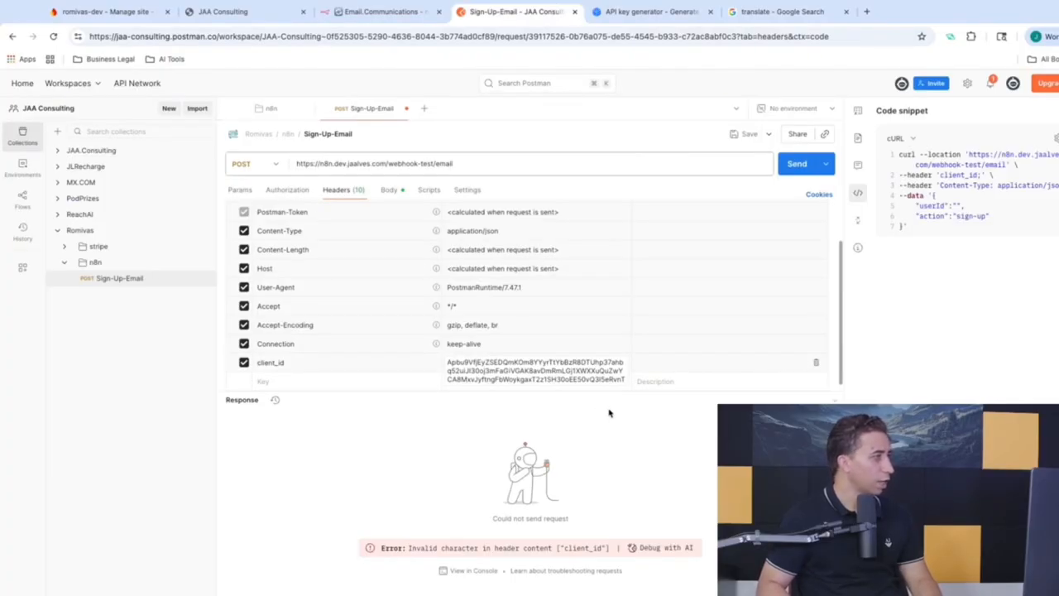
left_click(747, 134)
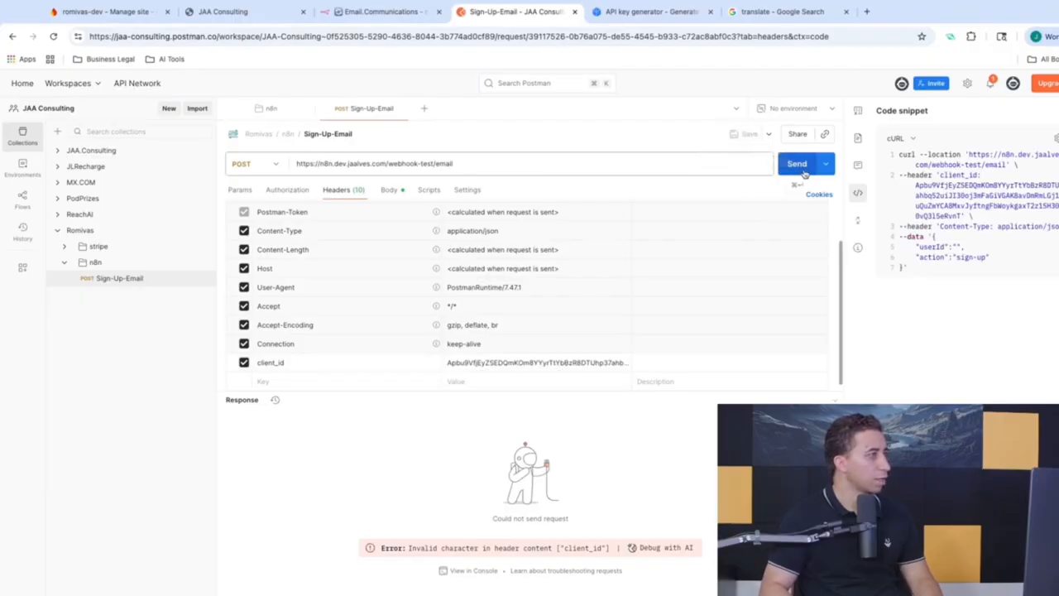
key("ctrl+shift+Tab")
left_click(604, 576)
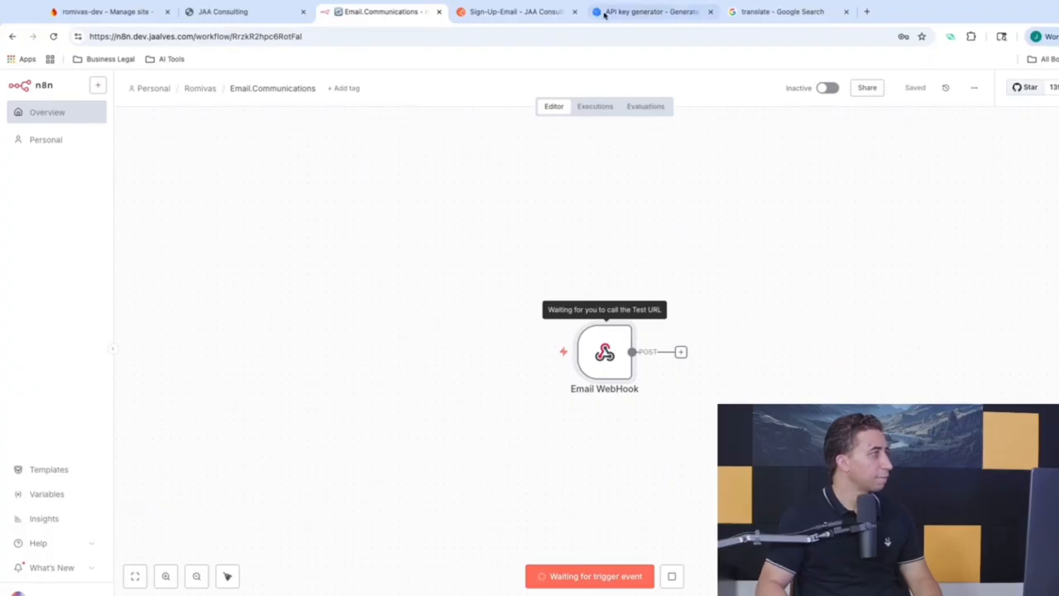
left_click(523, 11)
left_click(796, 164)
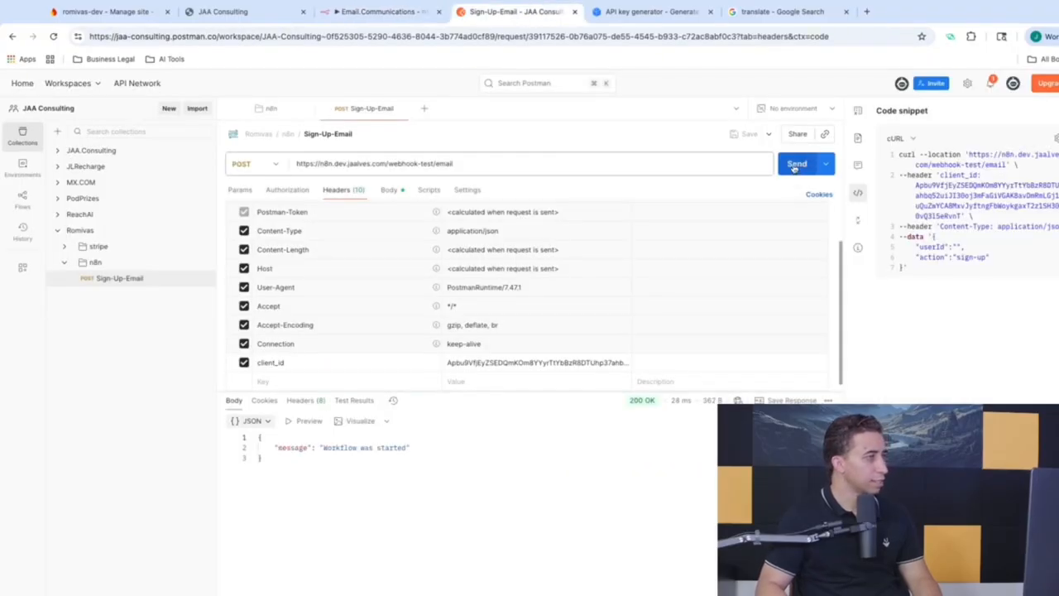
left_click(402, 13)
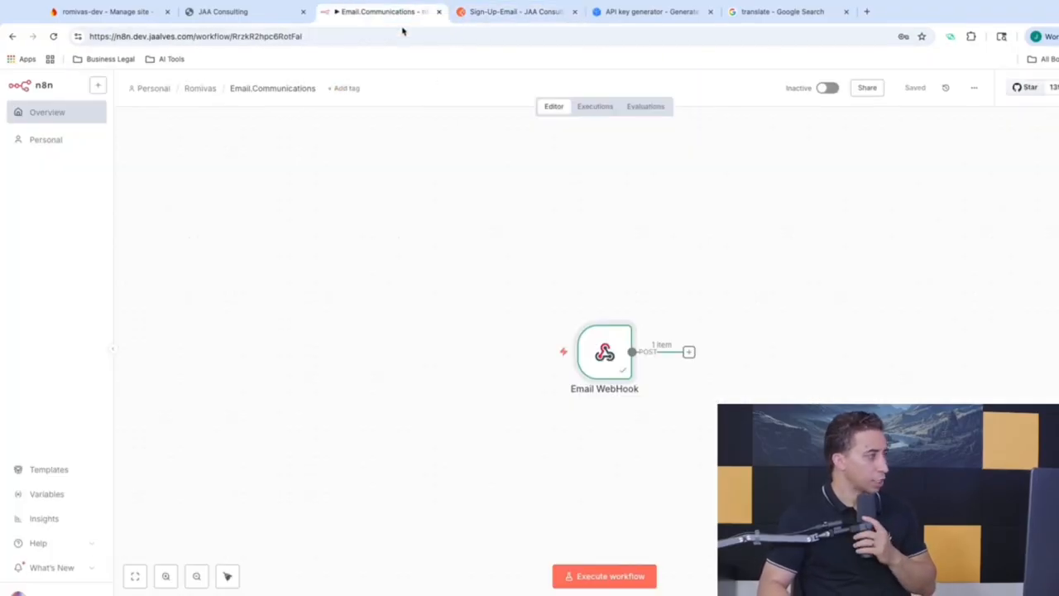
Step: Inspect the Email WebHook's JSON output showing the client_id header, then save the workflow
left_click_drag(609, 368, 488, 341)
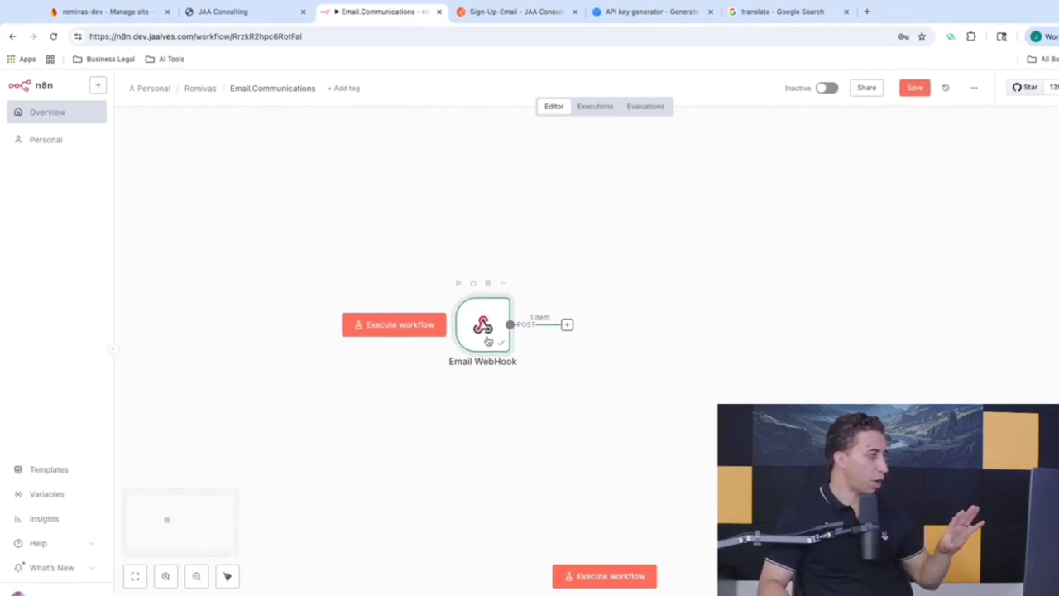
double_click(486, 325)
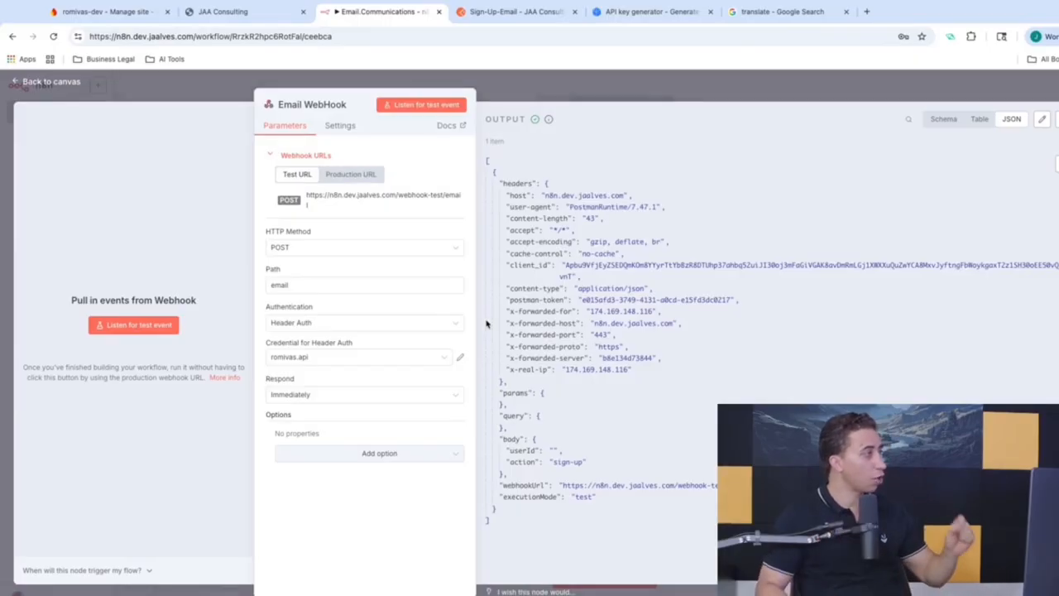
left_click(515, 74)
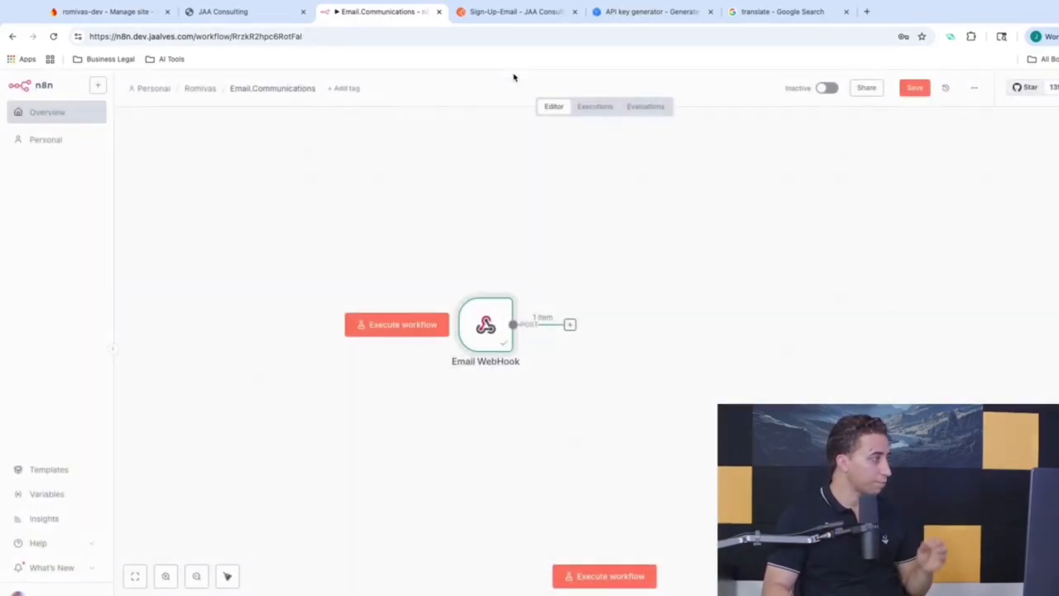
double_click(486, 324)
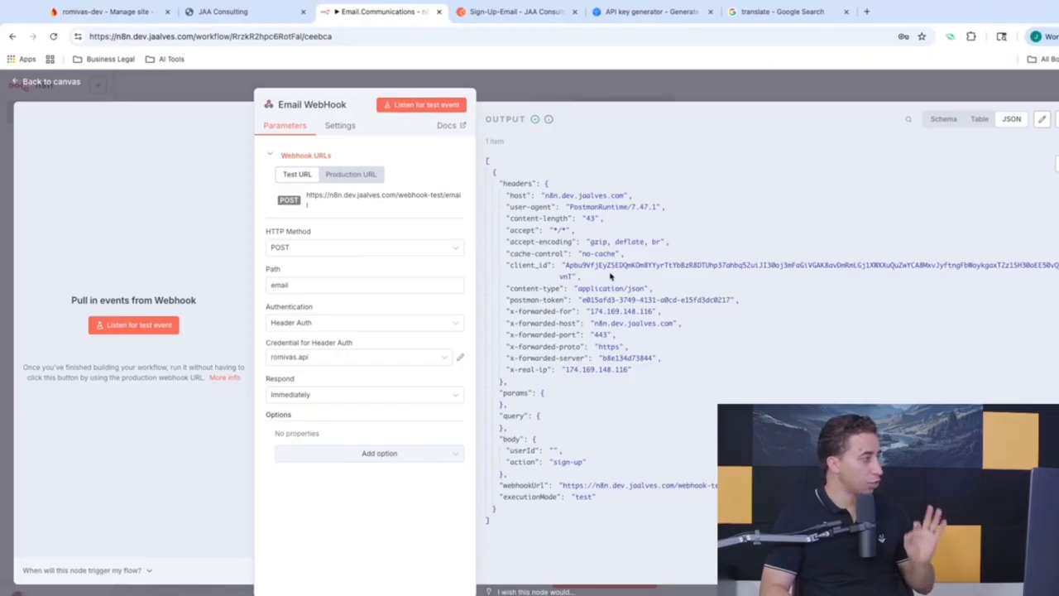
left_click(625, 80)
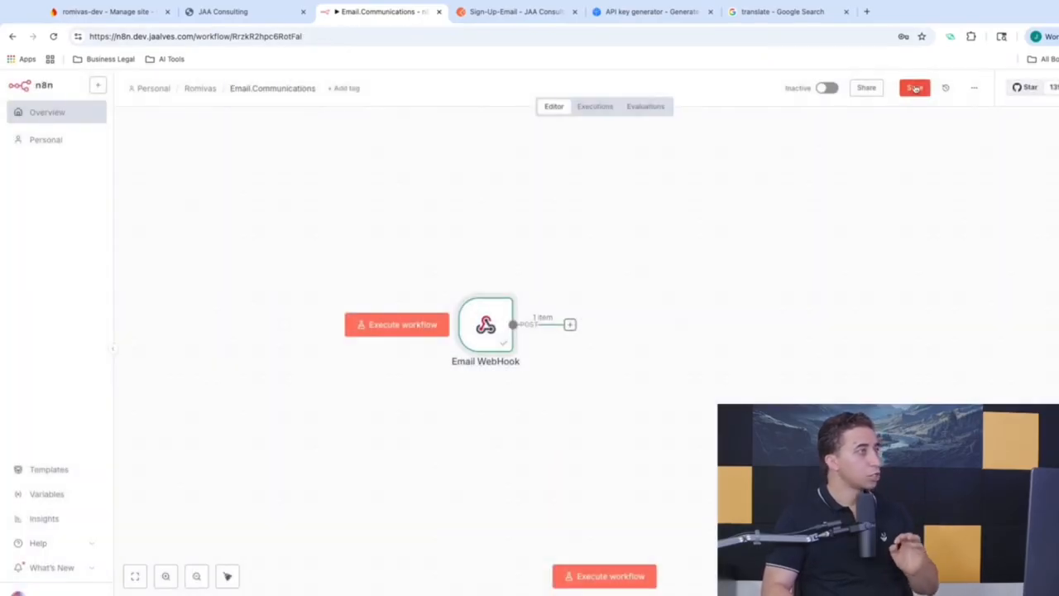
left_click(914, 87)
left_click_drag(488, 324, 405, 297)
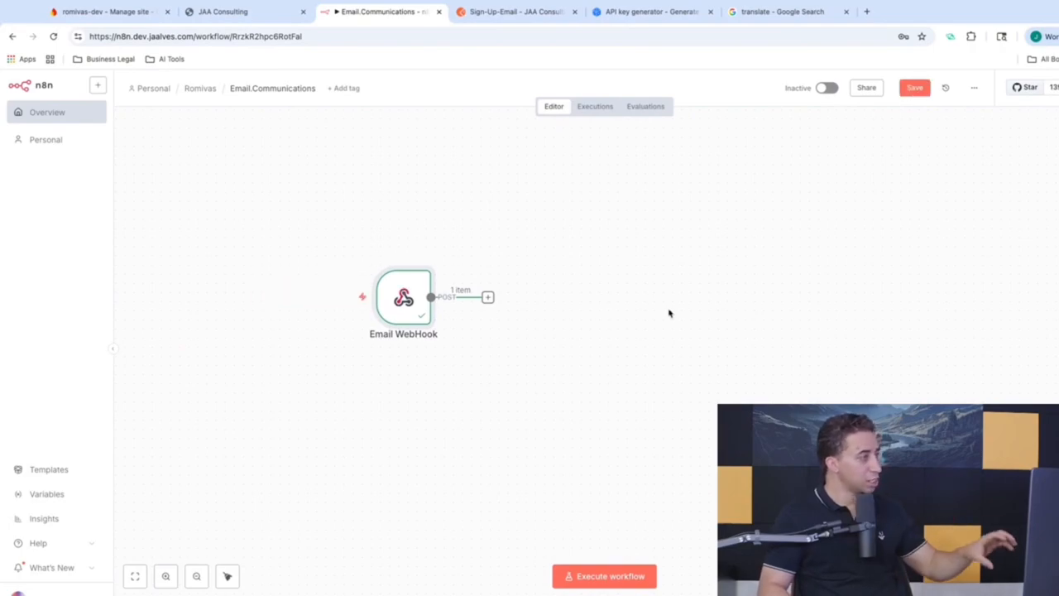
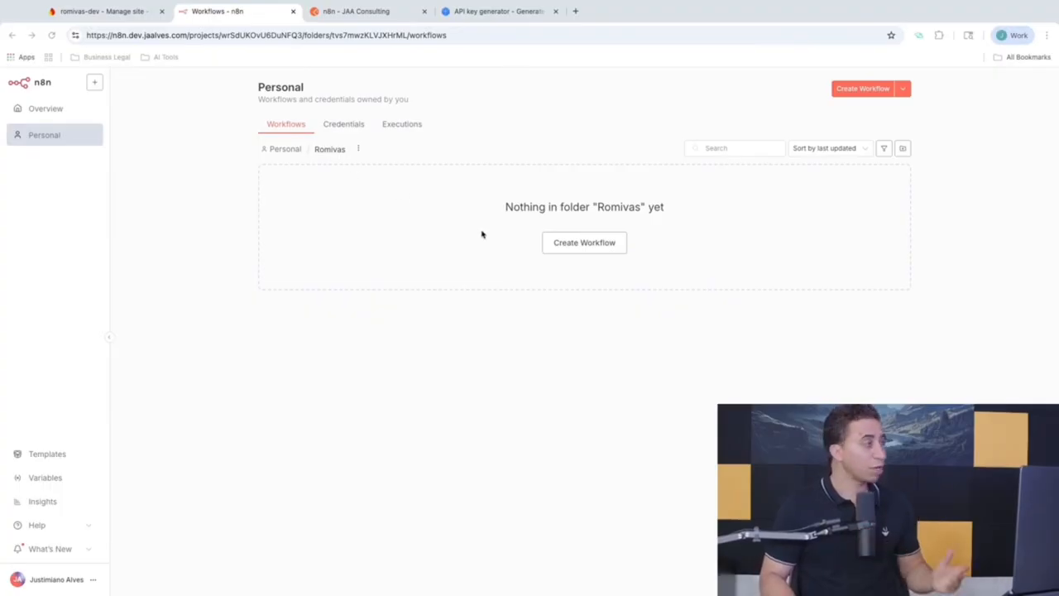
Step: Start a blank workflow in the Romivas folder and title it 'Email.Communications'
left_click(579, 244)
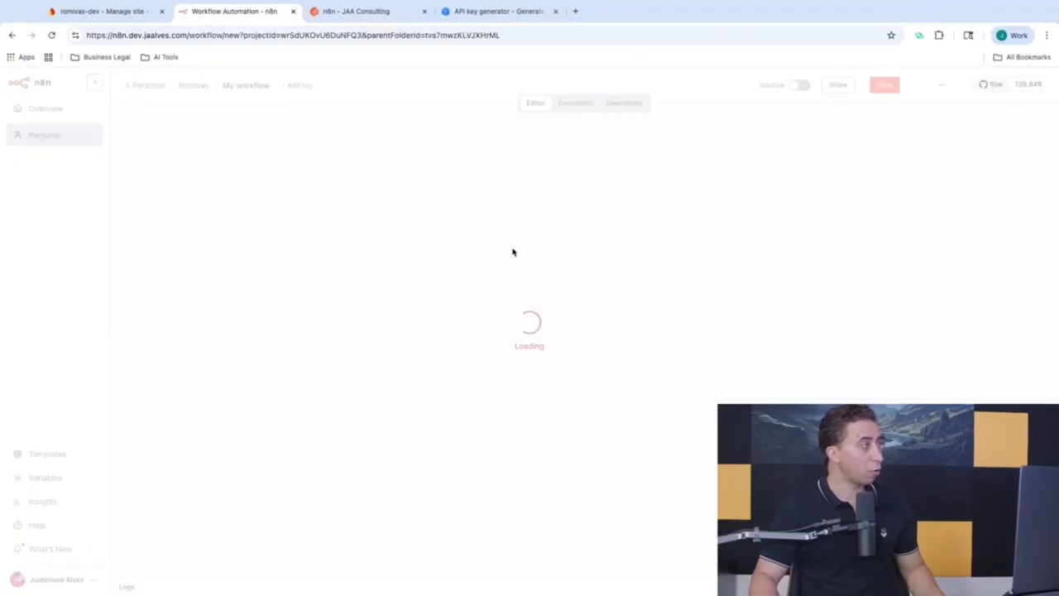
left_click(259, 94)
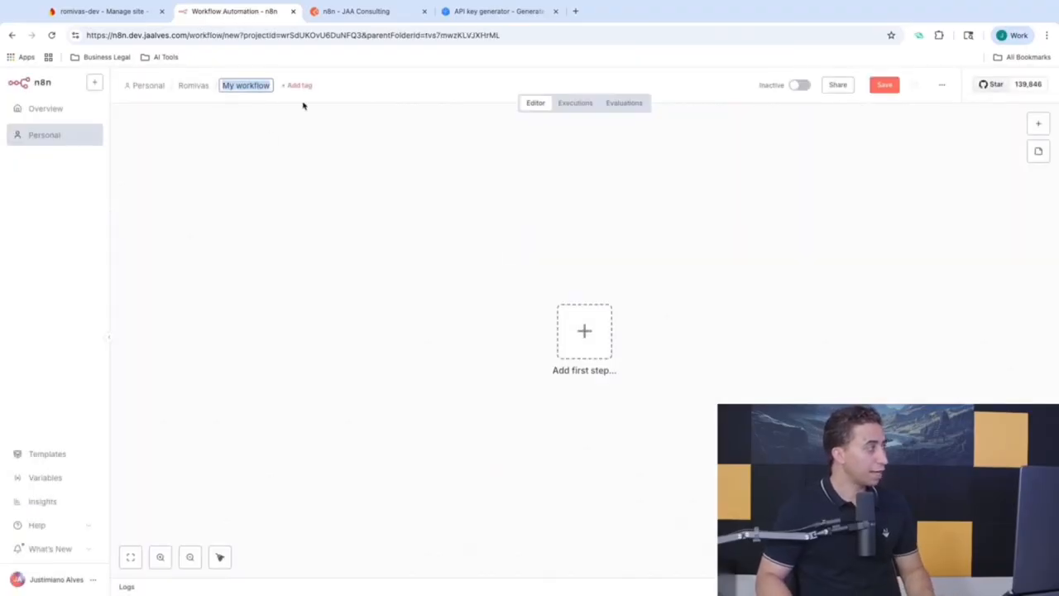
type("Email.")
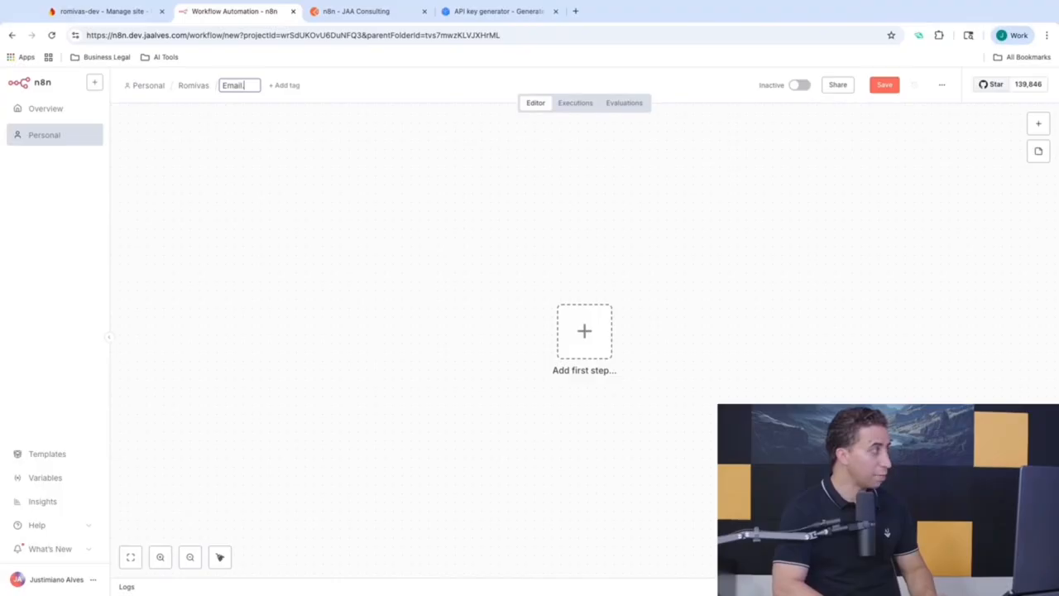
type("Communications")
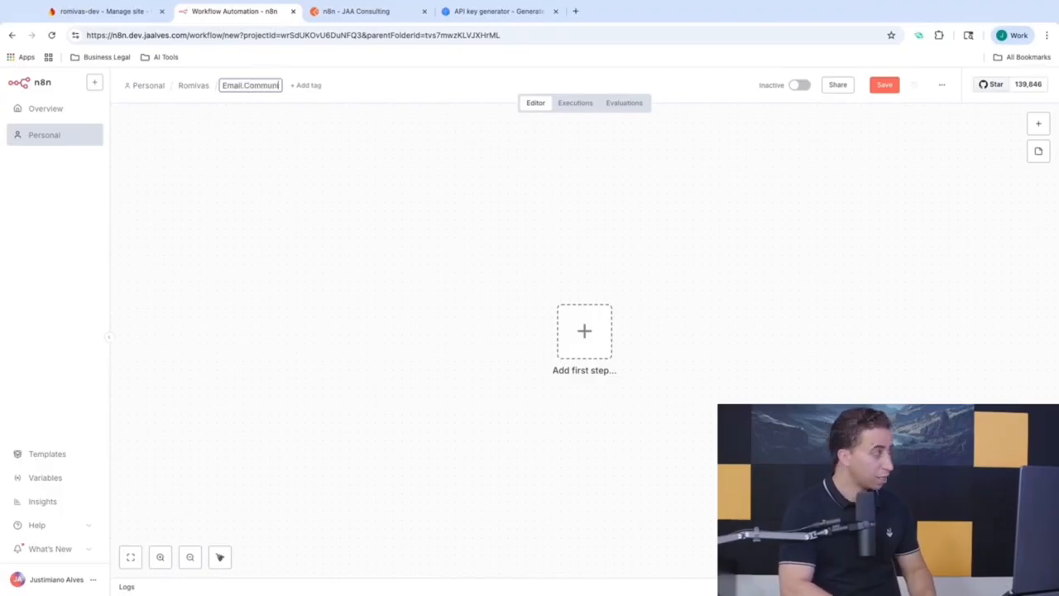
key("Return")
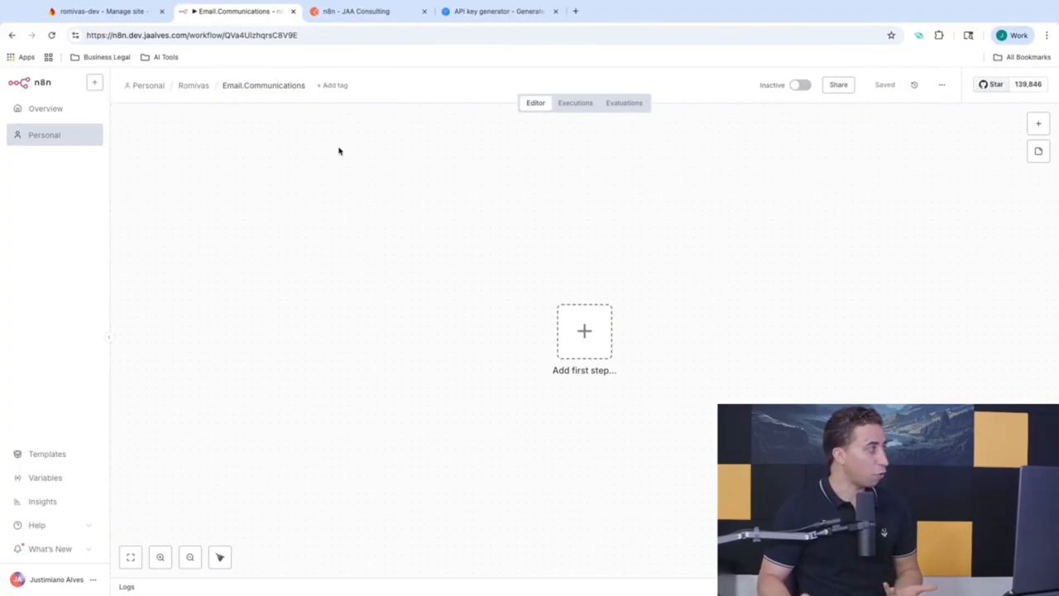
Step: Add a Webhook trigger as the first step and name it 'Email WebHook'
left_click(593, 321)
type("e")
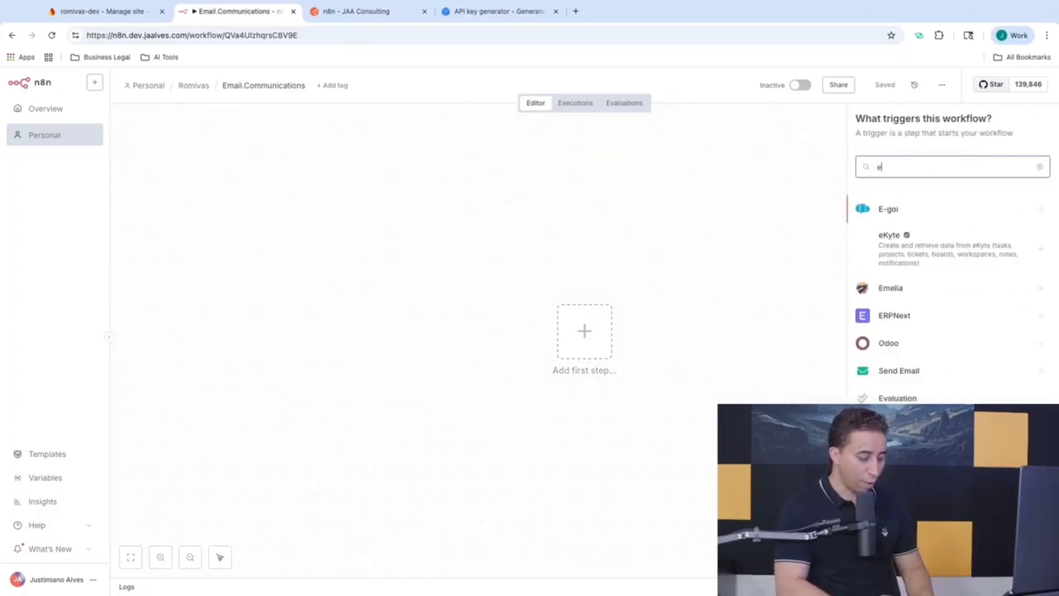
key("BackSpace")
type("web")
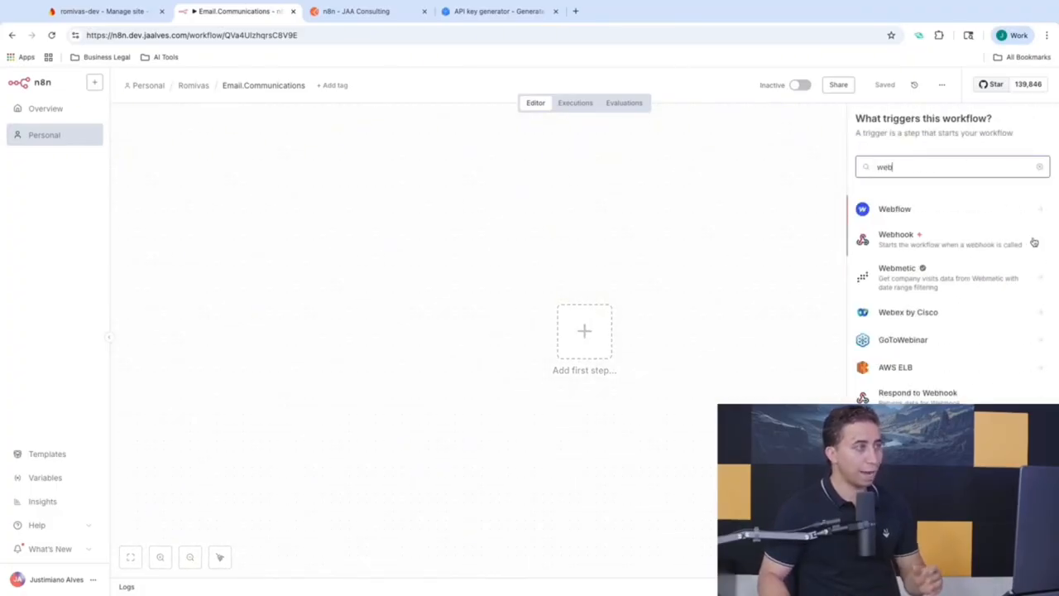
left_click(984, 245)
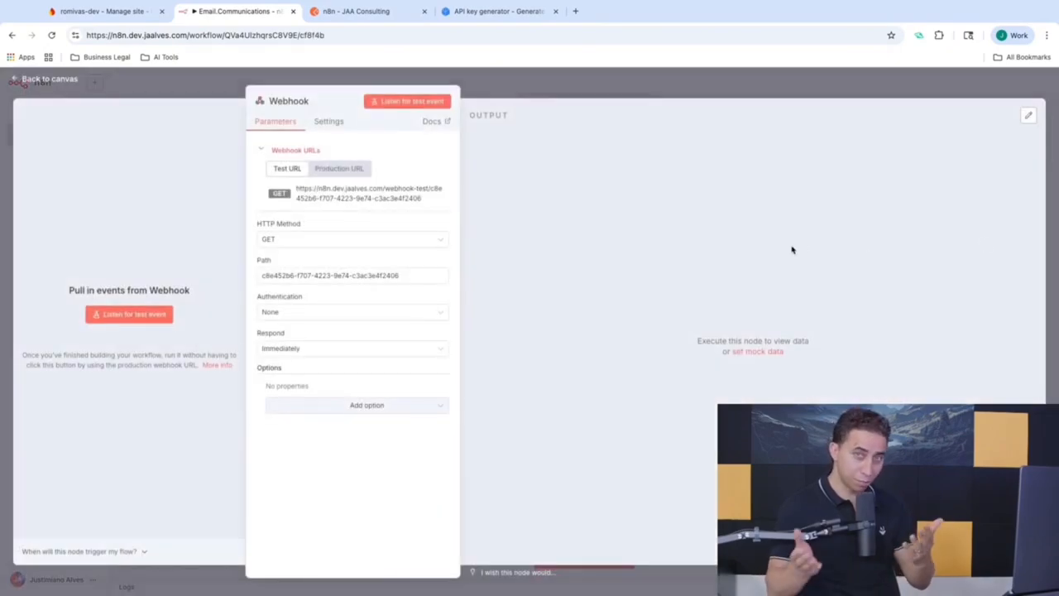
left_click(307, 101)
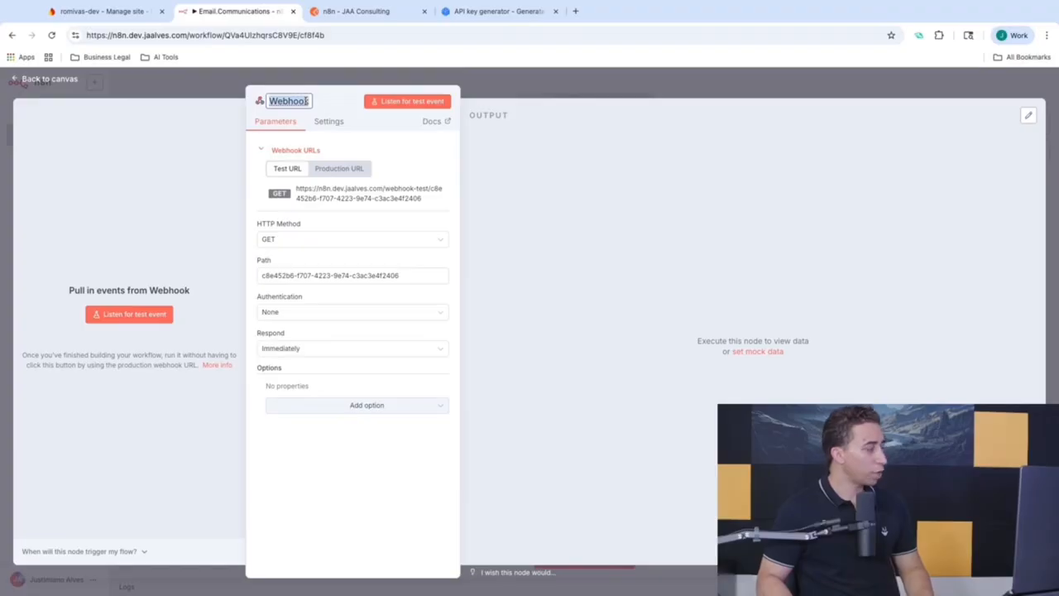
type("Email")
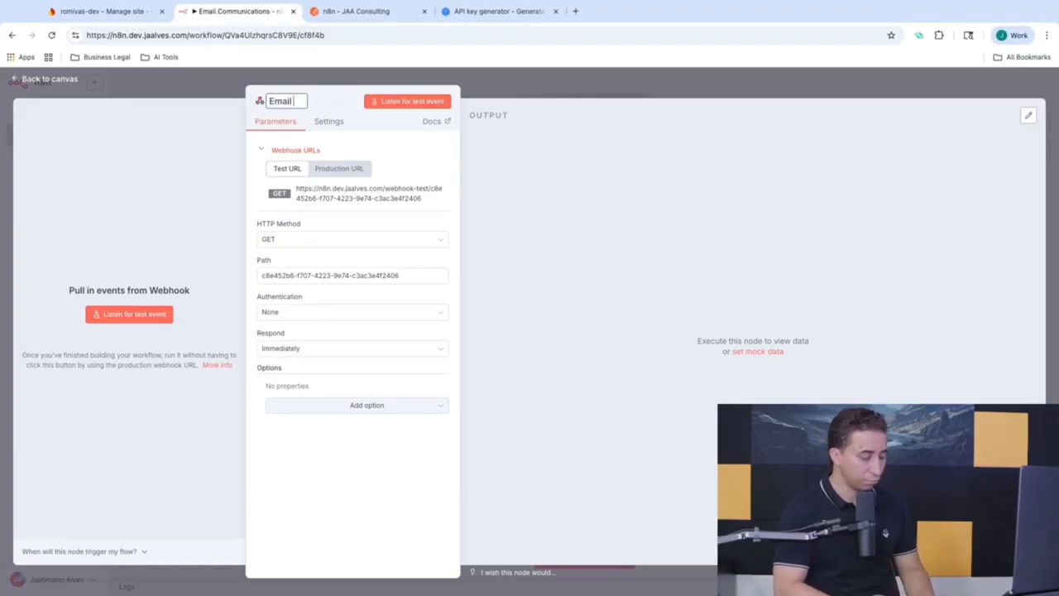
type(" WebHoo")
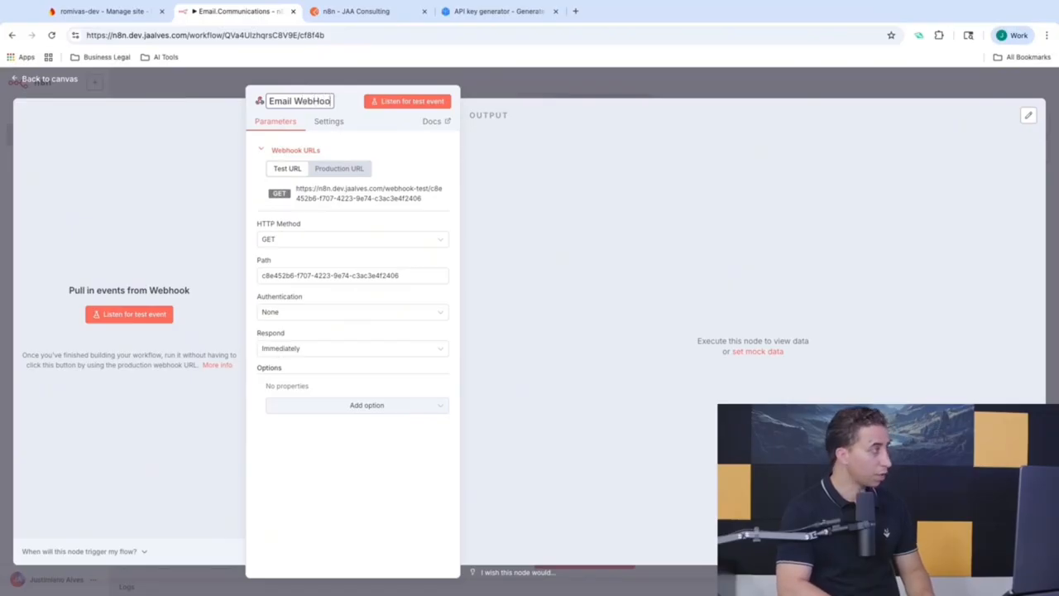
type("k")
key("Return")
Step: Set the webhook path to 'email' and its HTTP method to POST
left_click(293, 275)
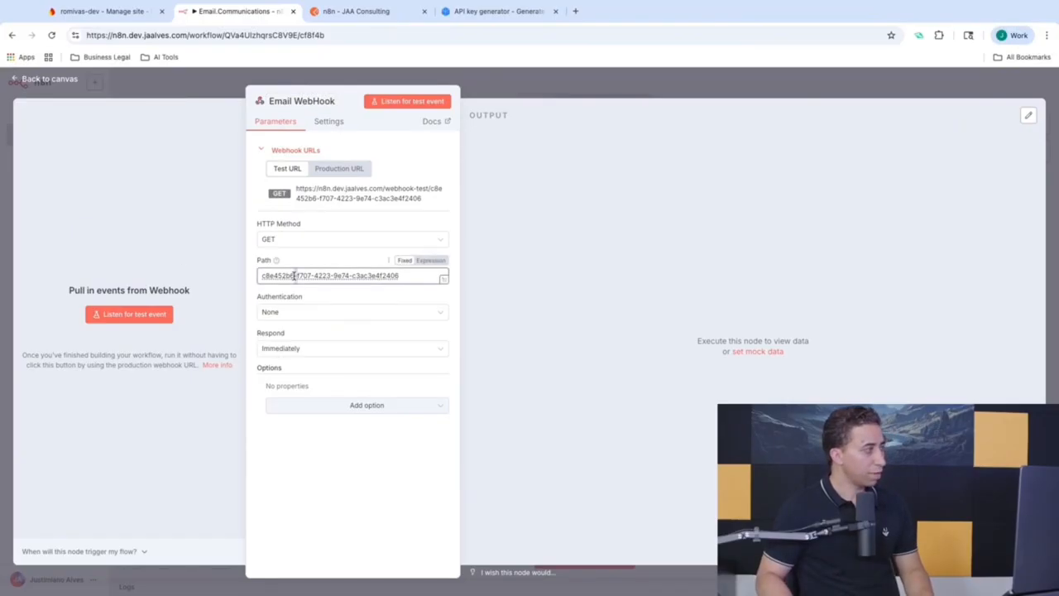
key("ctrl+a")
type("email")
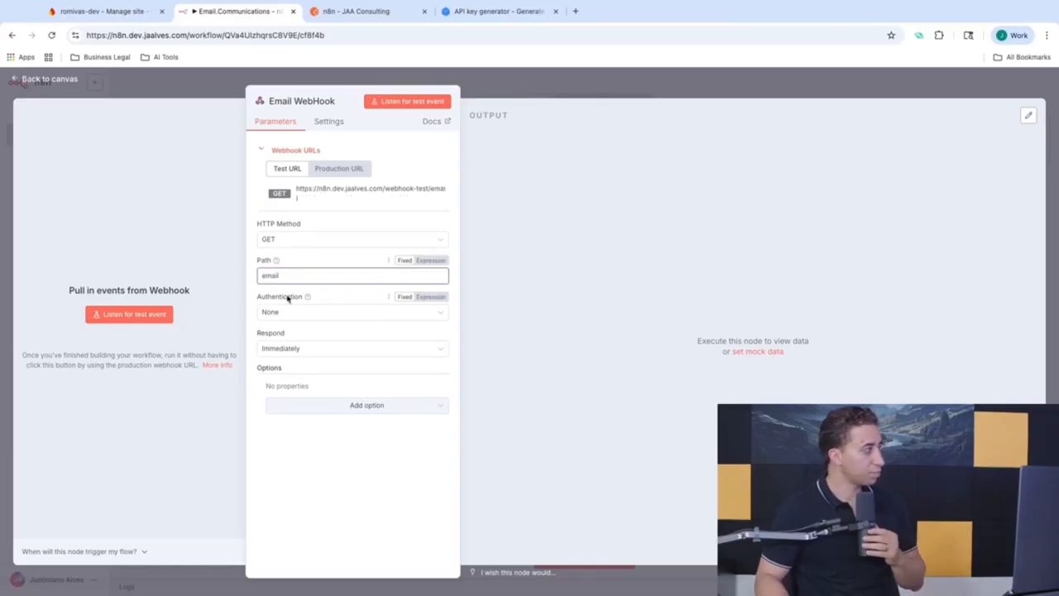
left_click(285, 240)
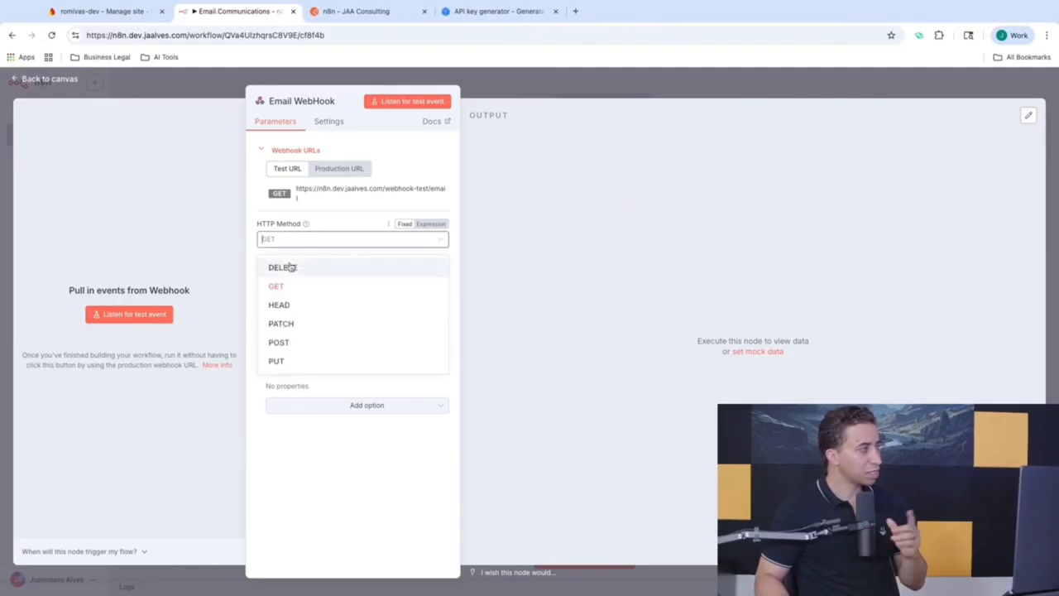
left_click(289, 342)
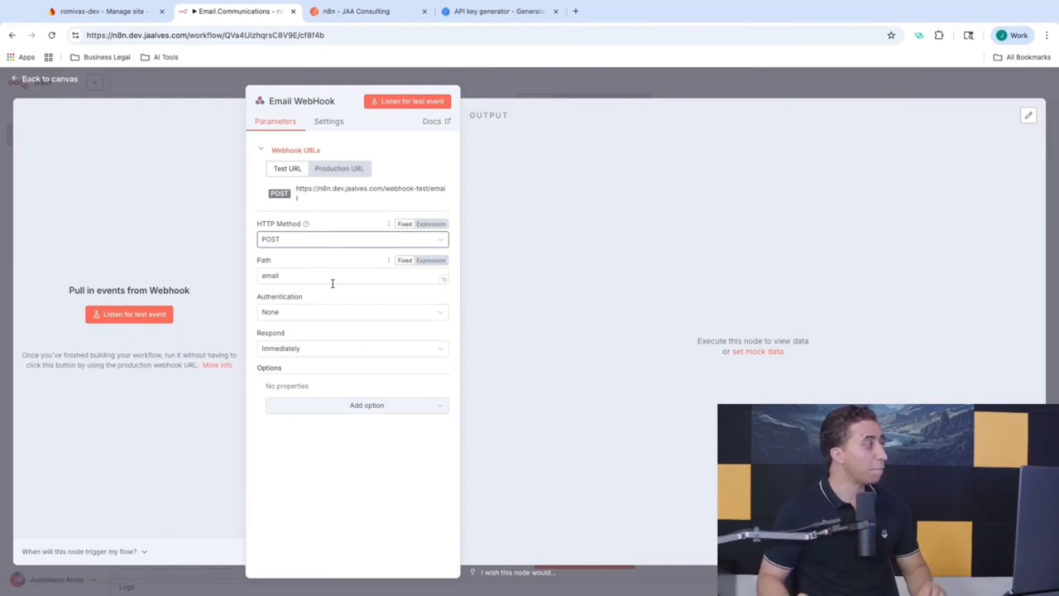
left_click(530, 77)
Step: Save the workflow and move the Email WebHook node up and to the left
left_click(877, 88)
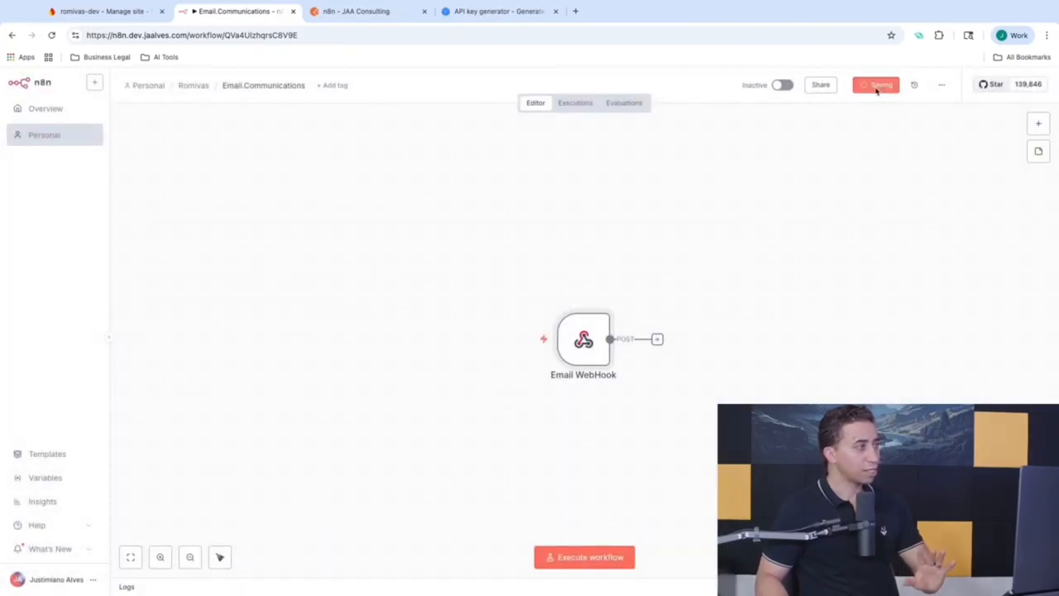
left_click_drag(583, 339, 440, 314)
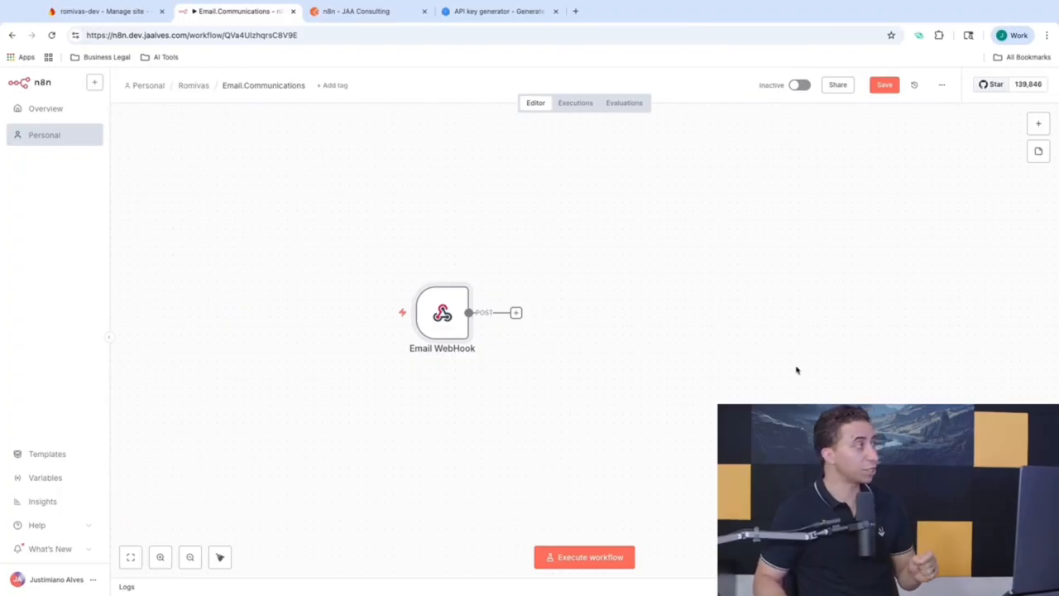
left_click(364, 11)
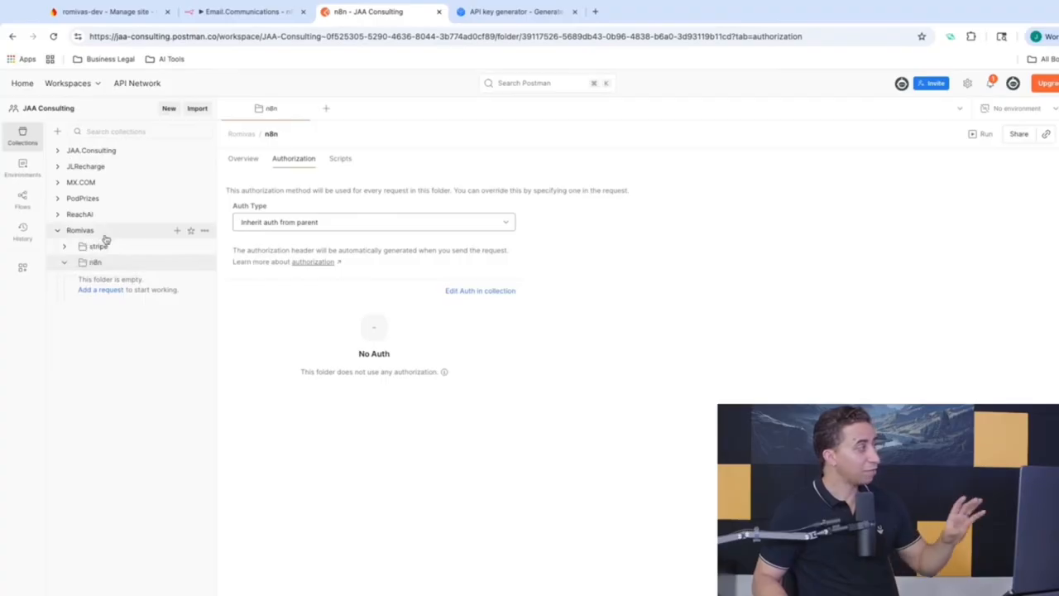
Step: Add a POST request named 'sign-up' to Postman's n8n folder
left_click(101, 290)
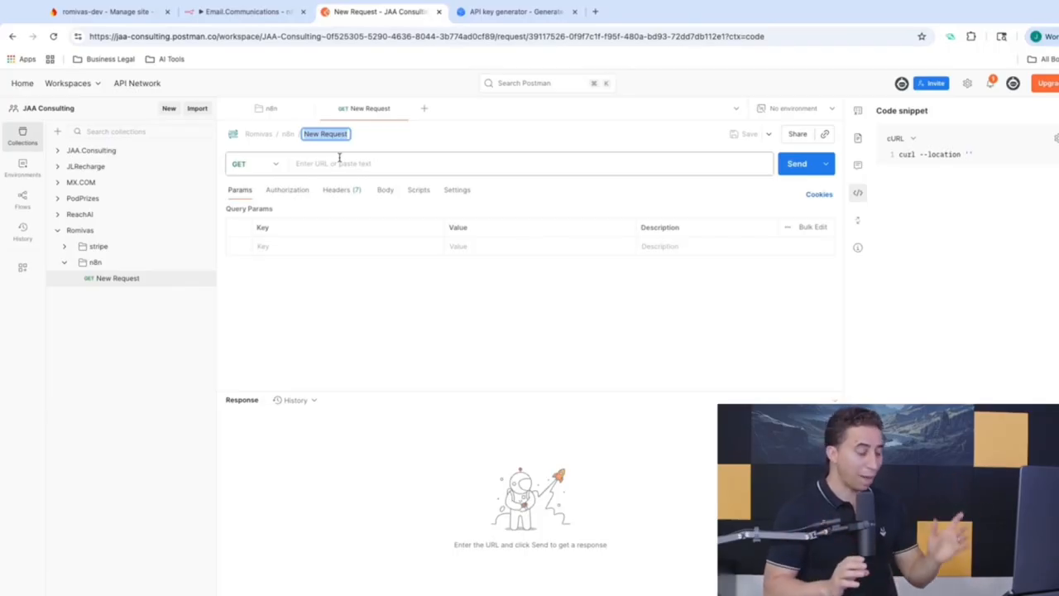
type("k")
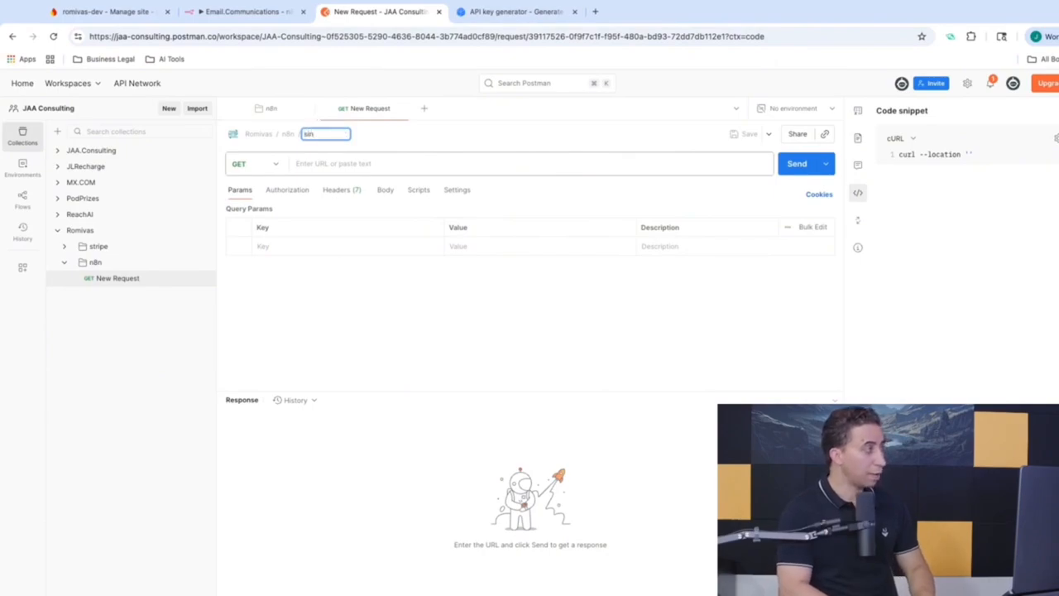
type("ign-up")
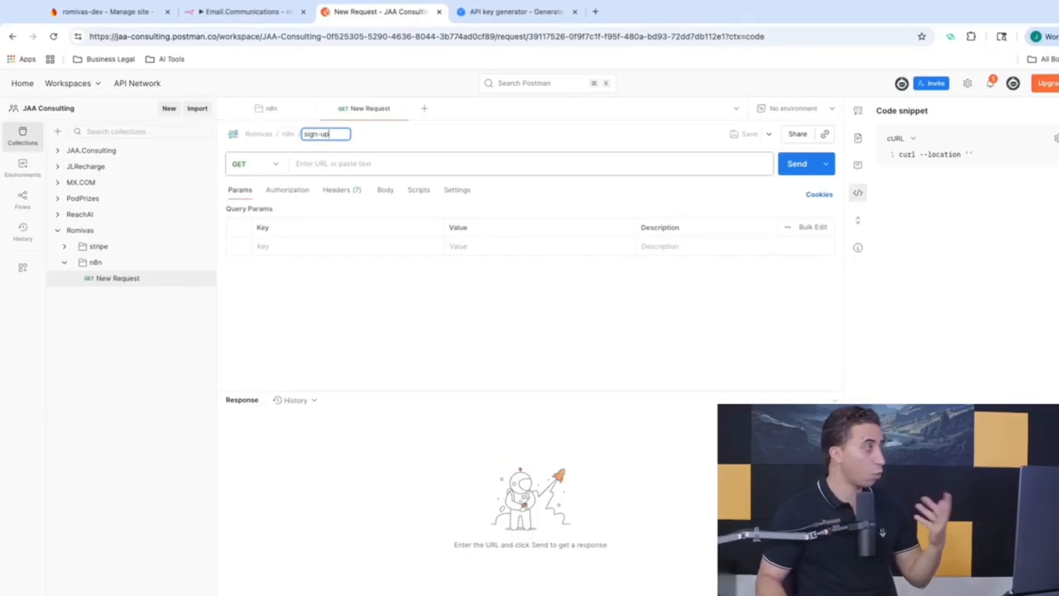
left_click(278, 166)
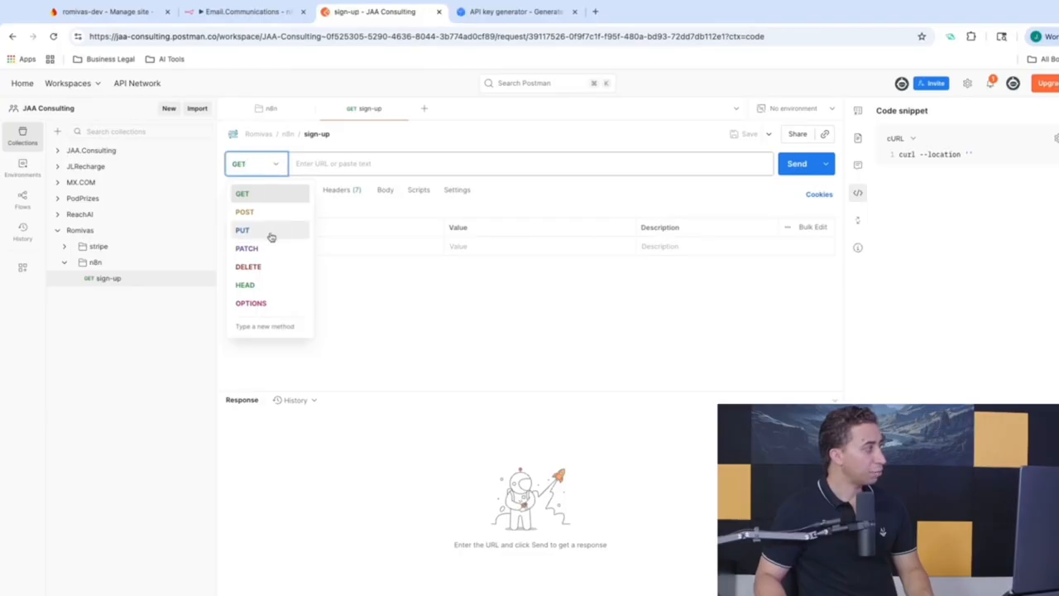
key("Escape")
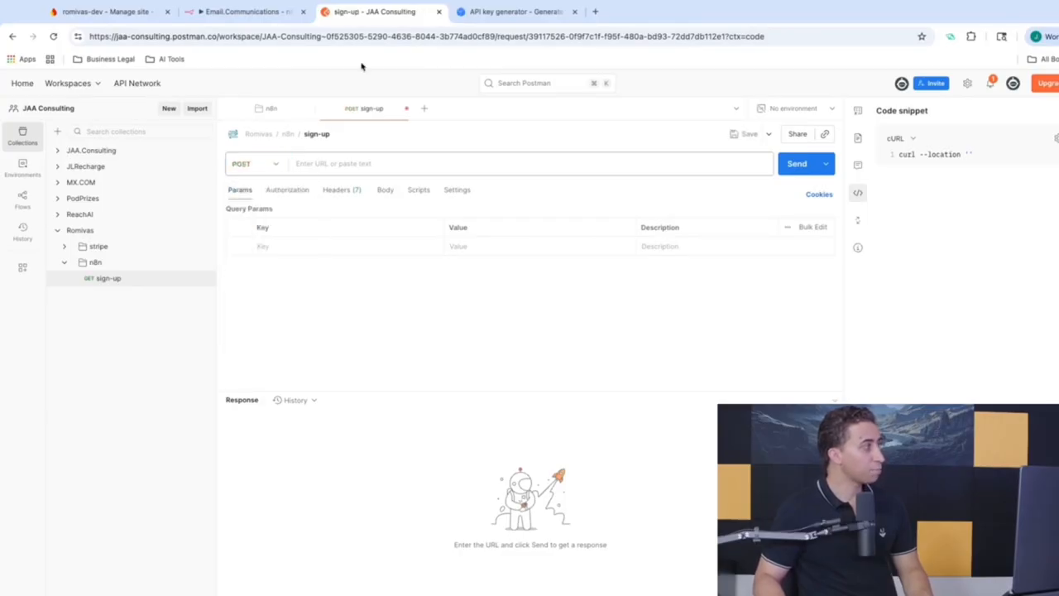
left_click(249, 12)
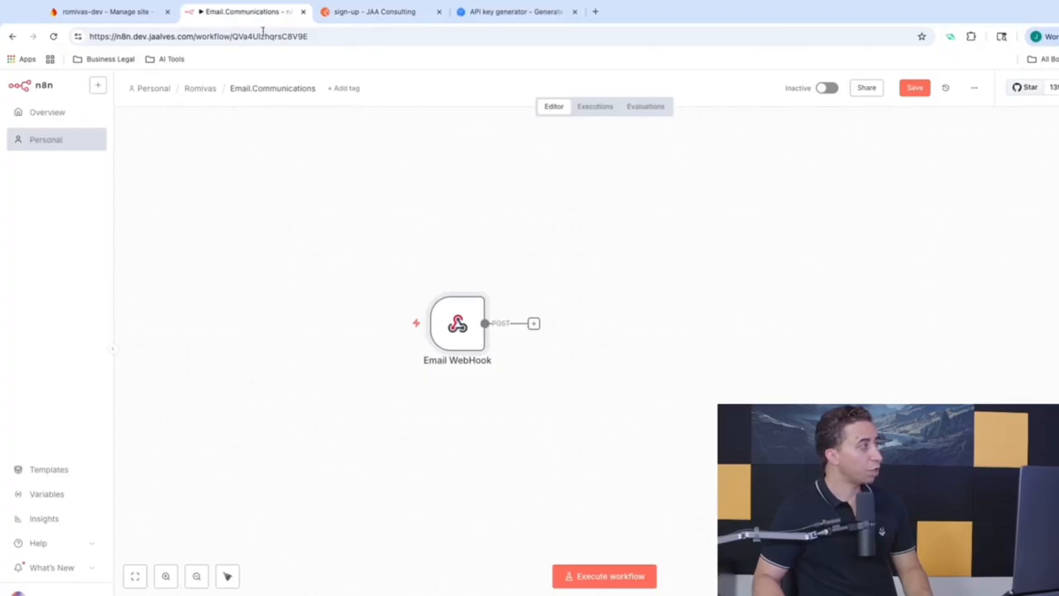
Step: Paste the n8n webhook-test/email URL into the sign-up request and have n8n listen for a test event
double_click(463, 331)
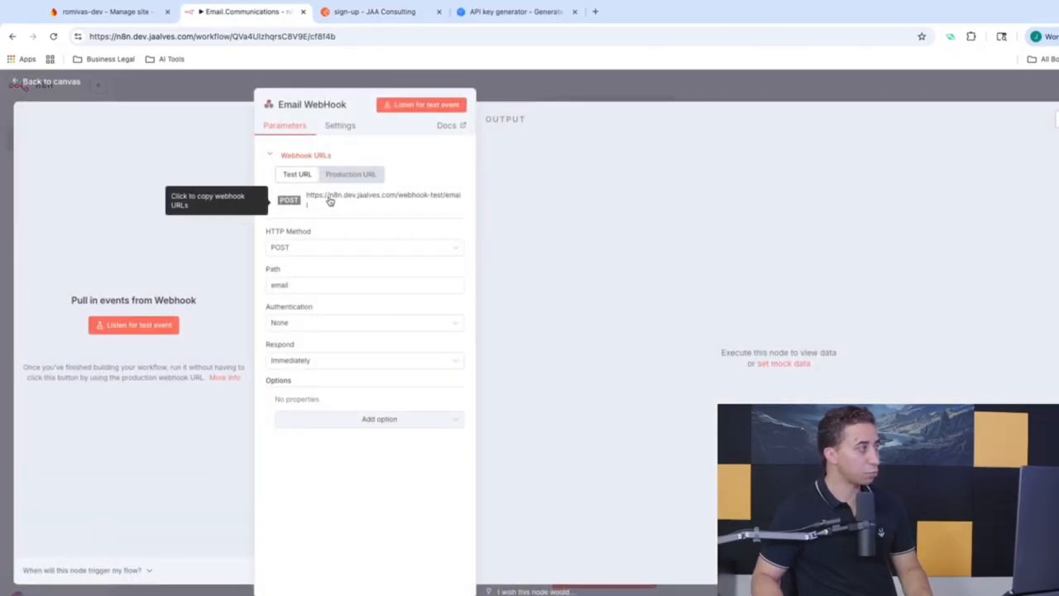
left_click(370, 11)
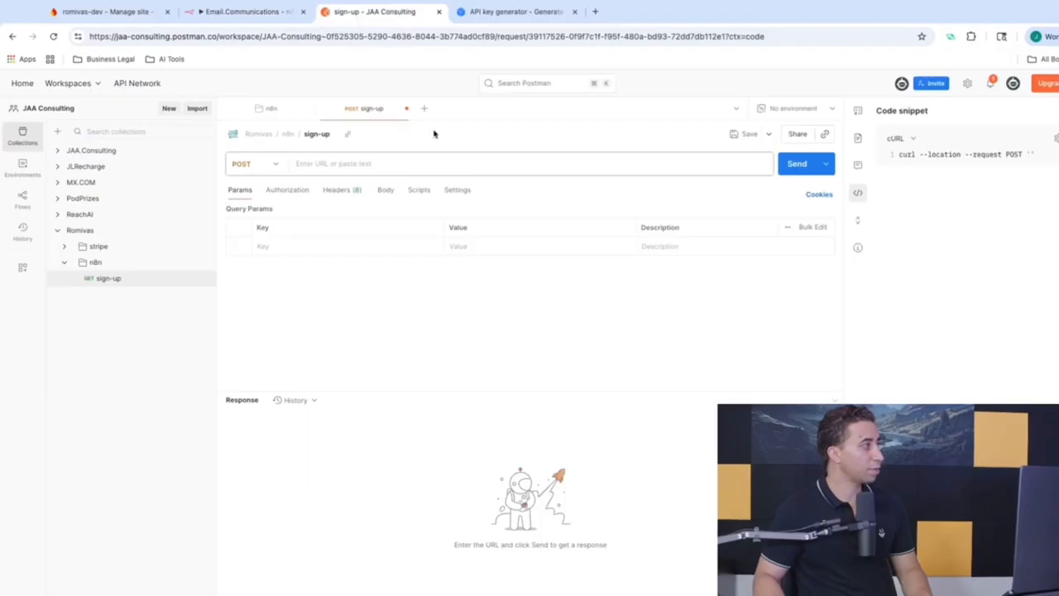
left_click(387, 163)
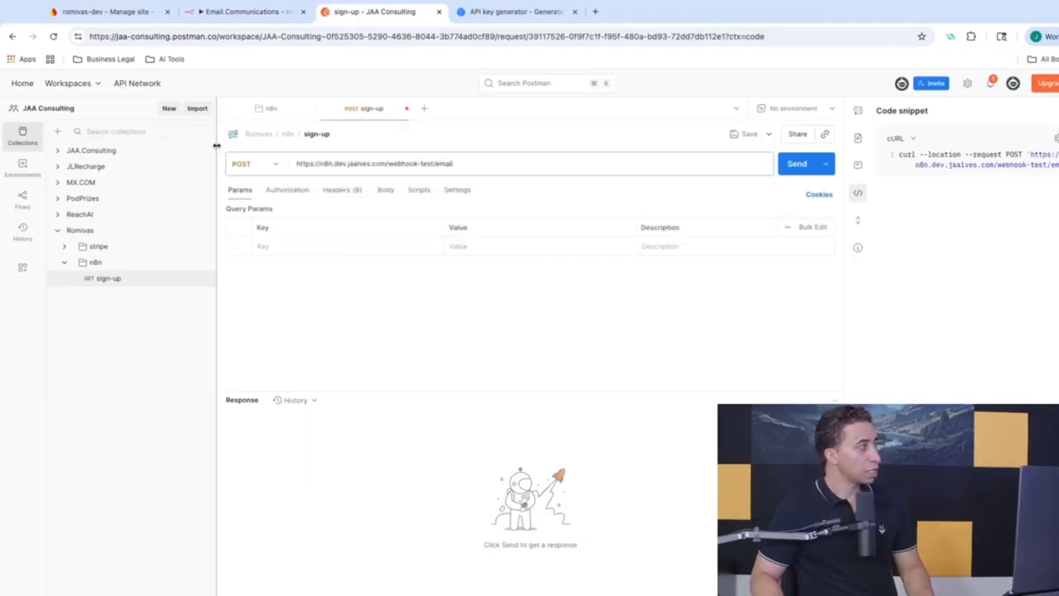
left_click(242, 12)
left_click(426, 106)
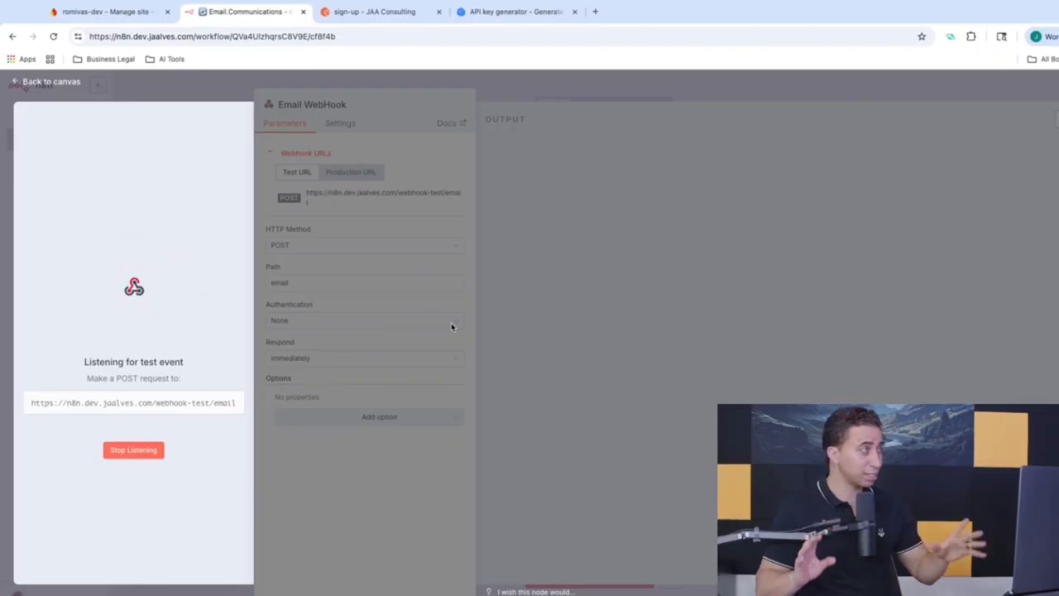
Step: Send the sign-up request, get 200 OK 'Workflow was started', and check the captured headers in n8n
left_click(372, 12)
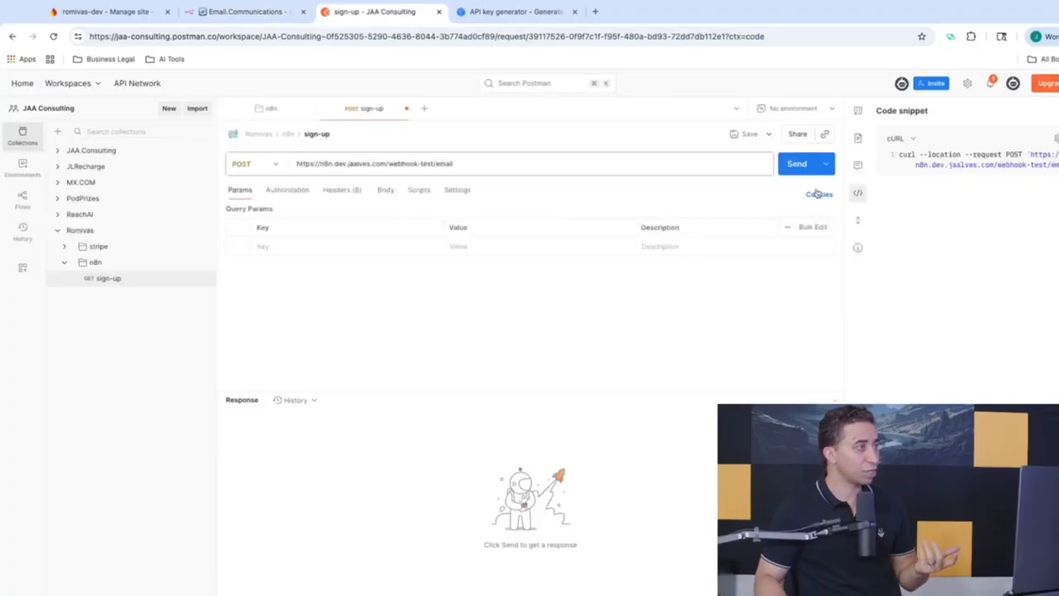
left_click(794, 165)
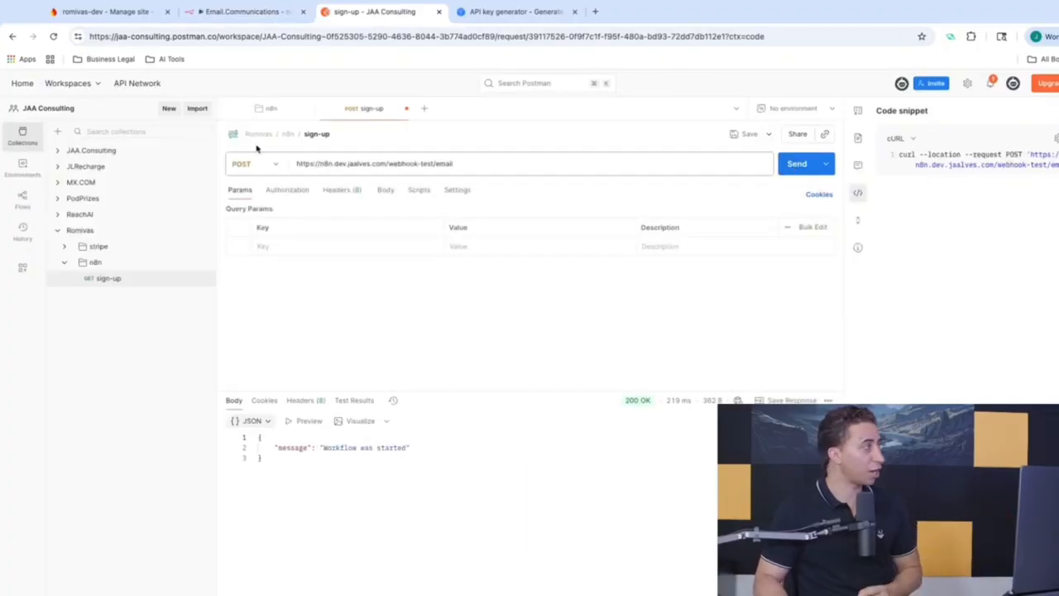
left_click(245, 14)
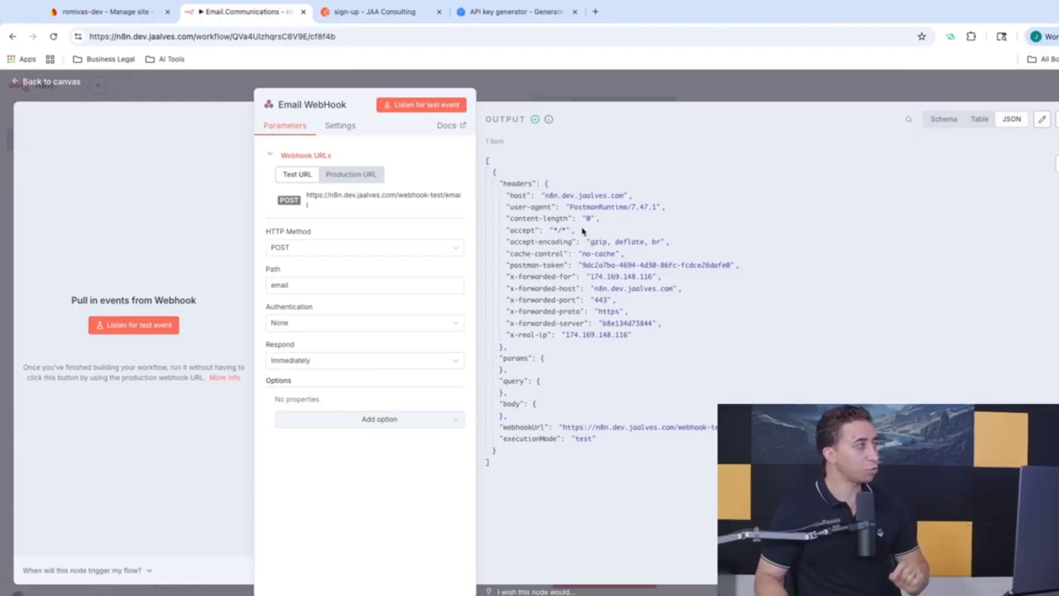
left_click(541, 89)
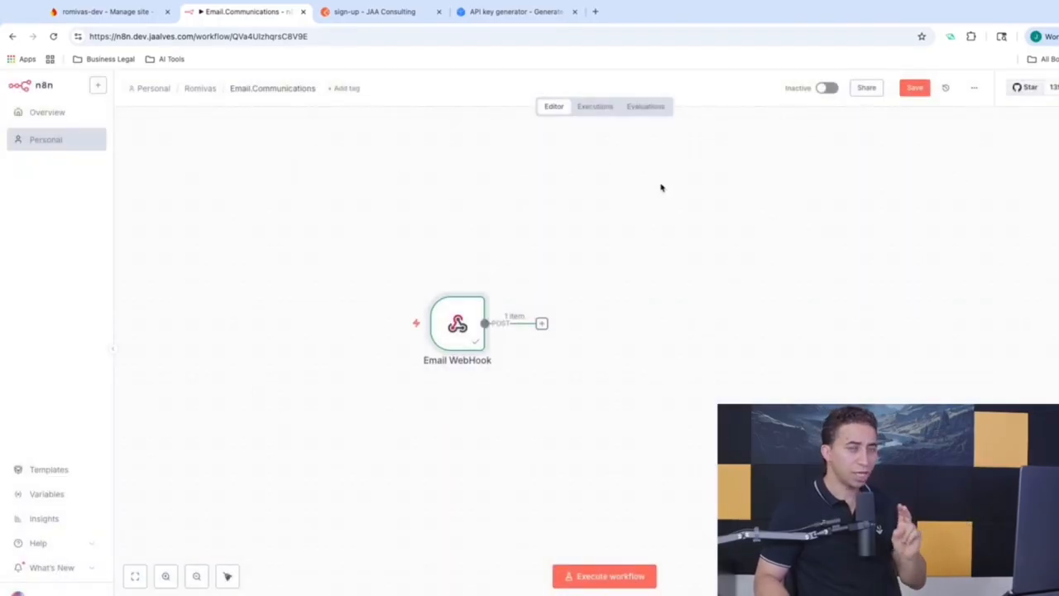
left_click(386, 14)
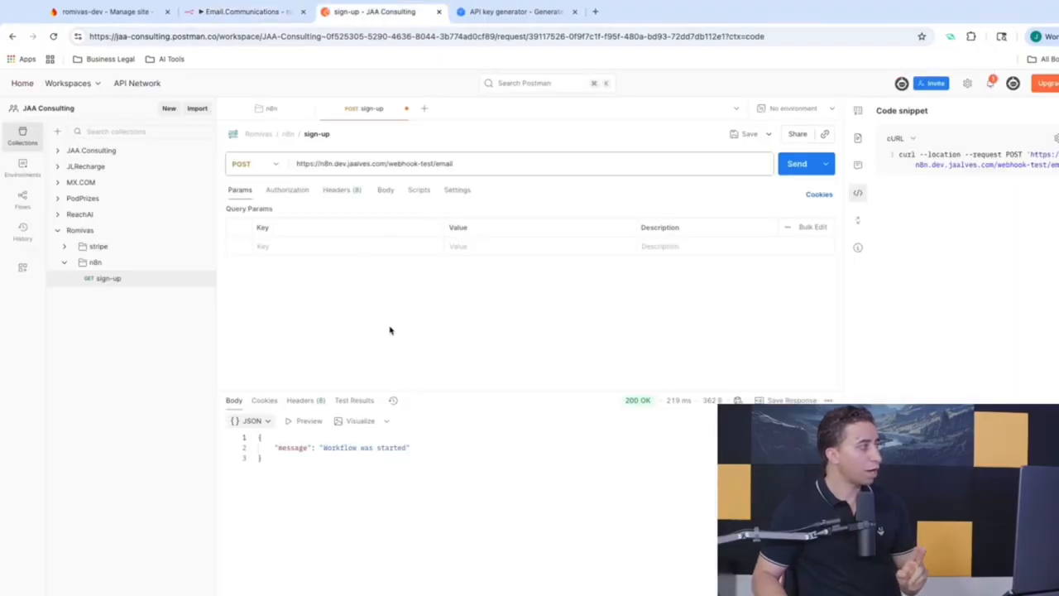
Step: Give the request a raw JSON body with userId 12234 and actioType sign-up, then send it, getting 404
left_click(386, 190)
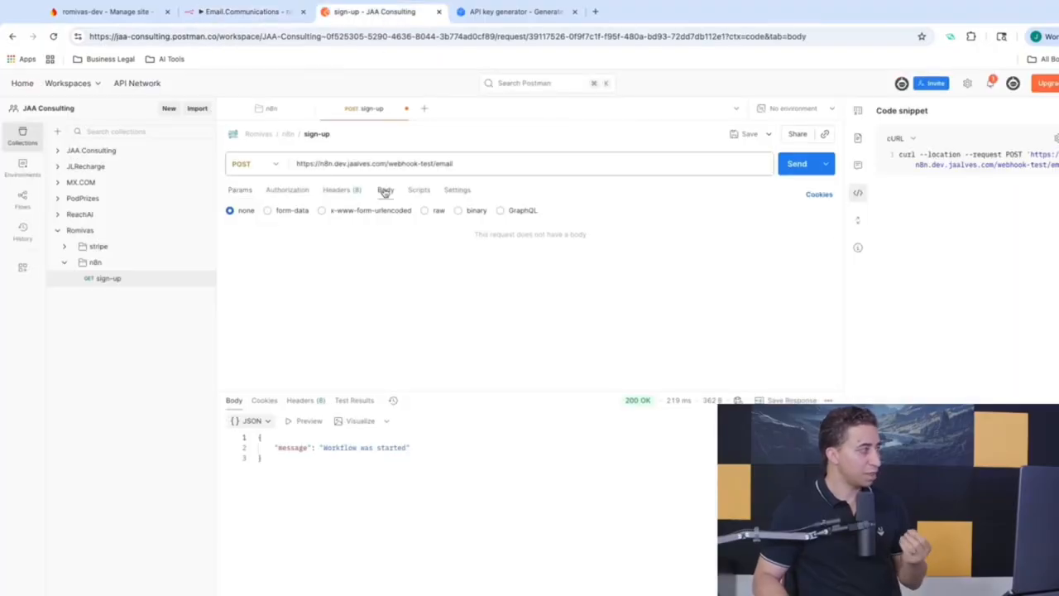
left_click(439, 211)
left_click(447, 268)
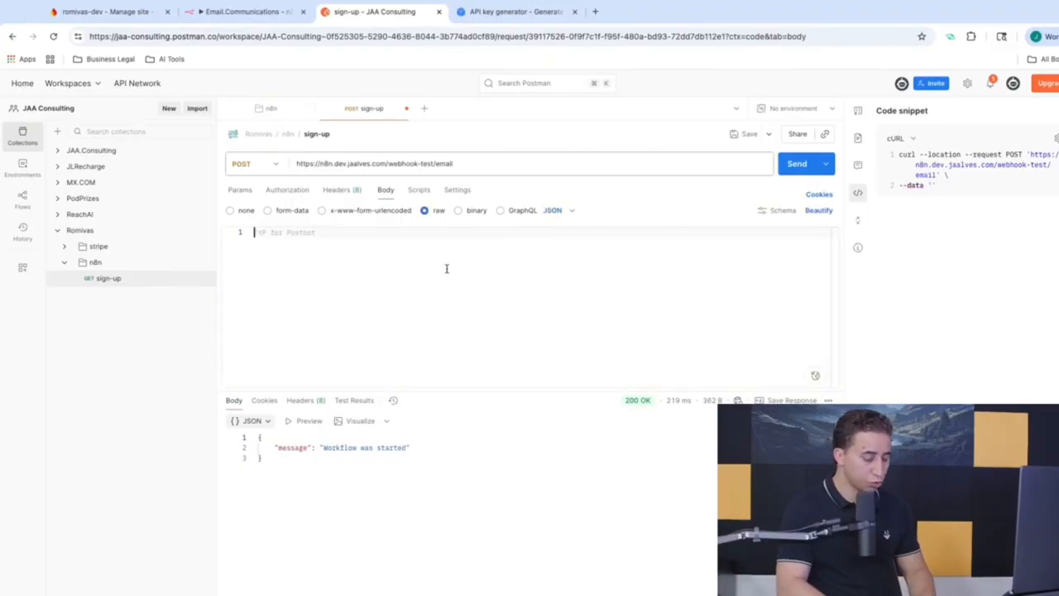
type("{")
key("Return")
type("\"")
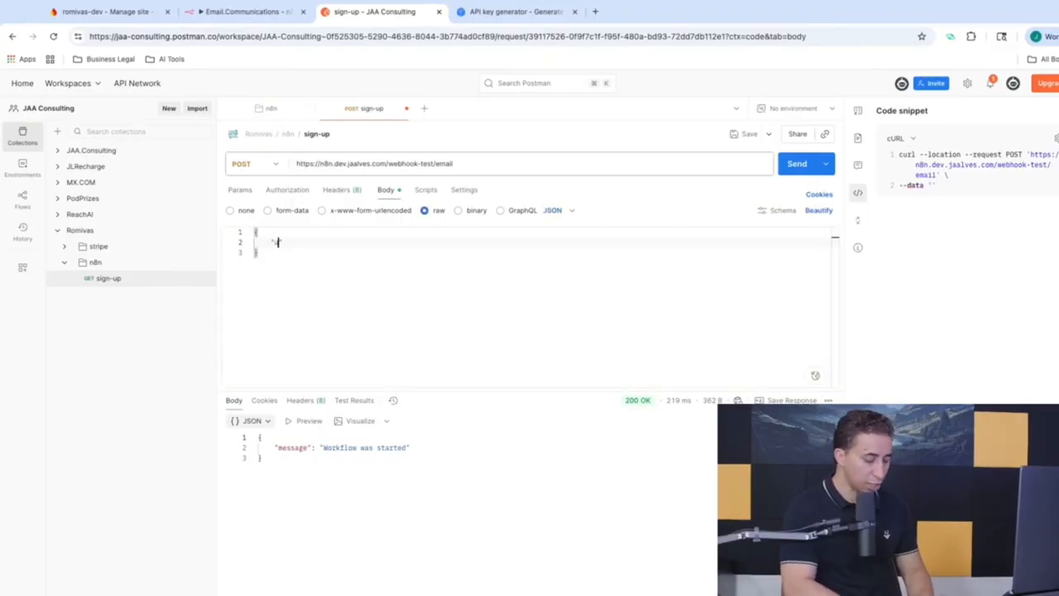
type("userId\"")
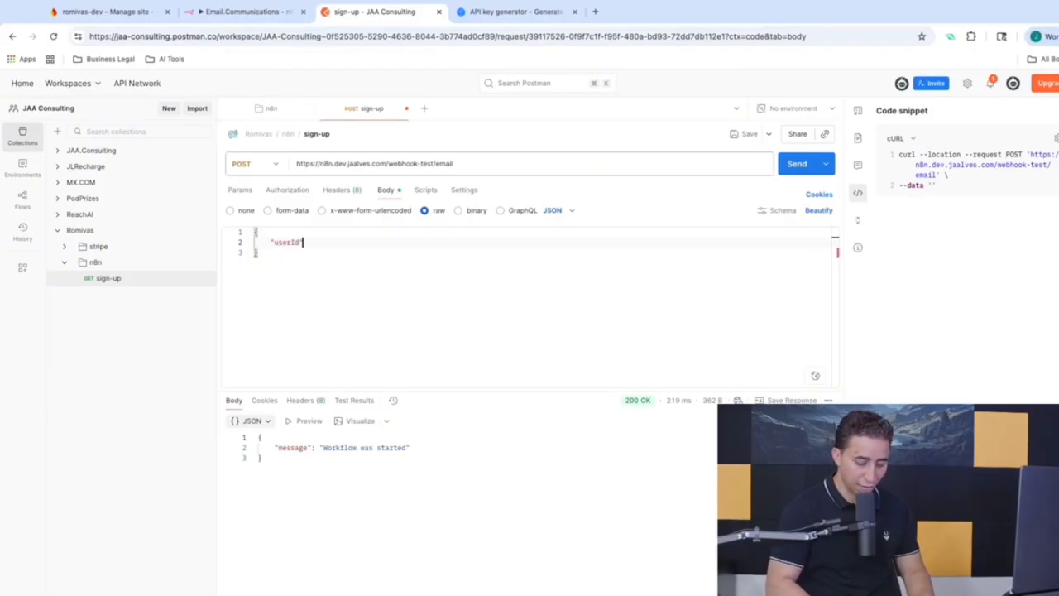
type(":\"12234\"")
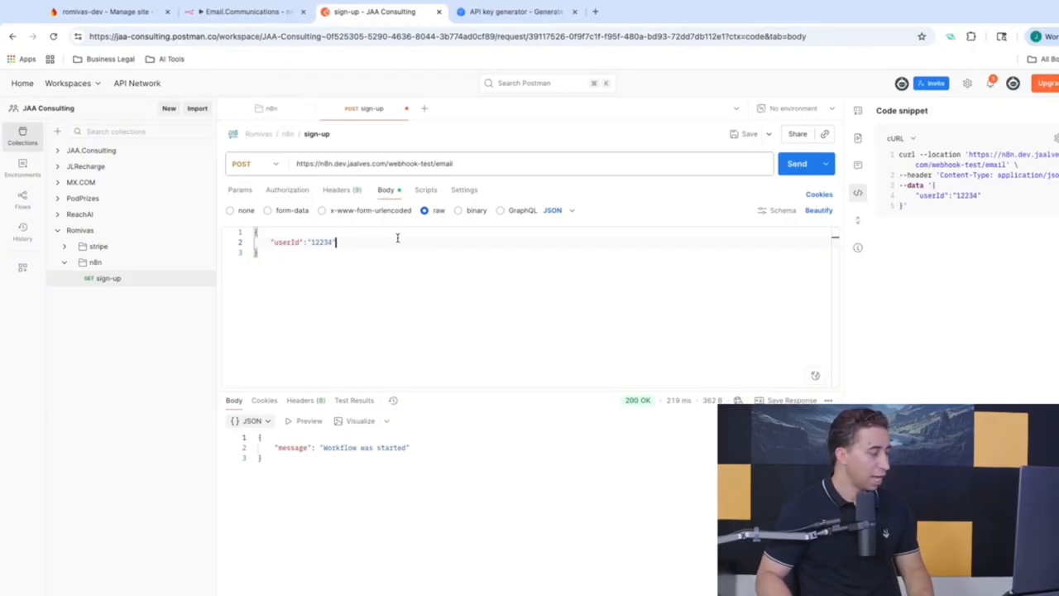
type(",")
key("Return")
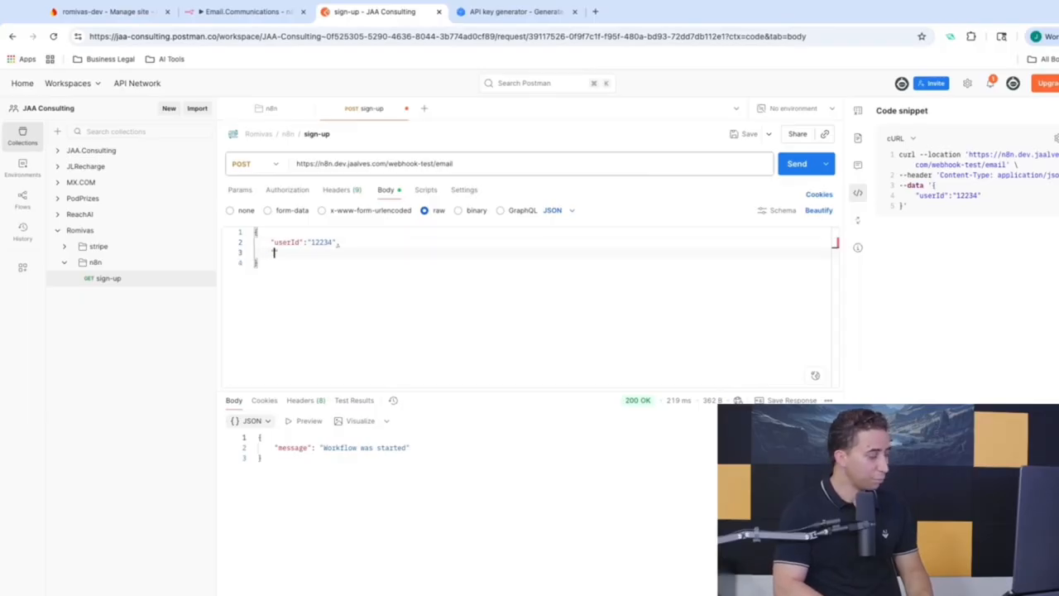
type("\"actio")
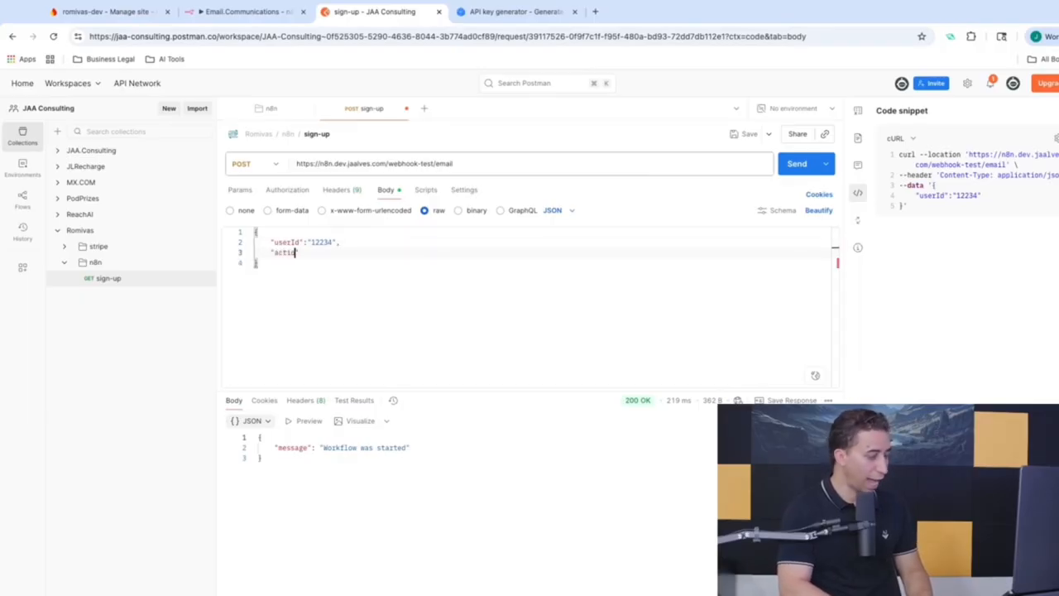
type("Type\"")
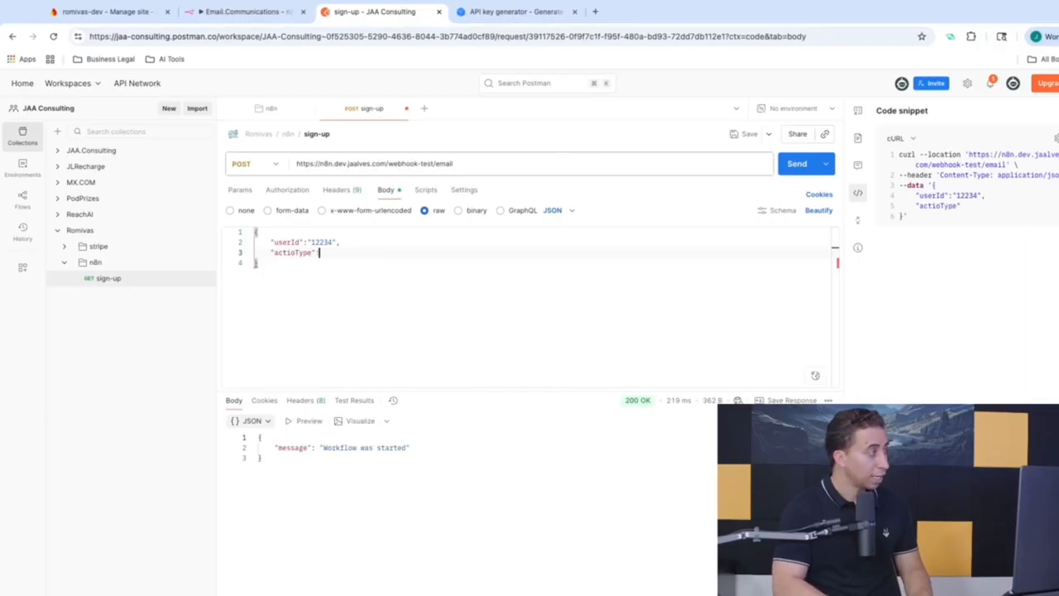
type(":\"")
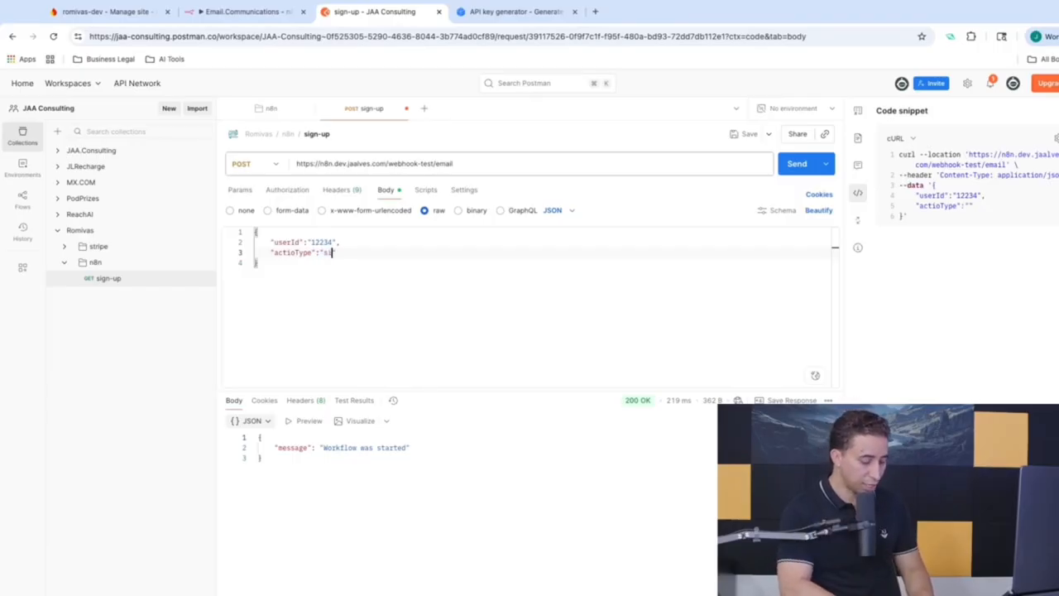
type("sign-up")
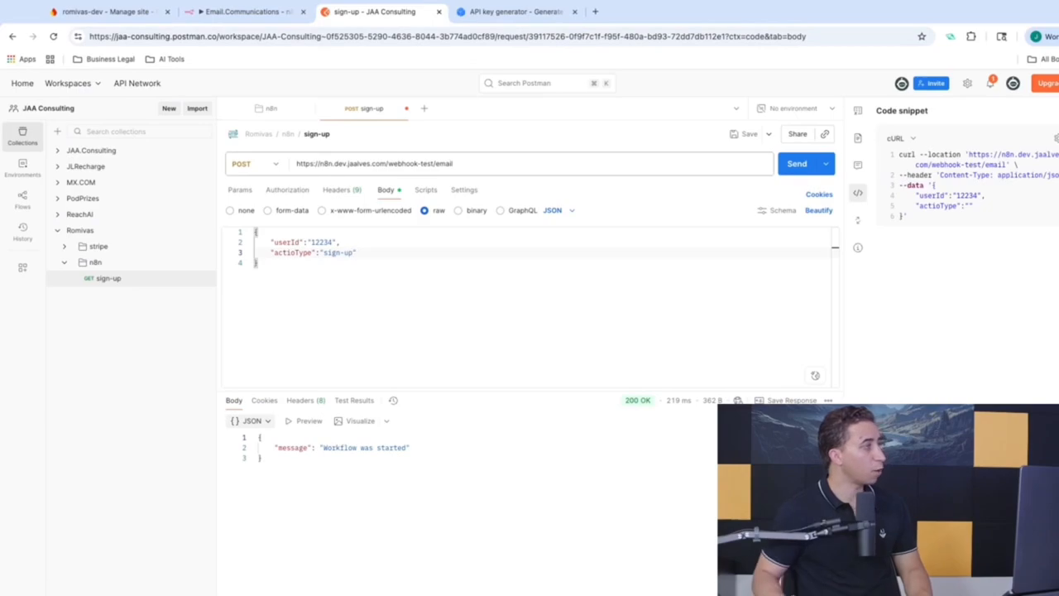
left_click(796, 163)
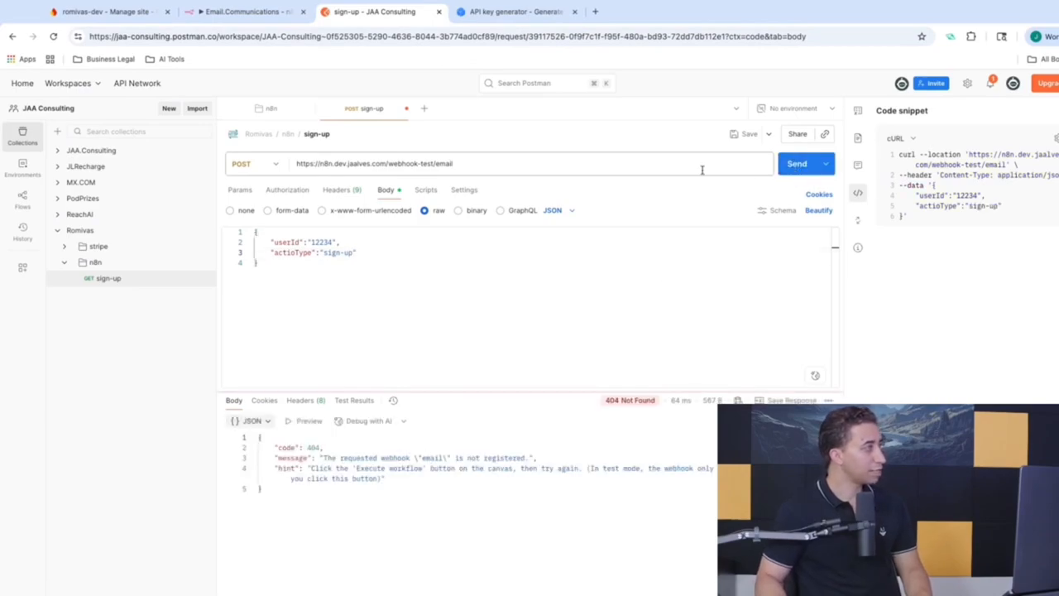
left_click(247, 13)
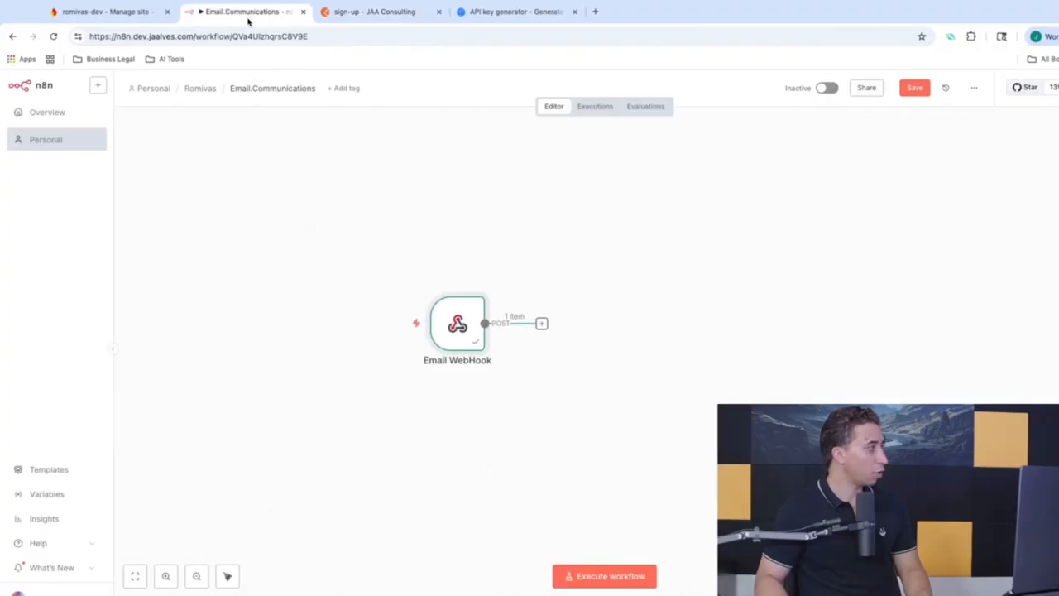
Step: Put the n8n webhook back into listening mode and resend the sign-up request
left_click(604, 575)
left_click(371, 15)
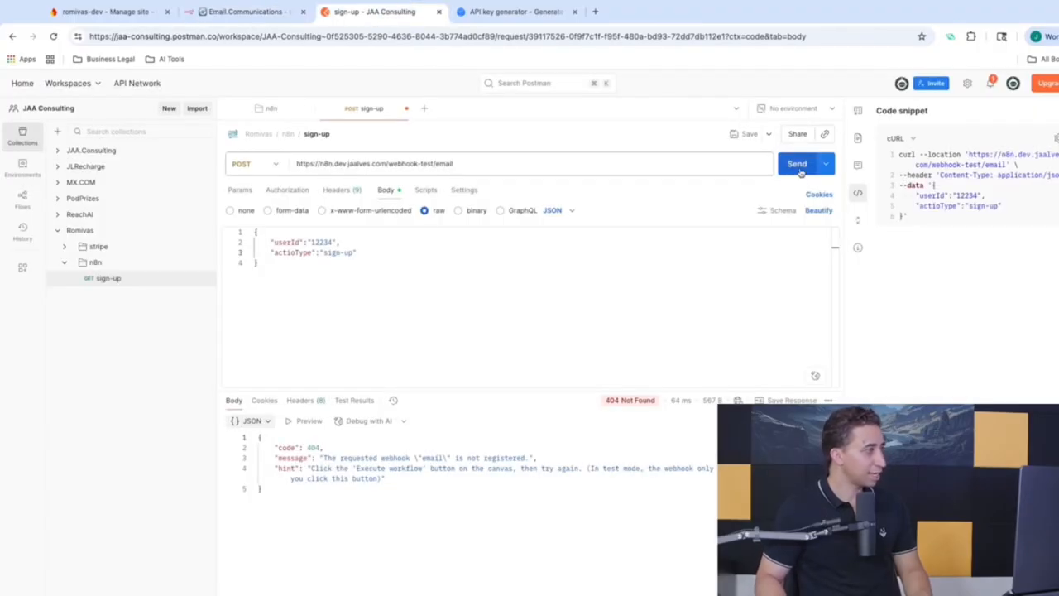
left_click(796, 164)
Step: Confirm the Email WebHook output includes the userId and actioType body, then reopen its settings
left_click(244, 13)
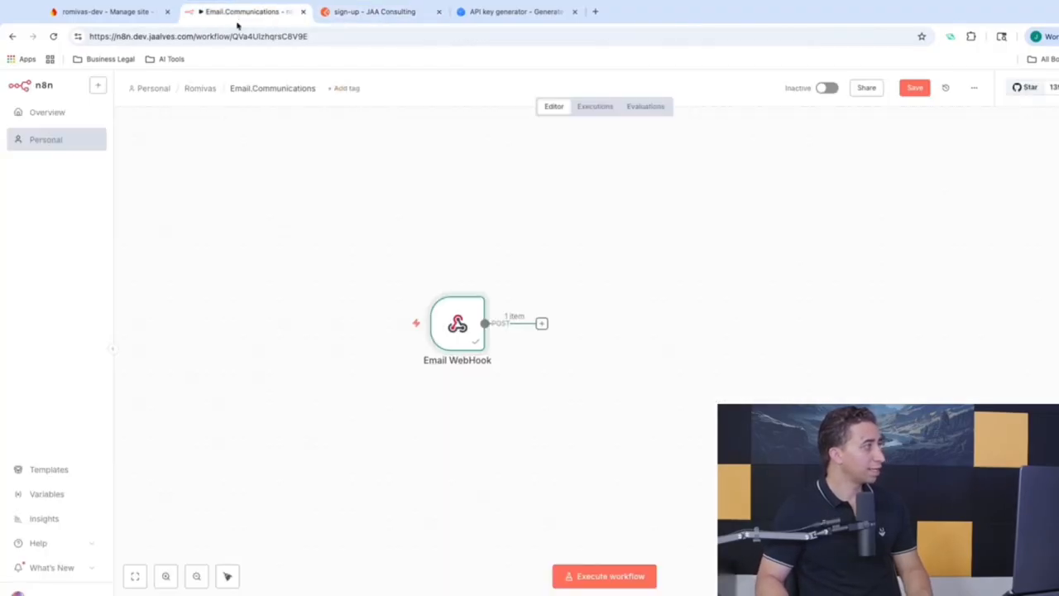
double_click(465, 337)
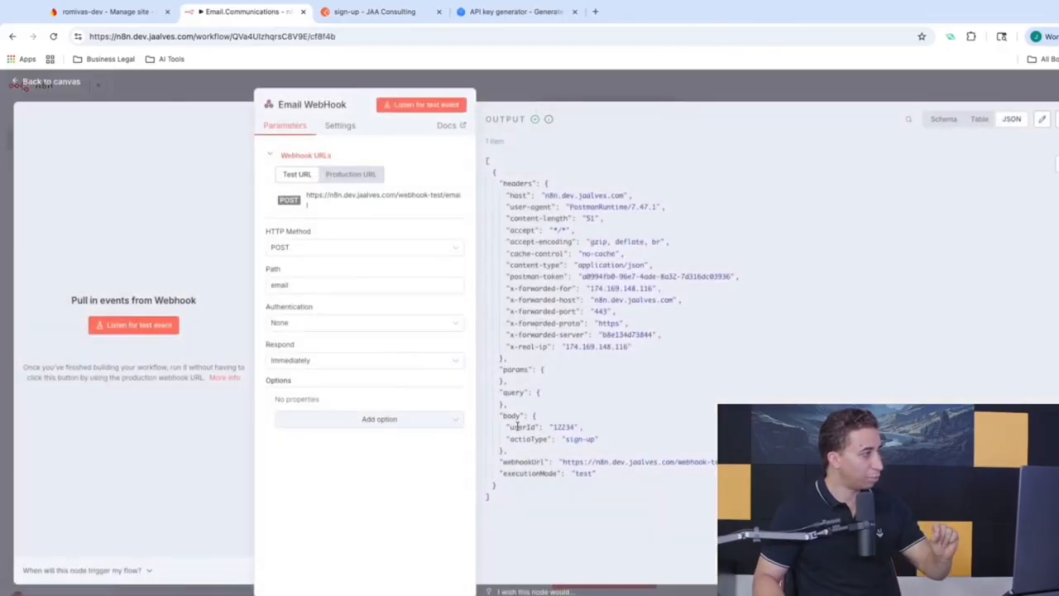
left_click_drag(503, 416, 509, 452)
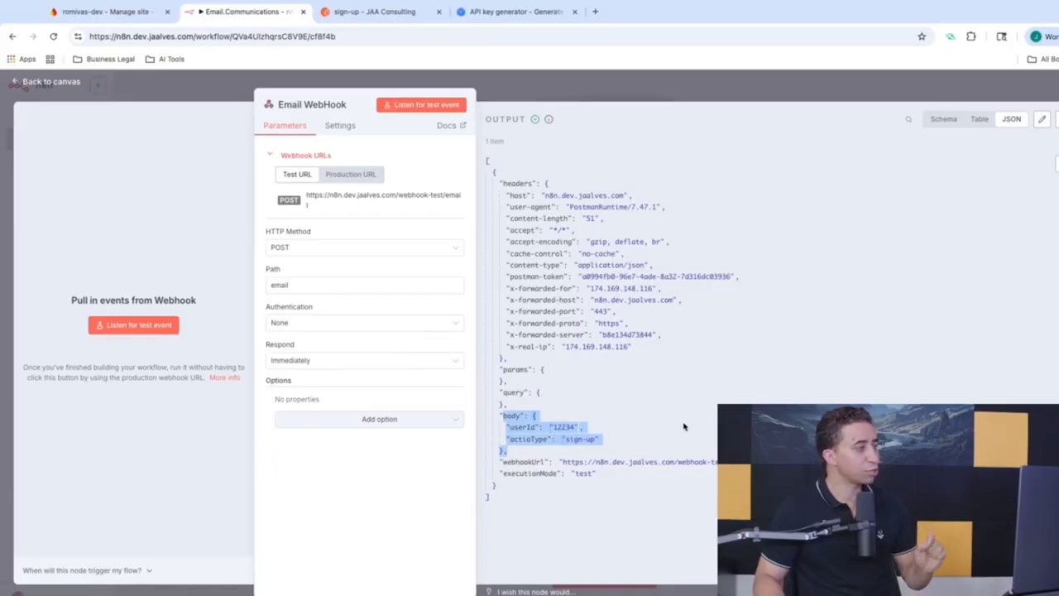
left_click(604, 80)
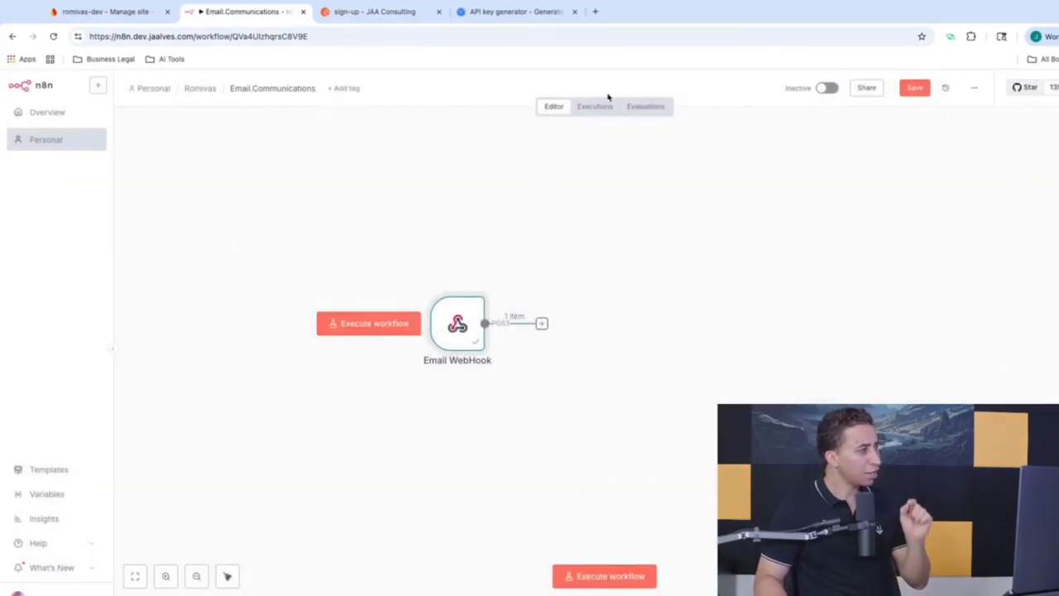
double_click(458, 322)
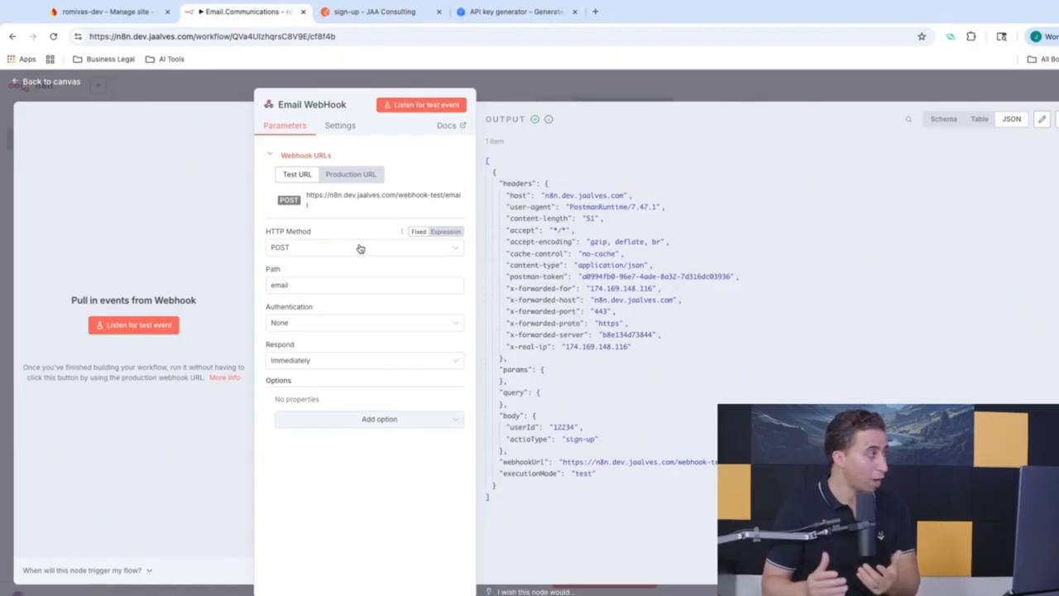
Step: Set the Email WebHook authentication to Header Auth and open the romivas.api credential for editing
left_click(339, 326)
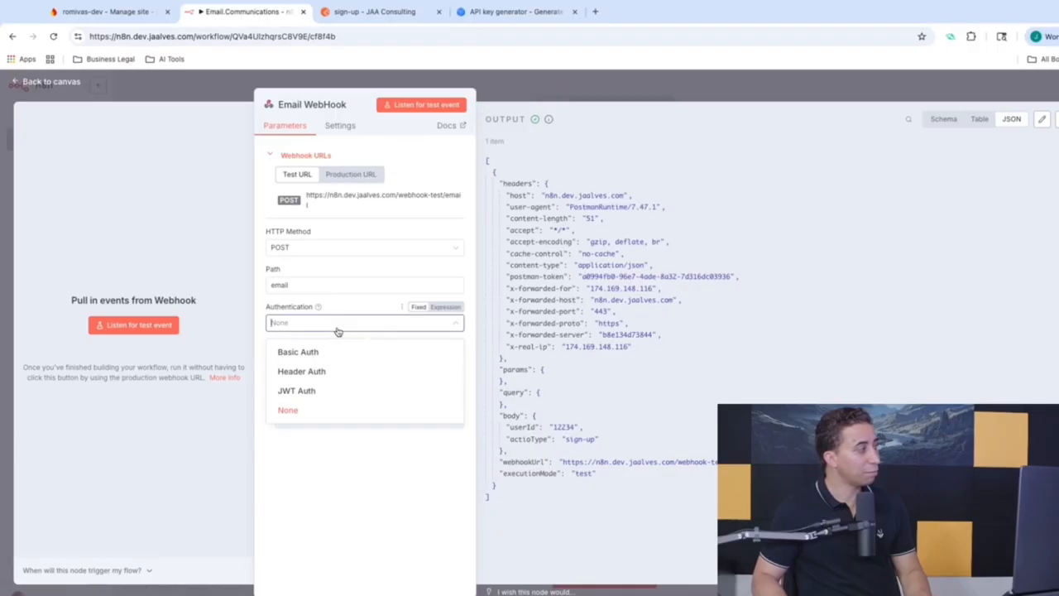
left_click(311, 373)
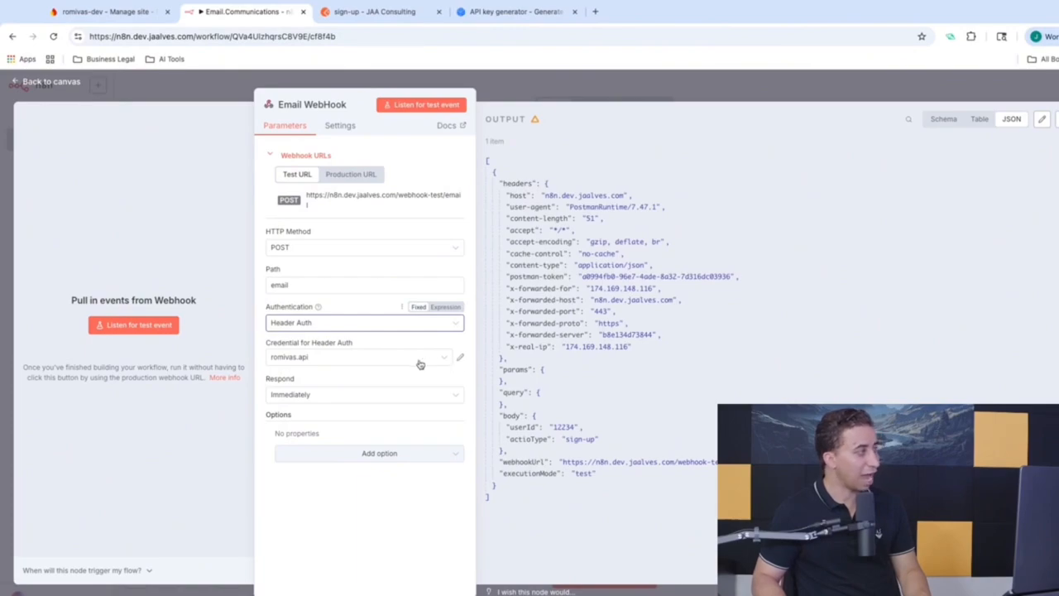
left_click(460, 359)
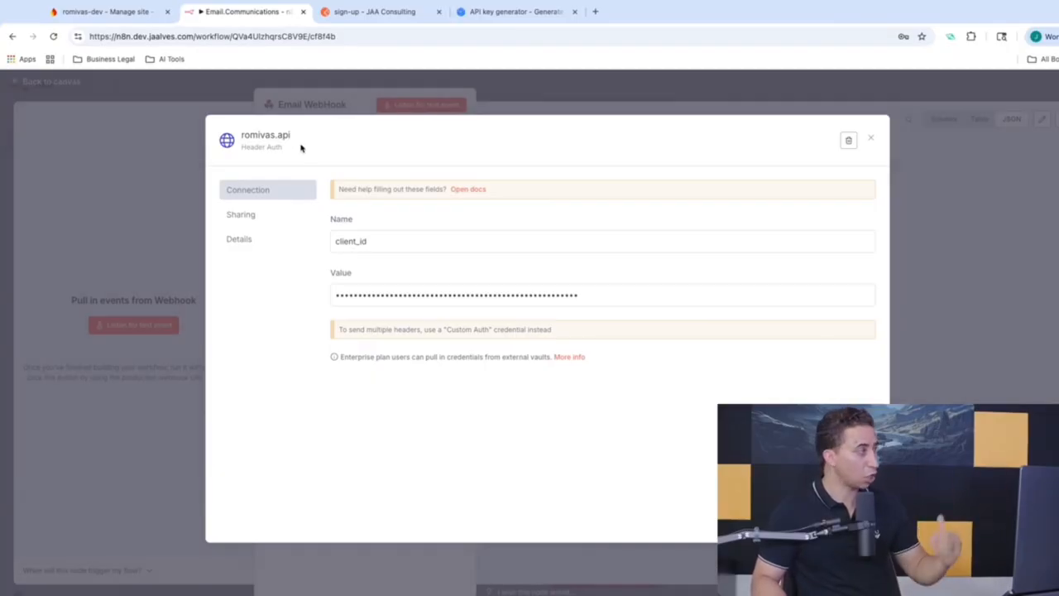
Step: Rename the credential's header from client_id to client_secrekey and copy the new name
double_click(349, 240)
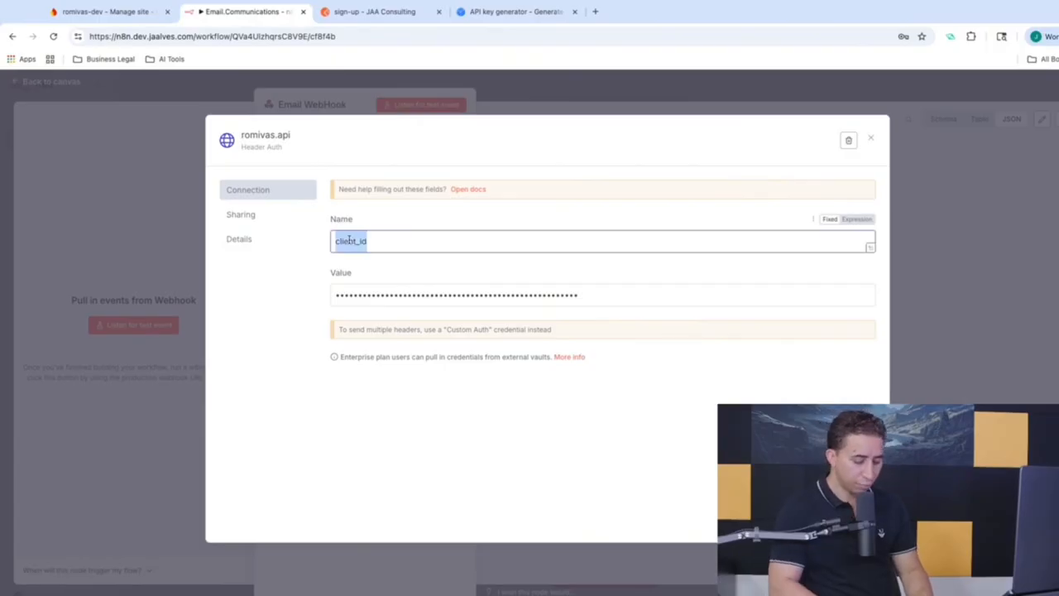
type("client_secret")
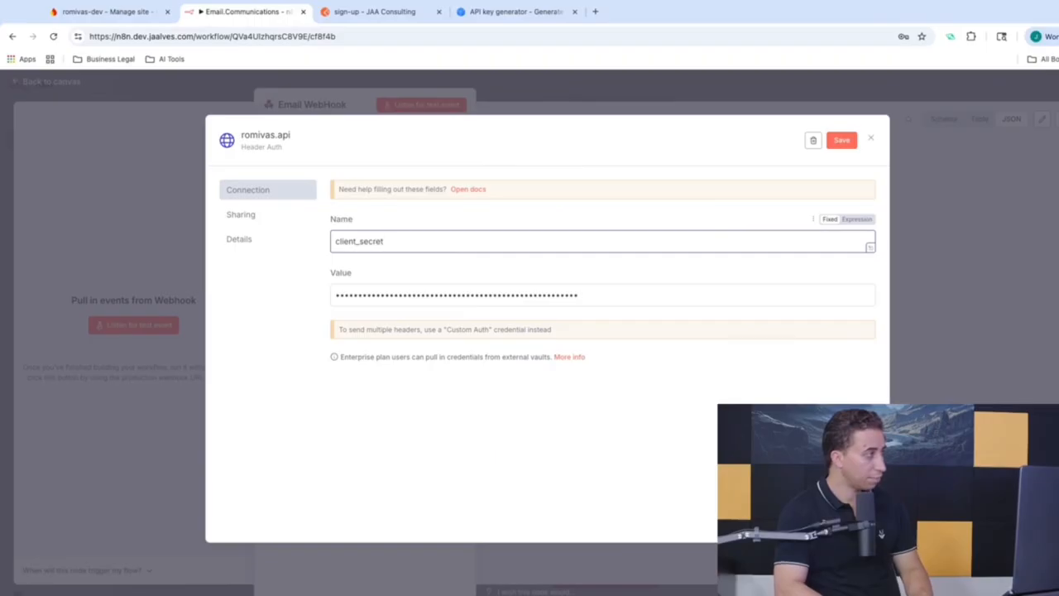
key("BackSpace")
type("key")
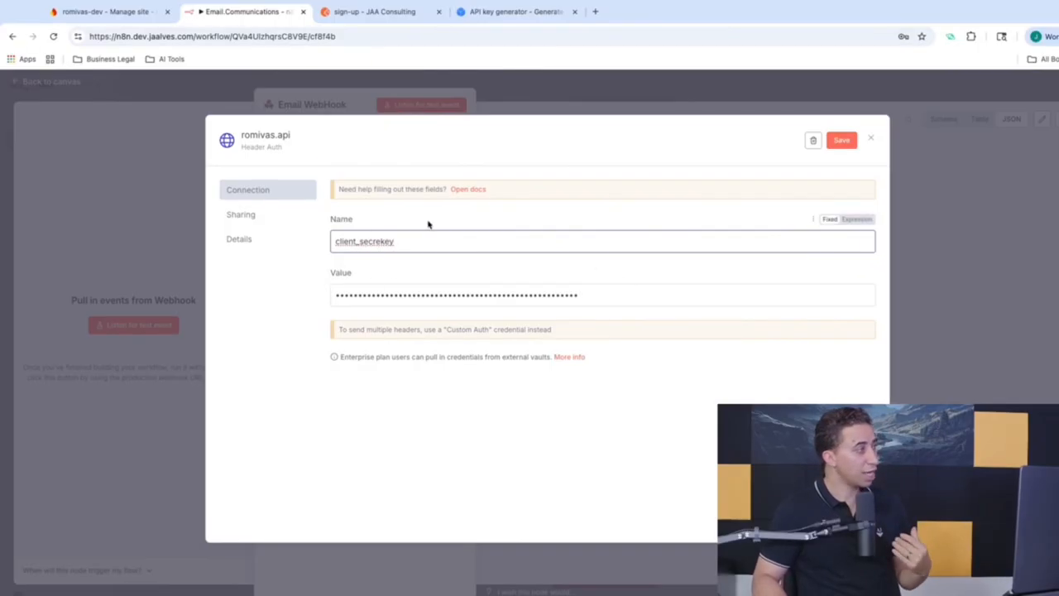
double_click(390, 241)
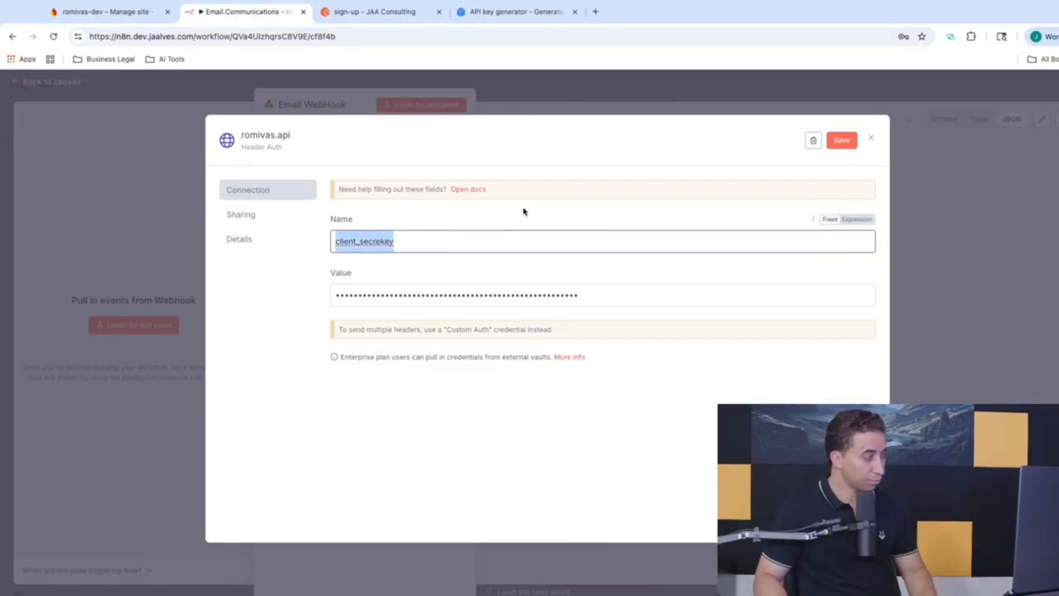
left_click(388, 20)
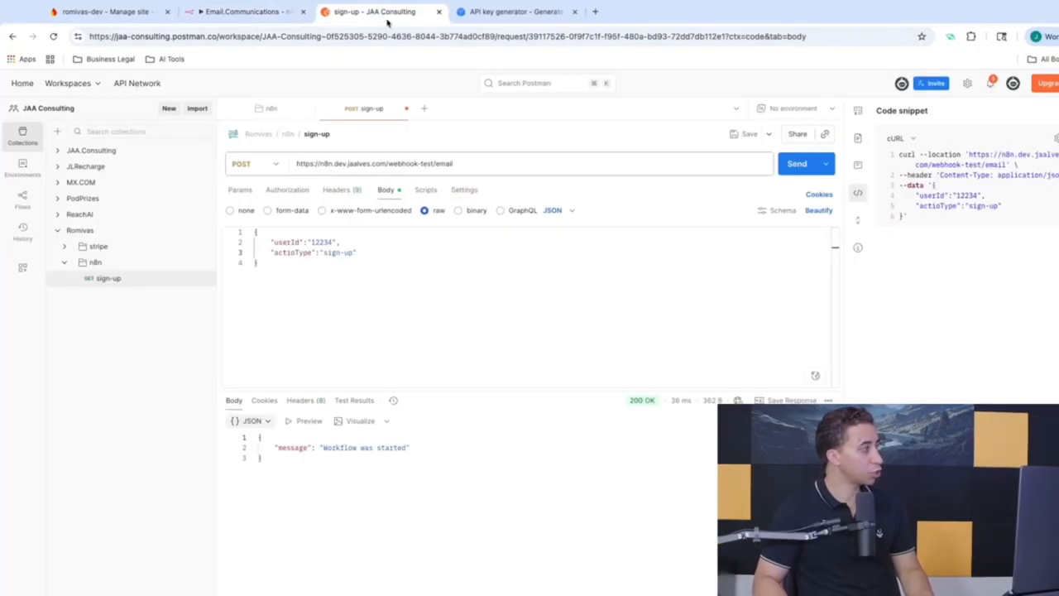
Step: Add a client_secrekey header key, value left empty, to the Postman sign-up request
left_click(287, 191)
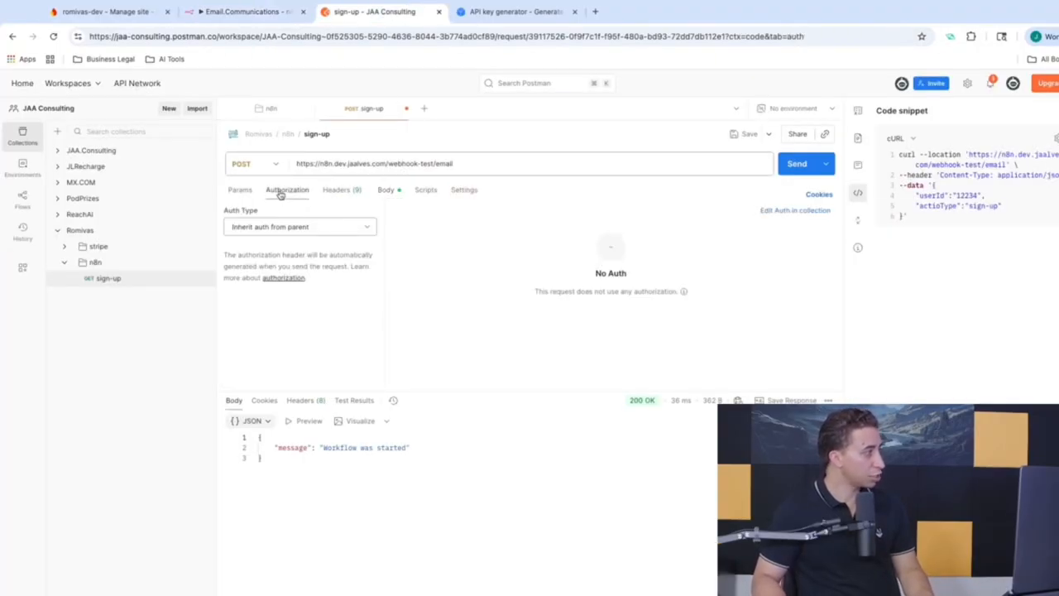
left_click(336, 191)
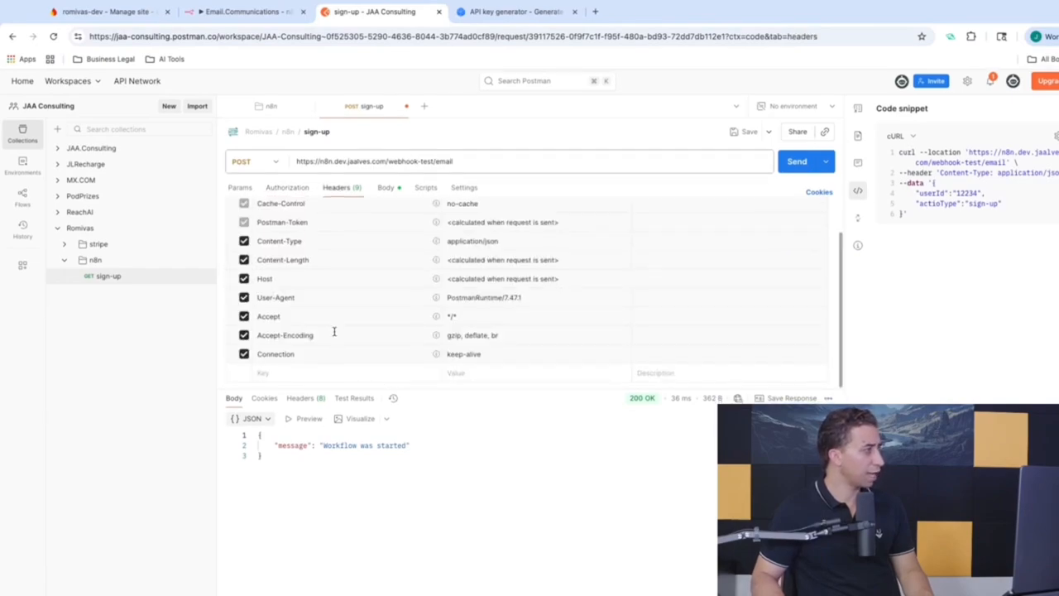
scroll(281, 378, "up", 1)
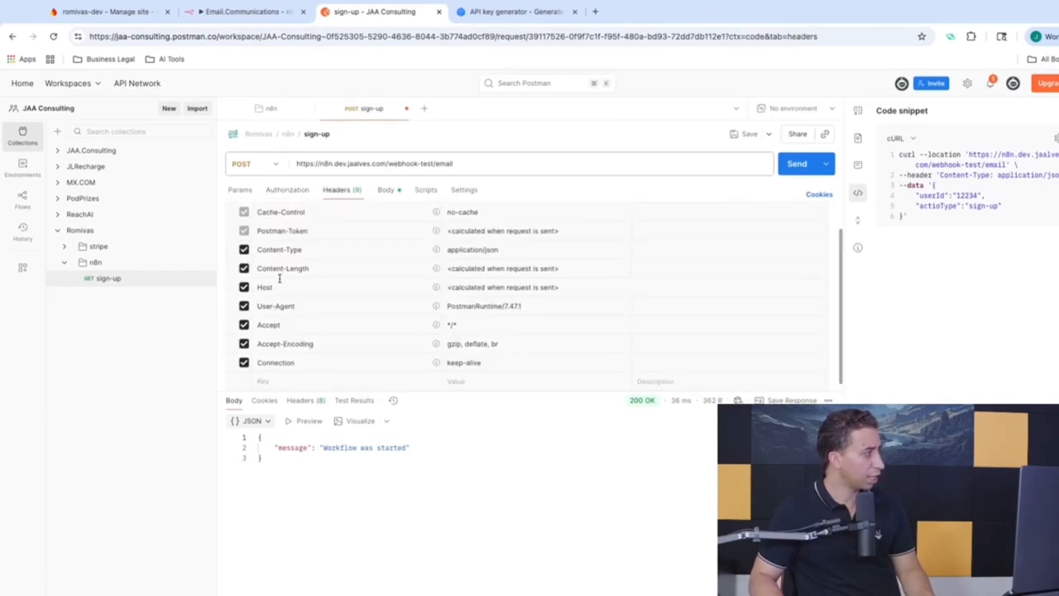
key("ctrl+v")
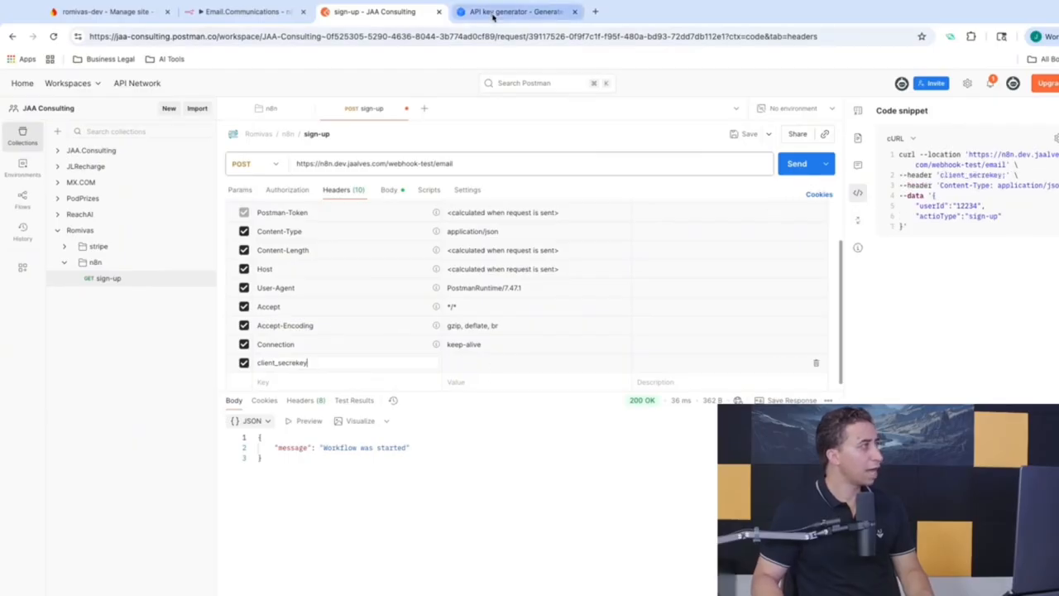
left_click(493, 14)
Step: Generate a fresh 128-bit API key on generate-random.org, copy it, and confirm the copy in a blank tab
left_click(538, 282)
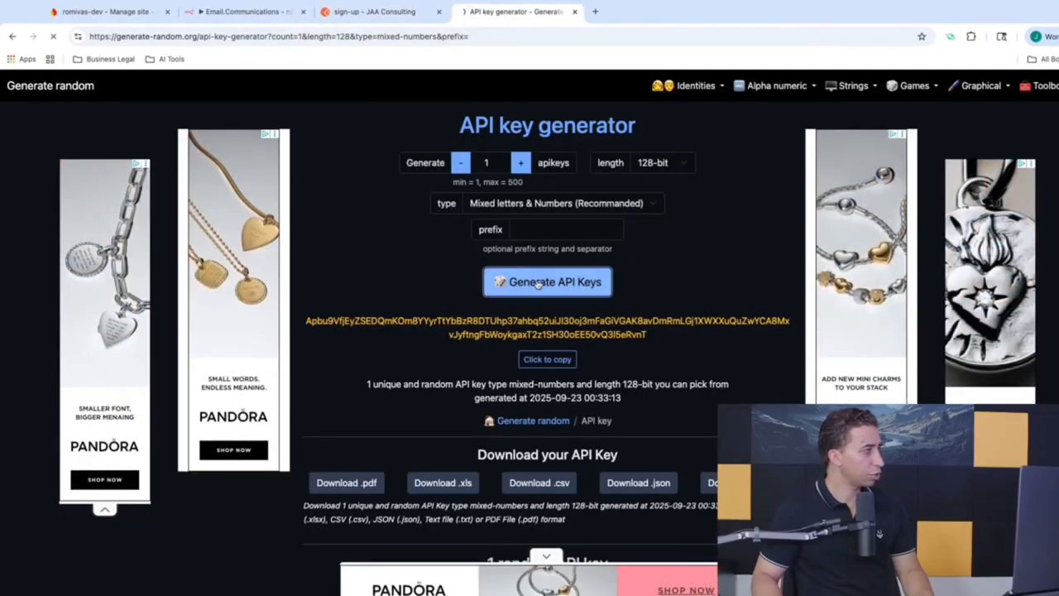
left_click(549, 363)
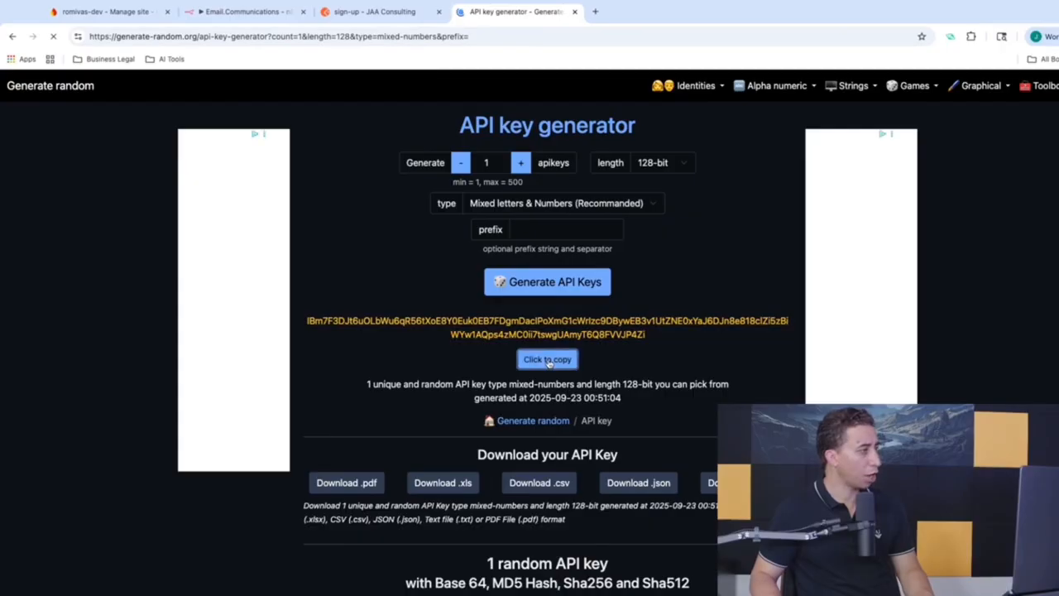
left_click(595, 11)
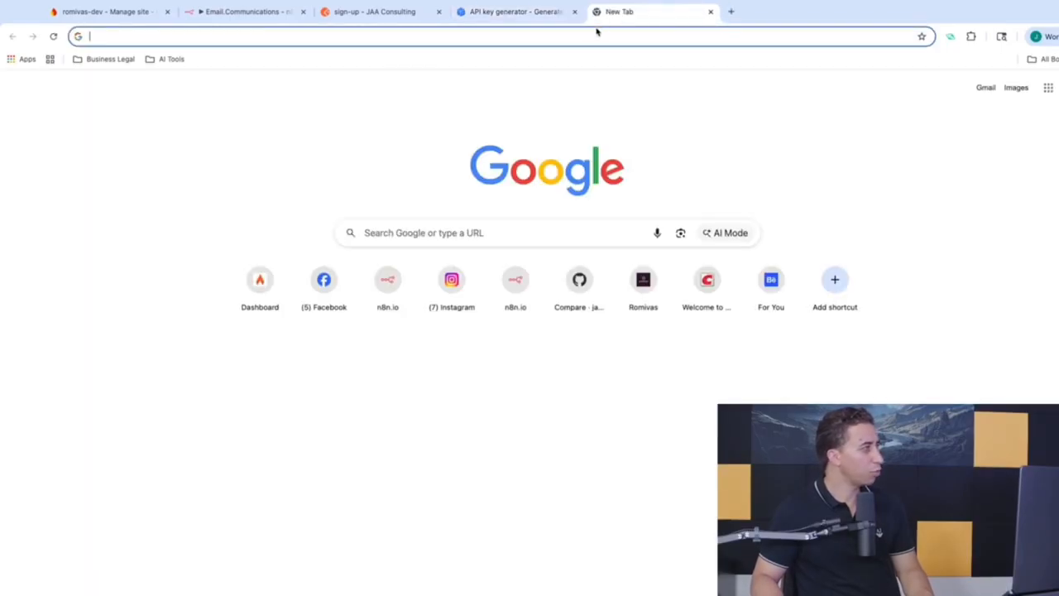
key("ctrl+v")
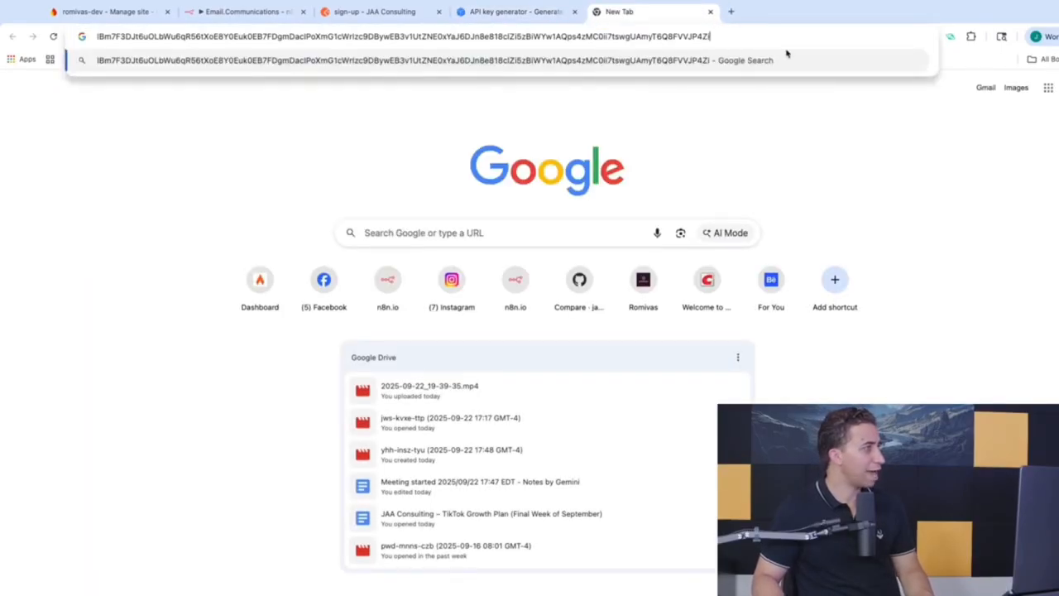
key("ctrl+a")
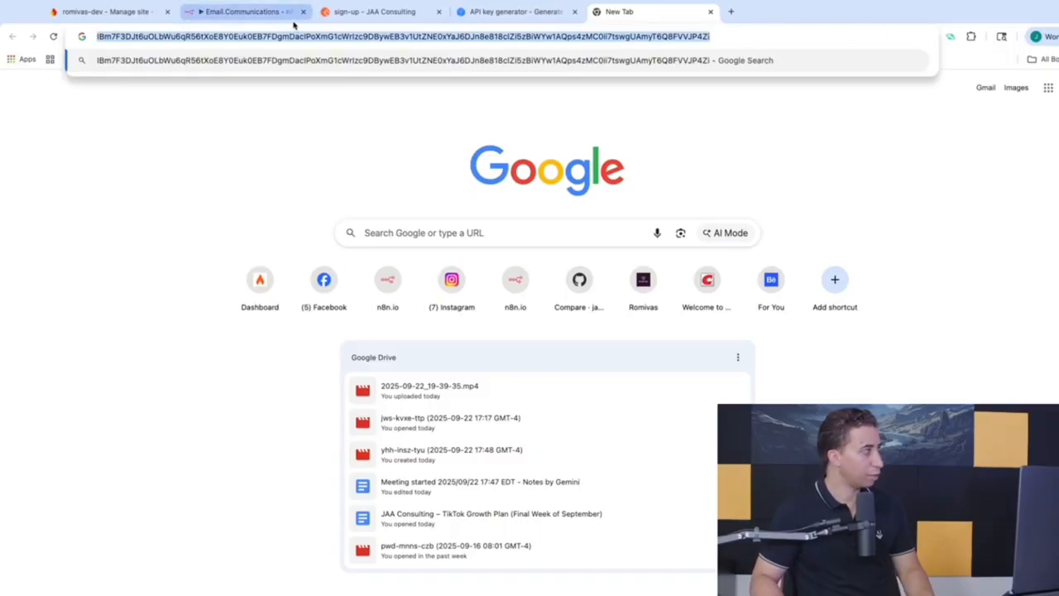
left_click(372, 12)
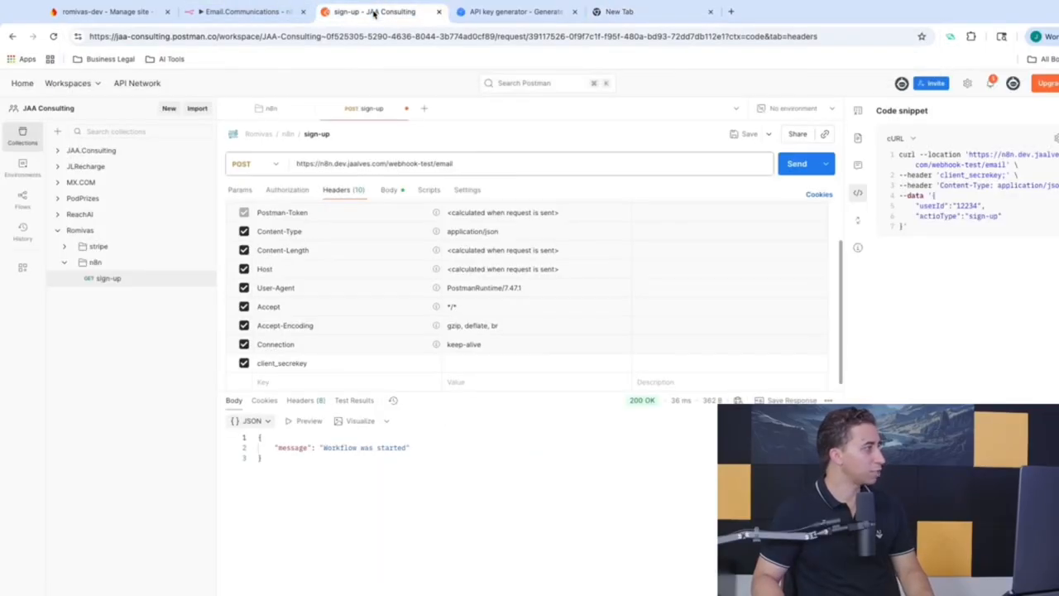
Step: Paste the generated key as the client_secrekey header value, save the sign-up request, and check the code snippet
left_click(474, 360)
key("ctrl+v")
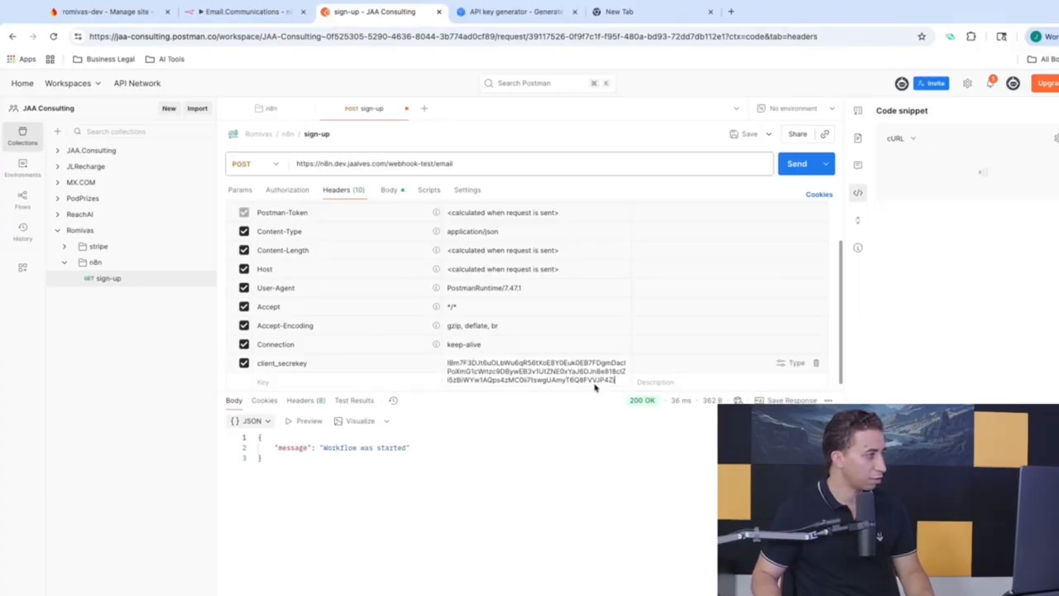
left_click(752, 135)
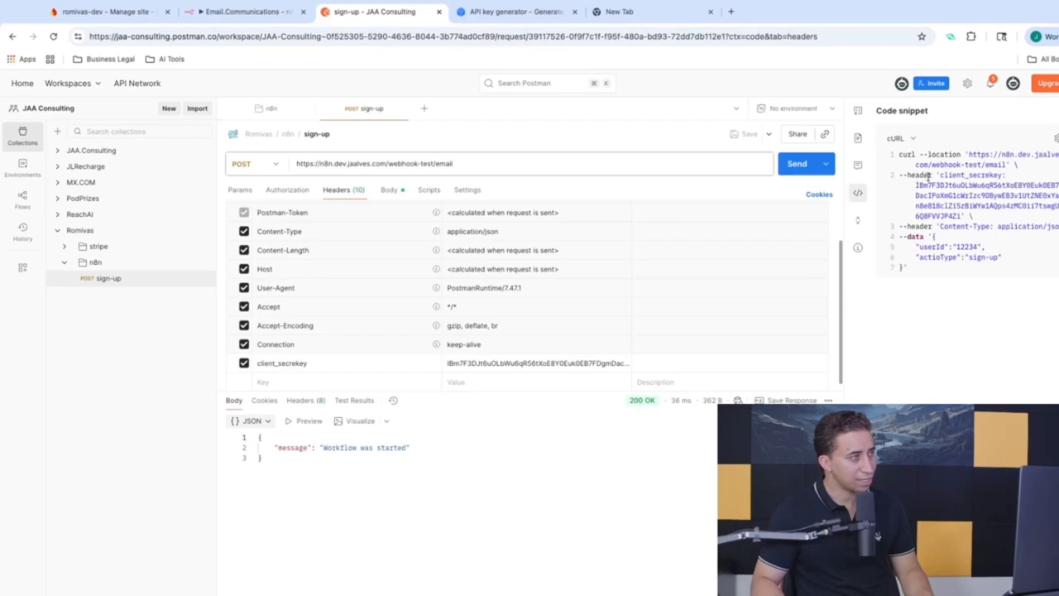
double_click(968, 176)
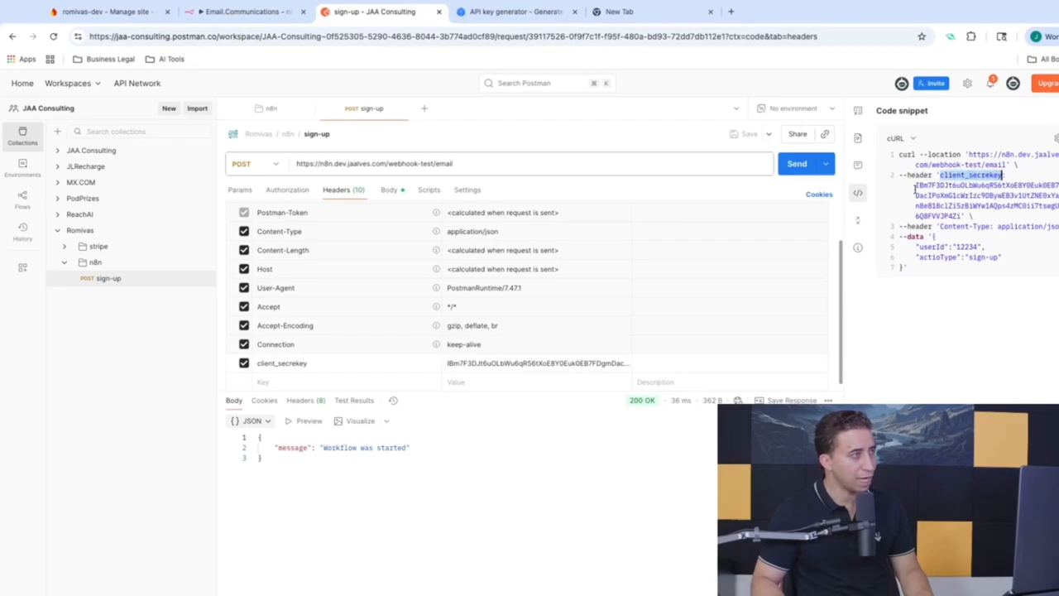
left_click_drag(915, 189, 957, 215)
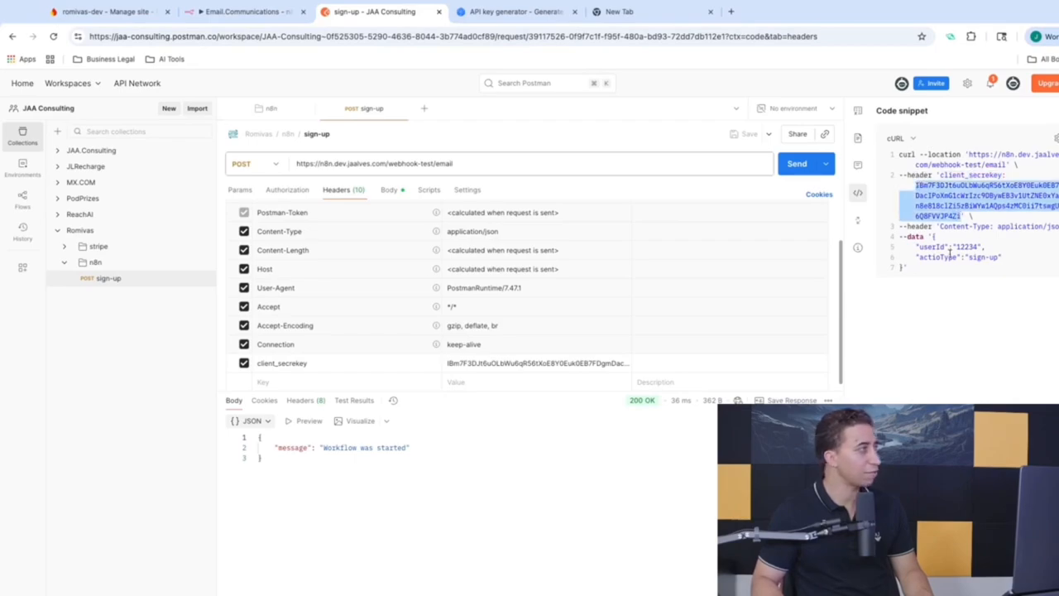
left_click(248, 13)
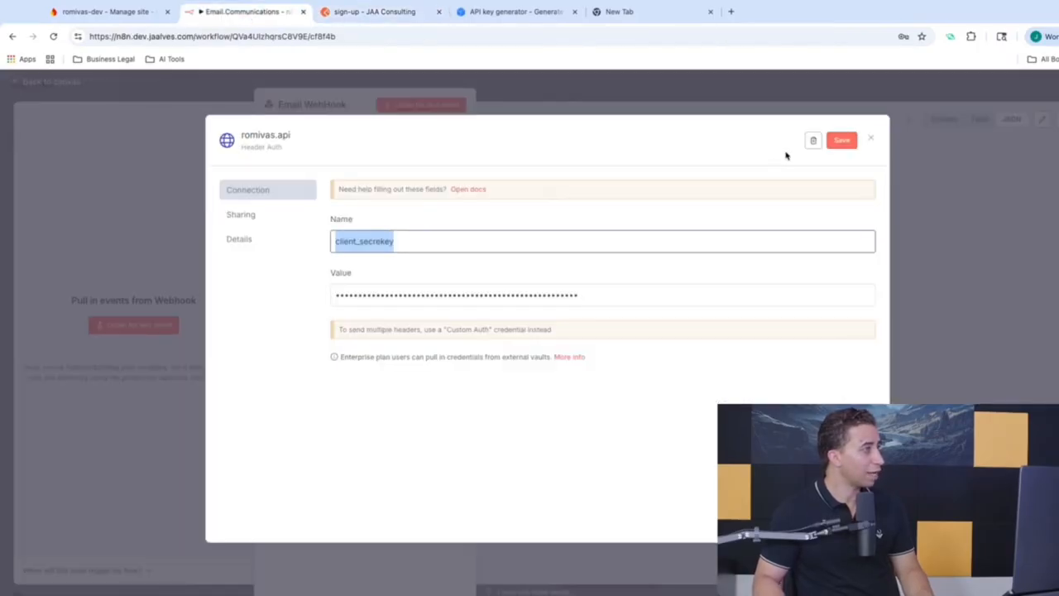
Step: Replace the romivas.api credential's secret value with a new key and save it
left_click(610, 296)
key("ctrl+a")
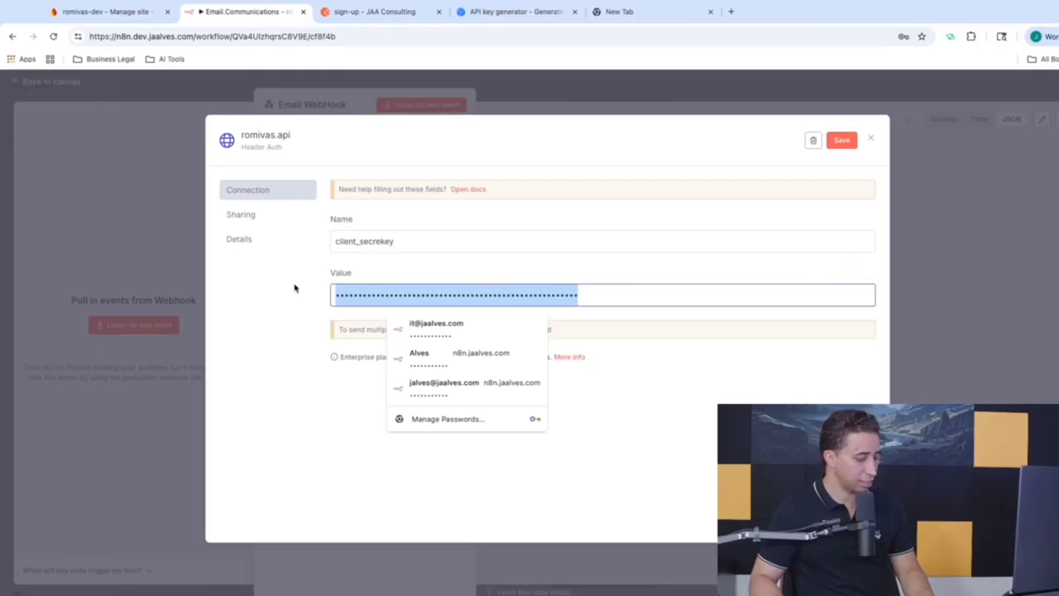
type("v•••••")
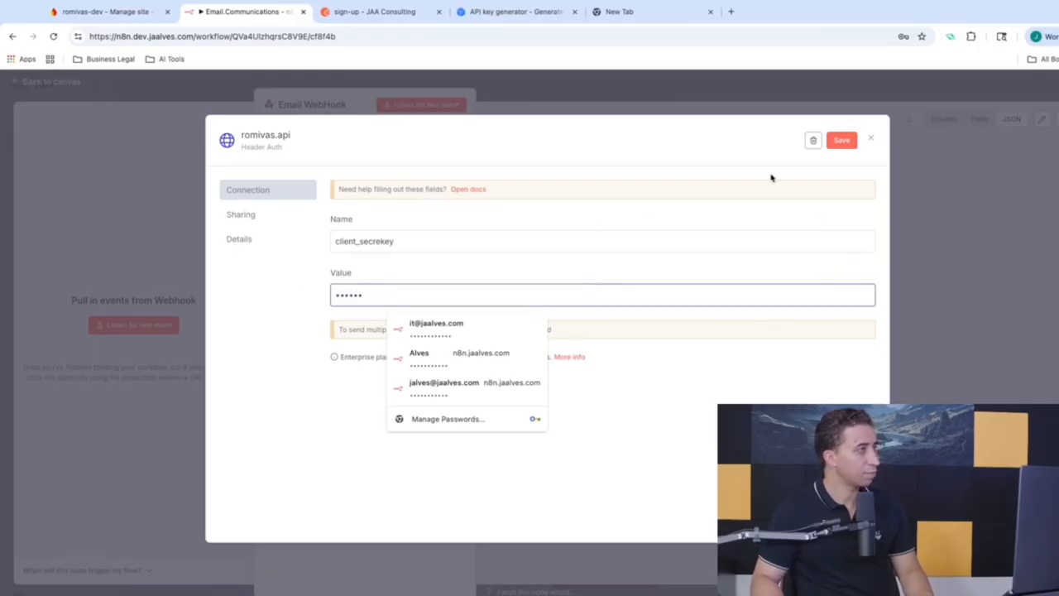
left_click(850, 141)
Step: Close the credential and node panel, then execute the workflow to await a test call
left_click(967, 185)
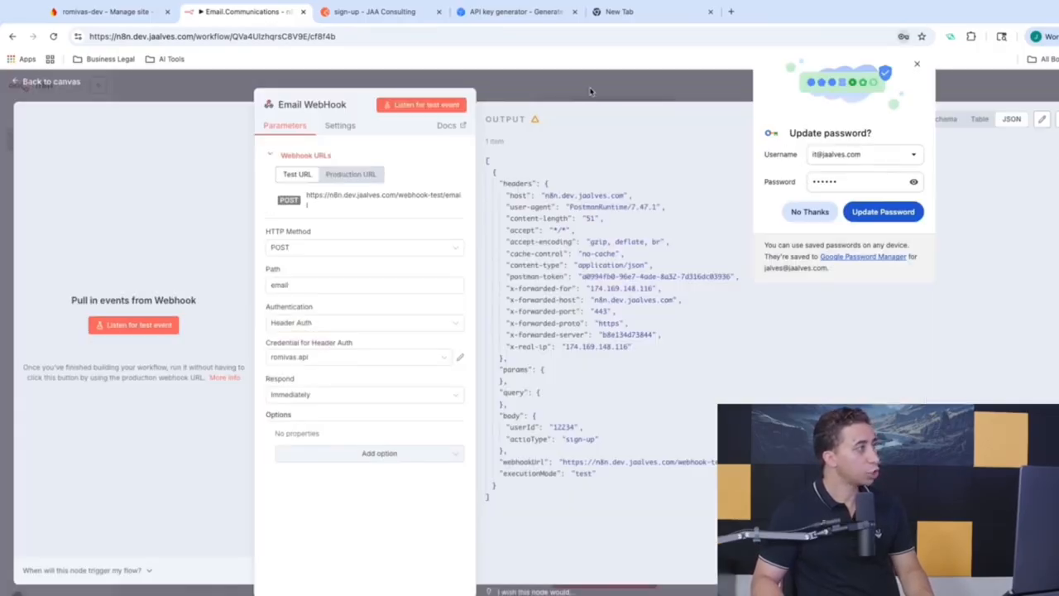
left_click(589, 91)
left_click(631, 570)
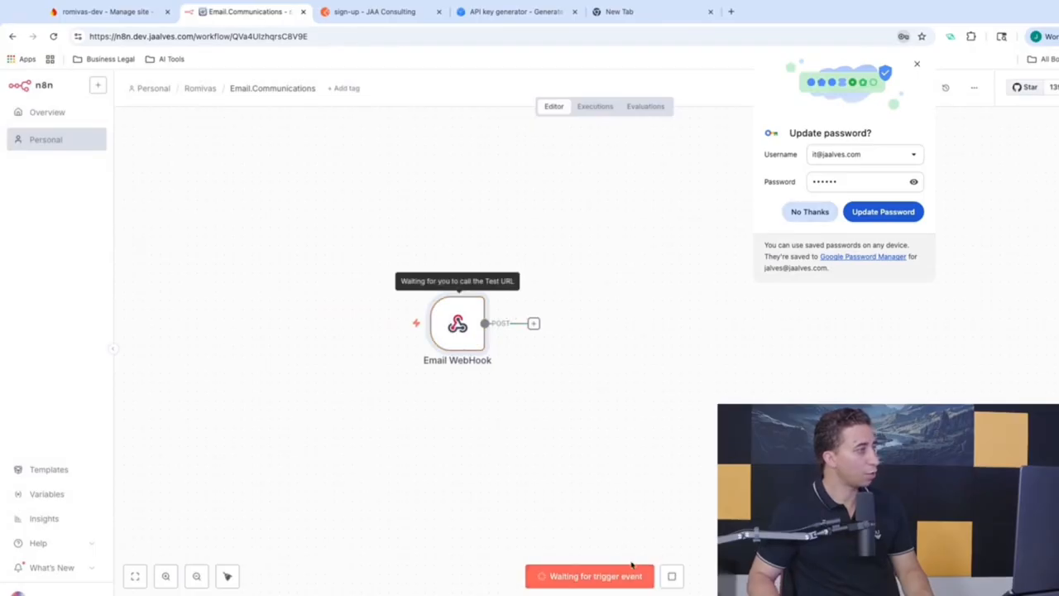
Step: Send the Postman sign-up request, which is rejected with 403 Forbidden 'Authorization data is wrong!'
left_click(367, 15)
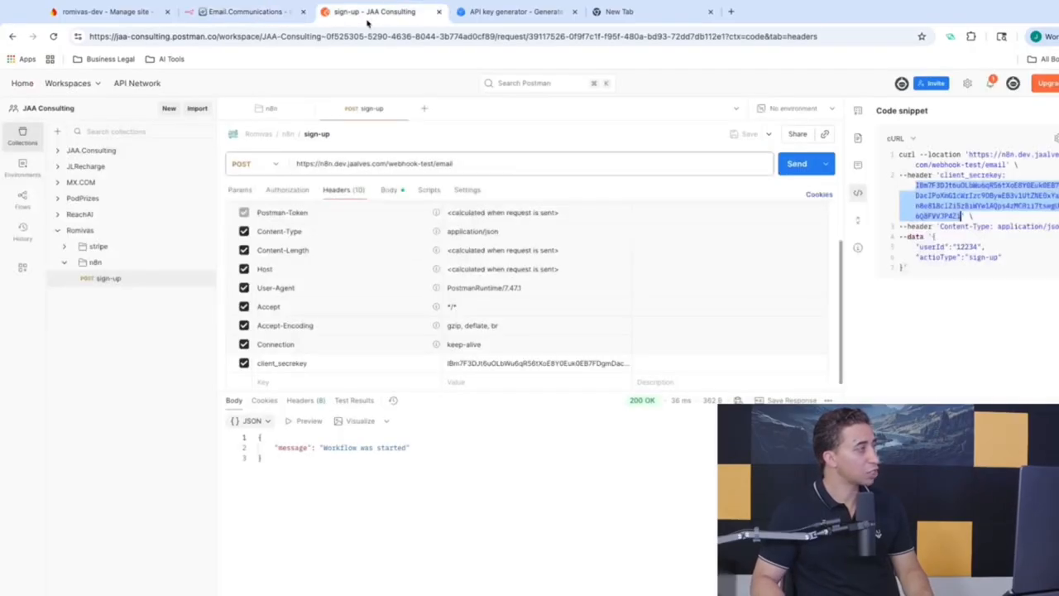
left_click(796, 164)
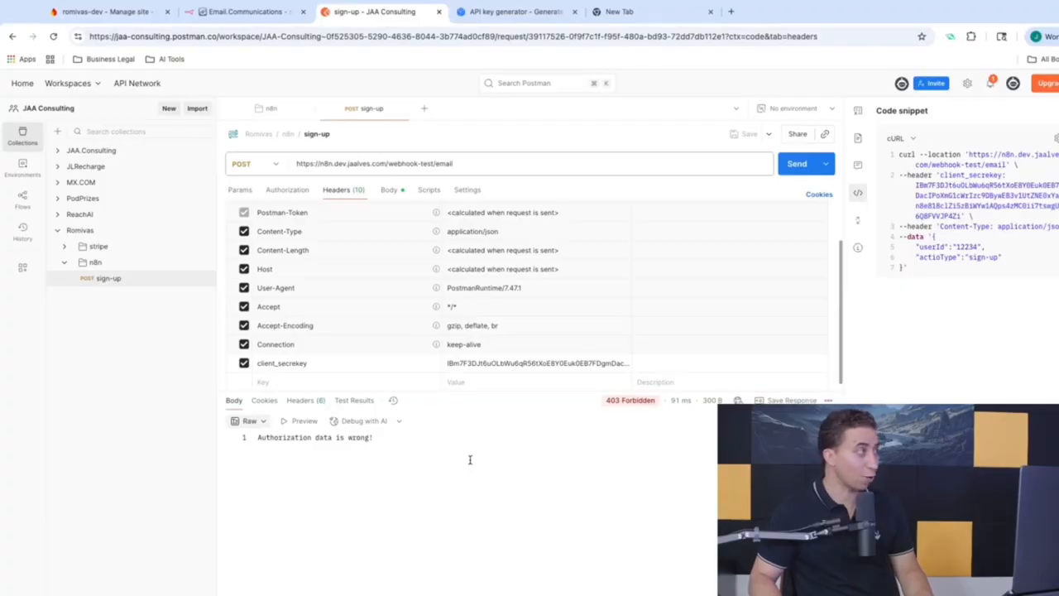
left_click(248, 12)
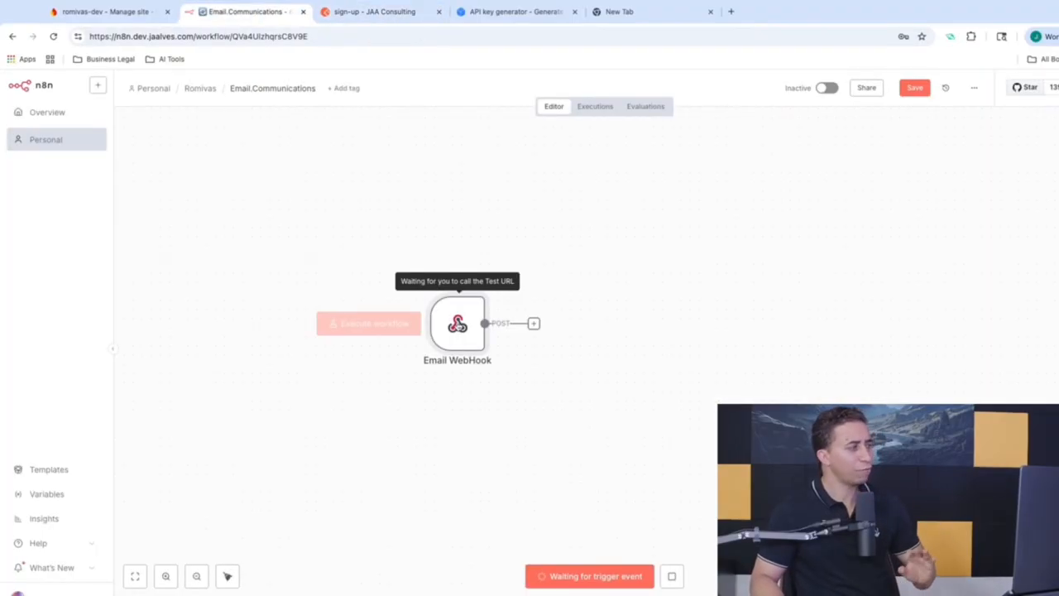
Step: Stop the waiting workflow and reopen the Email WebHook's romivas.api header credential for editing
double_click(458, 324)
left_click(520, 78)
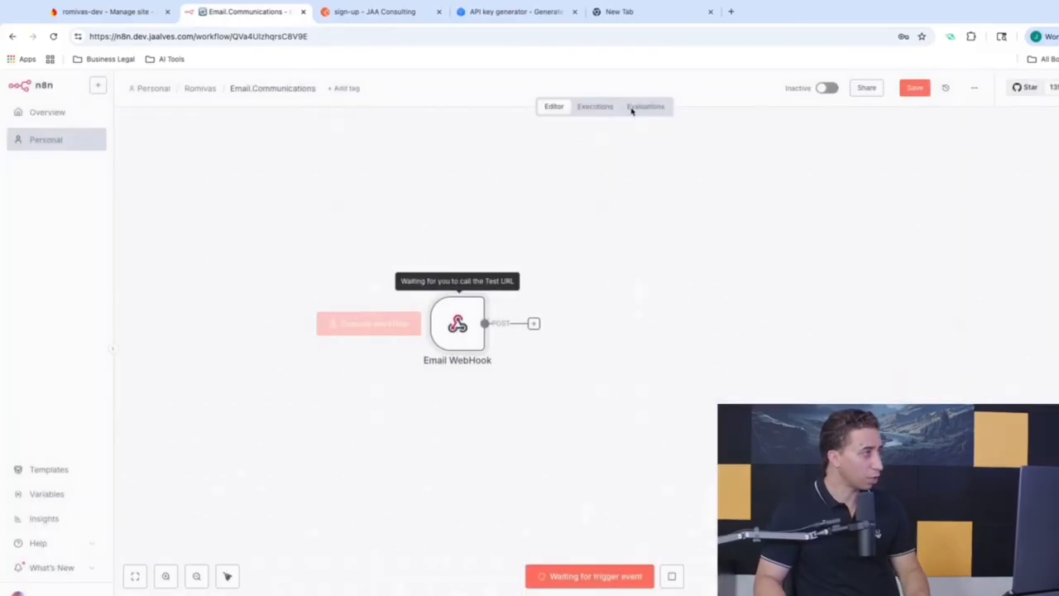
left_click(672, 576)
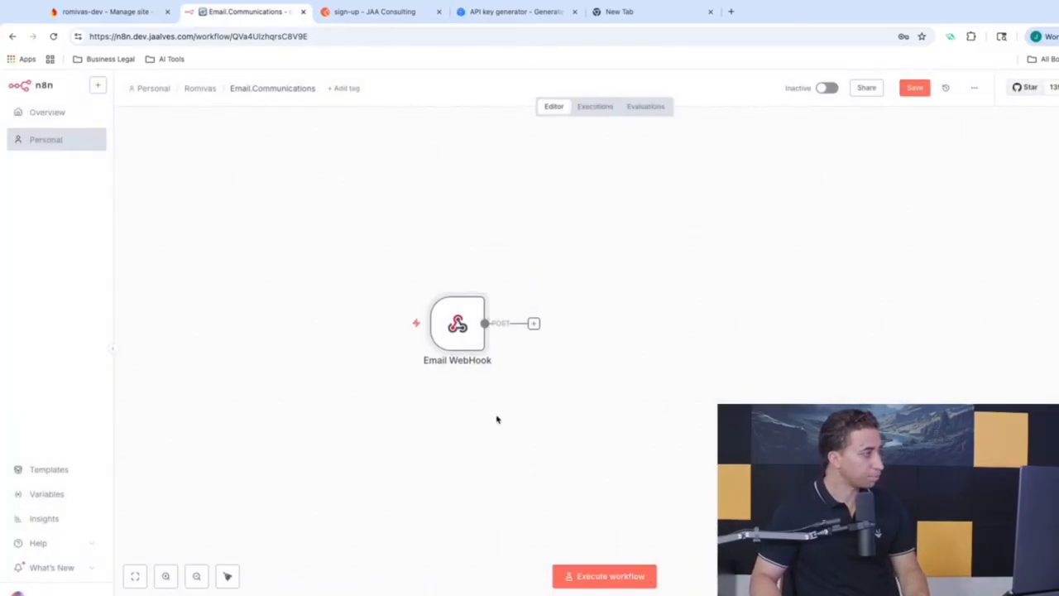
double_click(465, 338)
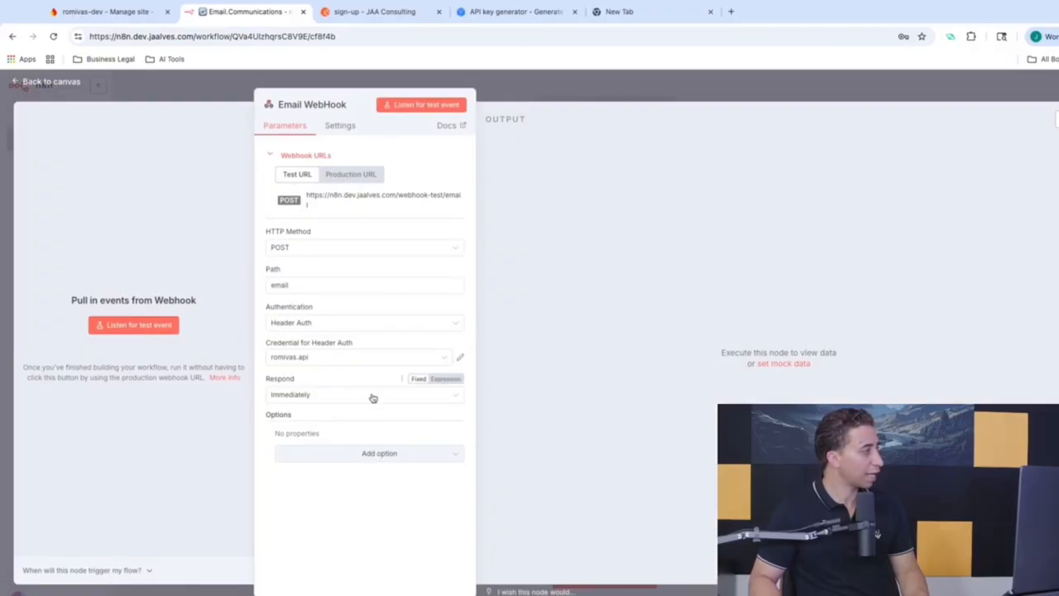
left_click(459, 357)
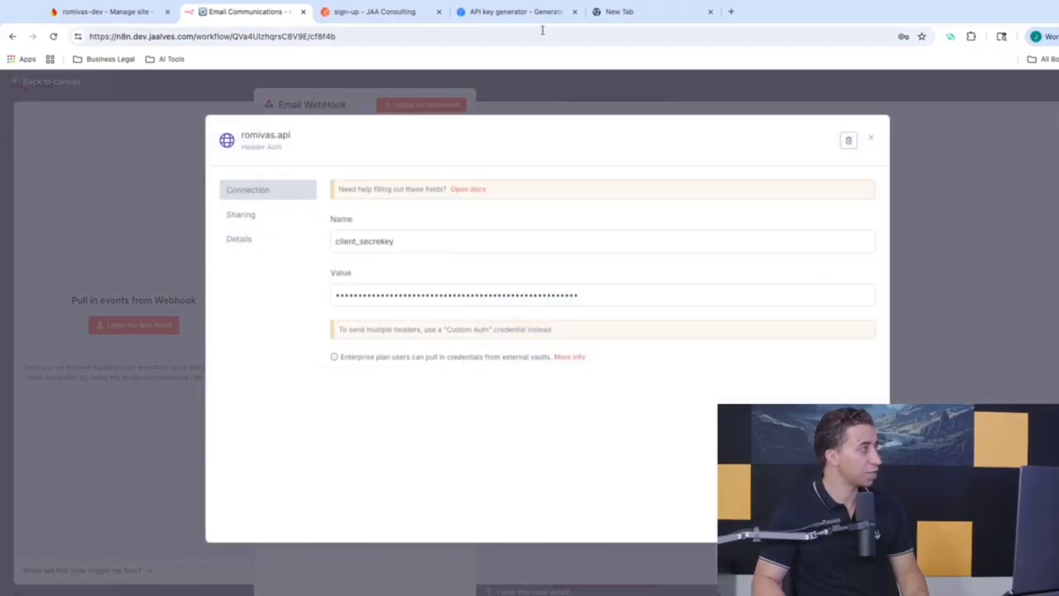
Step: Copy the client_secretkey value from Postman's code snippet into the credential's Value and save it
left_click(395, 23)
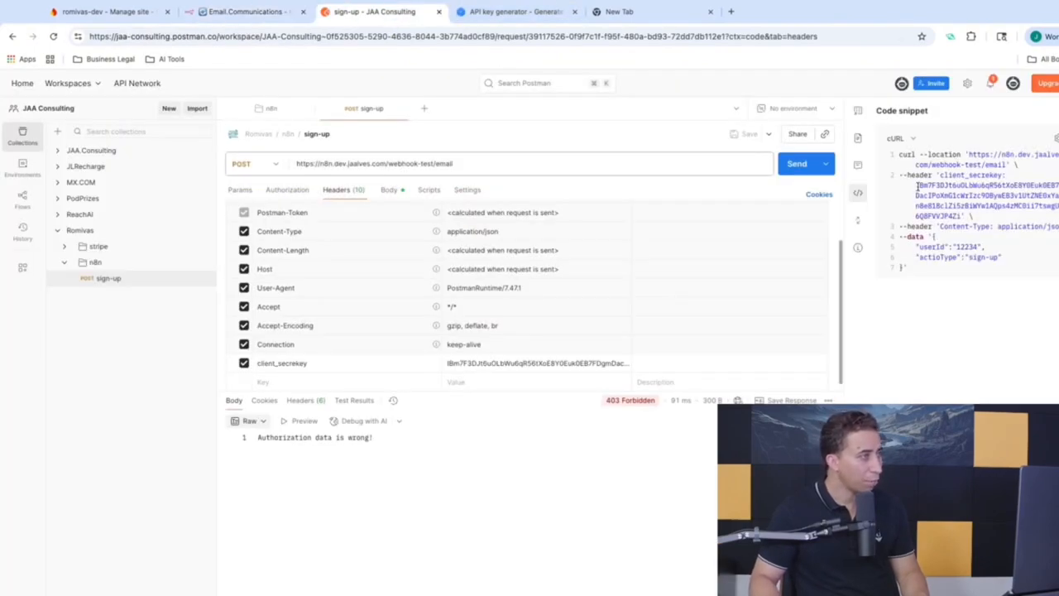
mouse_move(931, 195)
left_mouse_down()
mouse_move(952, 204)
mouse_move(915, 185)
left_mouse_up()
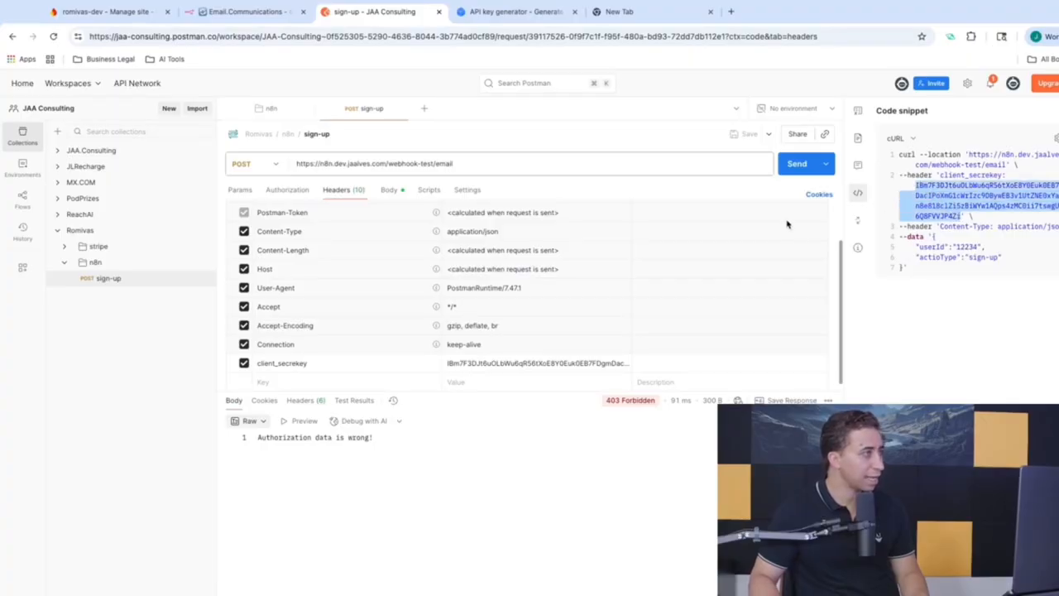
left_click(286, 11)
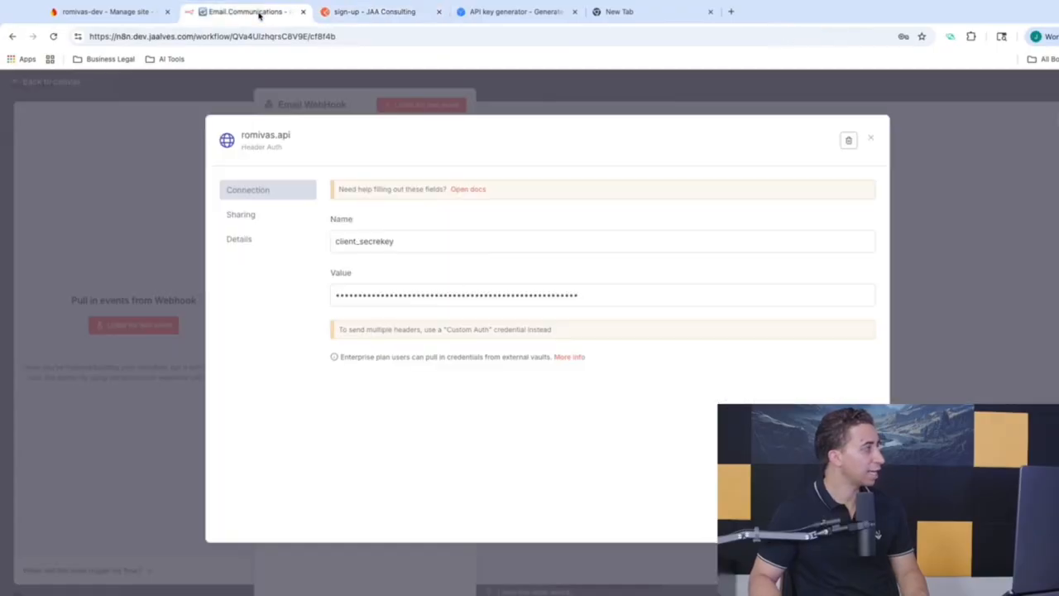
left_click(602, 289)
key("ctrl+a")
key("BackSpace")
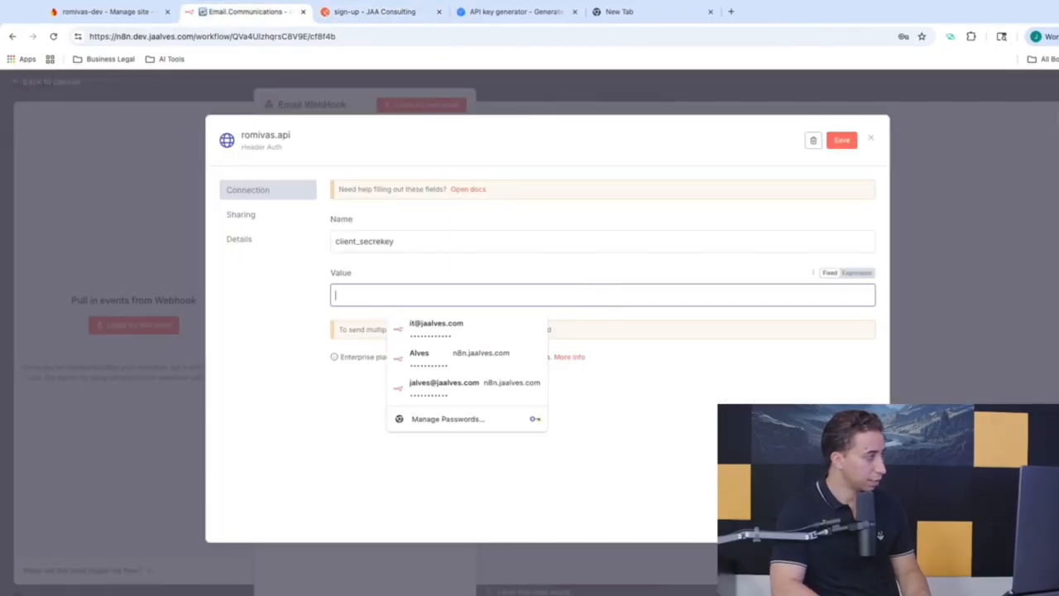
key("ctrl+v")
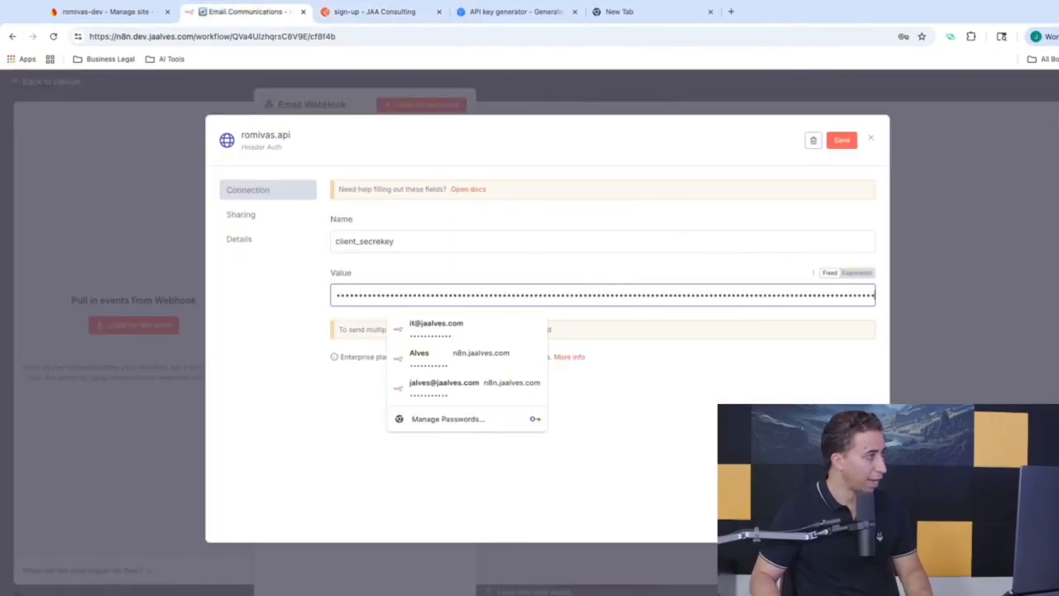
left_click(840, 139)
left_click(753, 94)
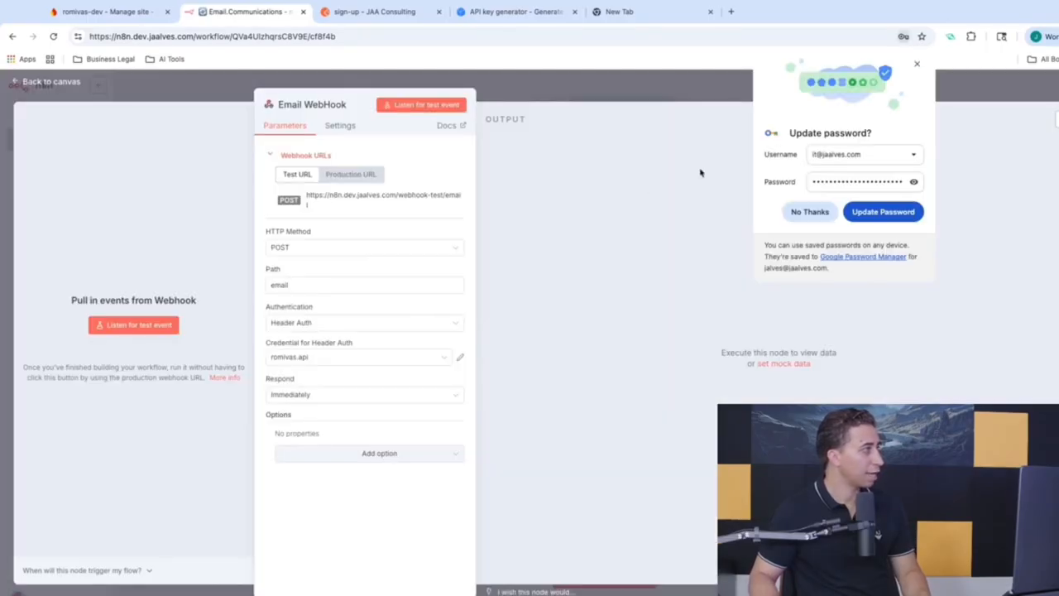
Step: Listen for a test event and resend the sign-up request, getting 200 OK in the Email WebHook
left_click(418, 105)
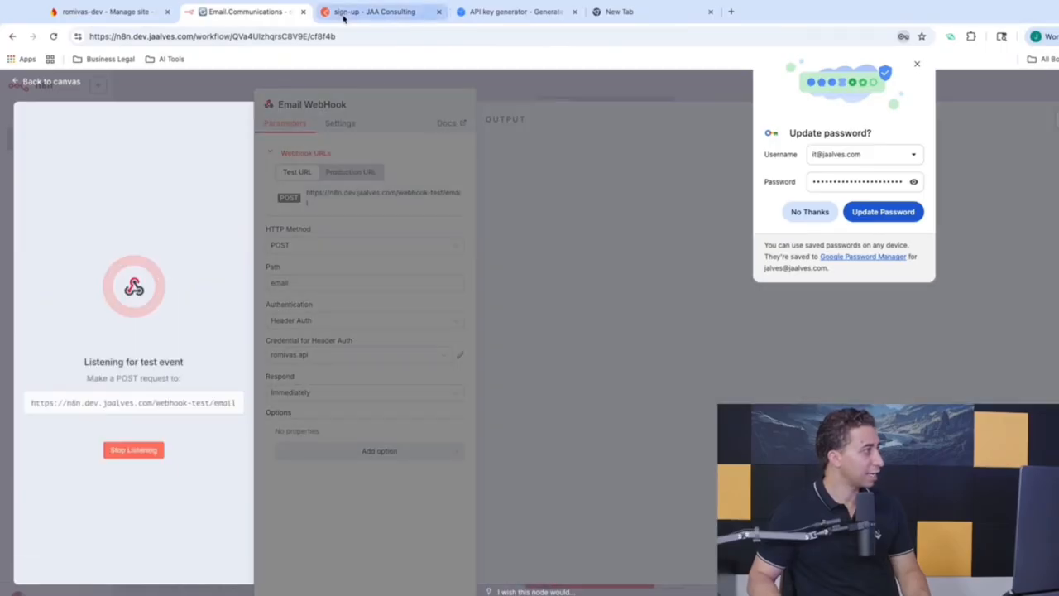
left_click(343, 14)
left_click(790, 165)
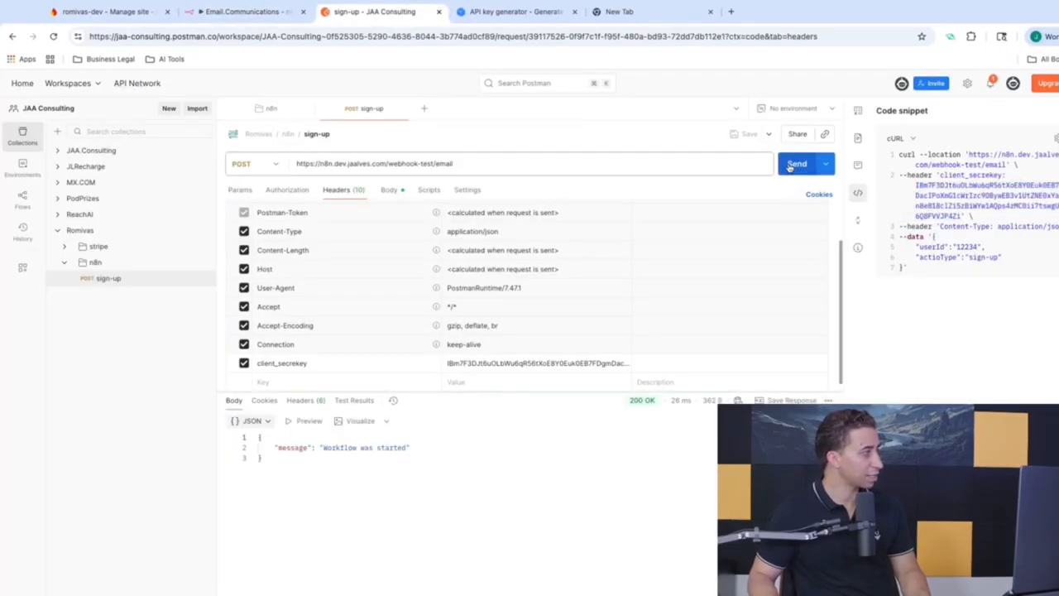
left_click(244, 11)
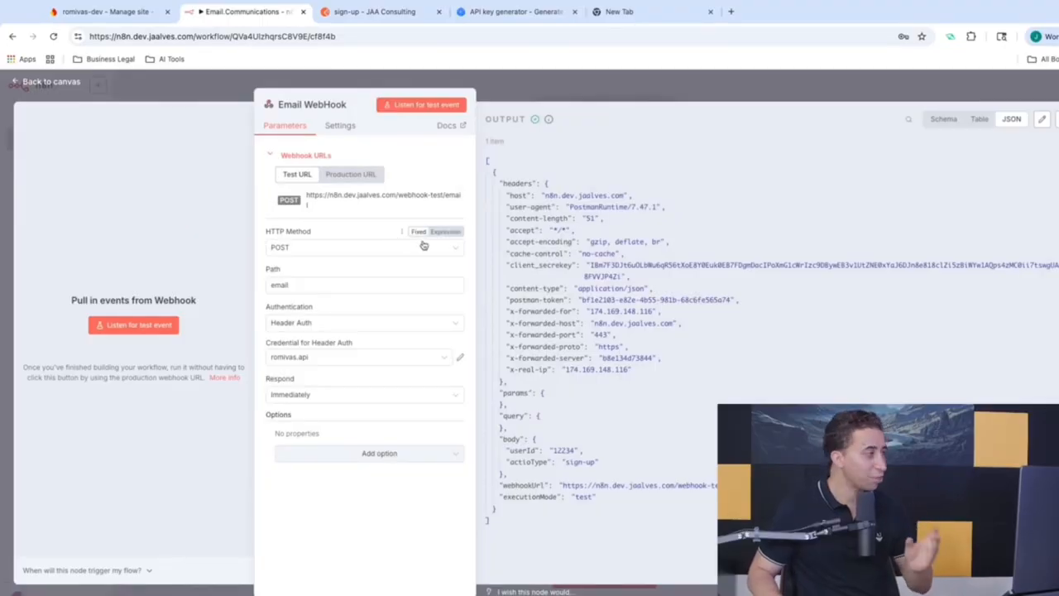
Step: Save the workflow and nudge the Email WebHook node slightly left
left_click(607, 79)
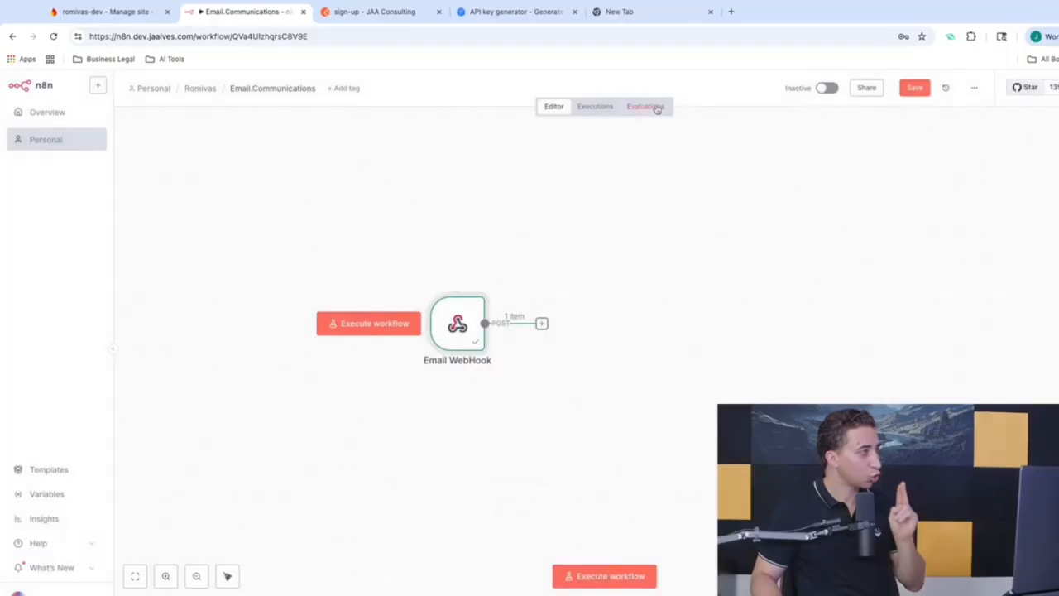
left_click(914, 89)
left_click_drag(457, 324, 421, 325)
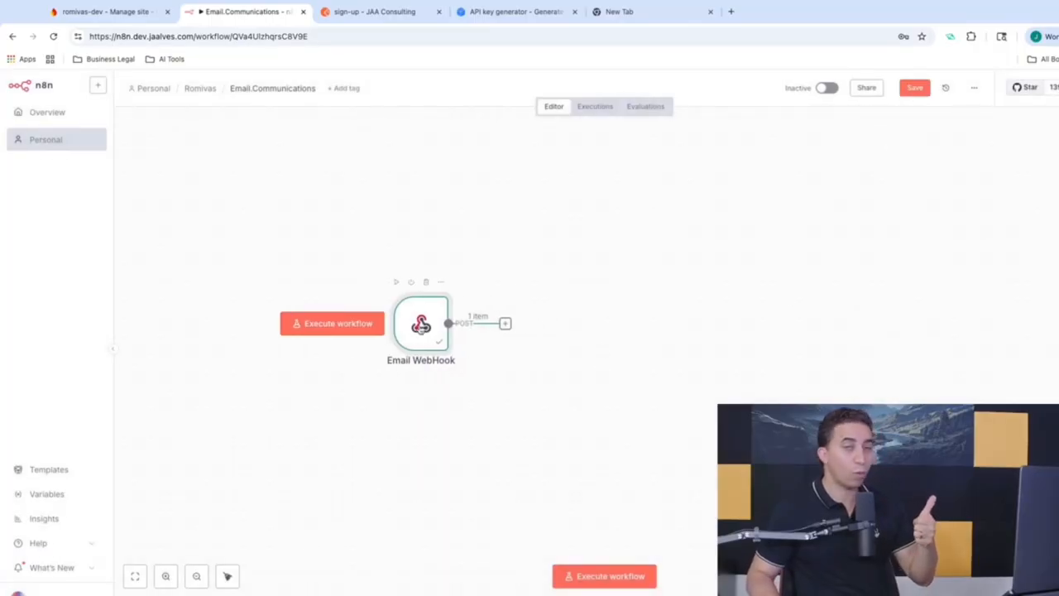